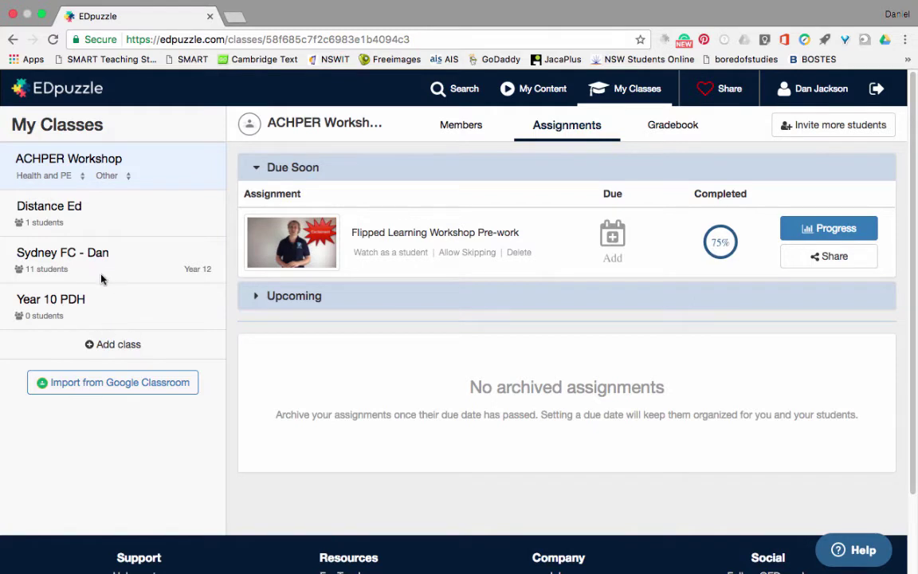
Step: Add a new class named Year 9 PDH
left_click(91, 343)
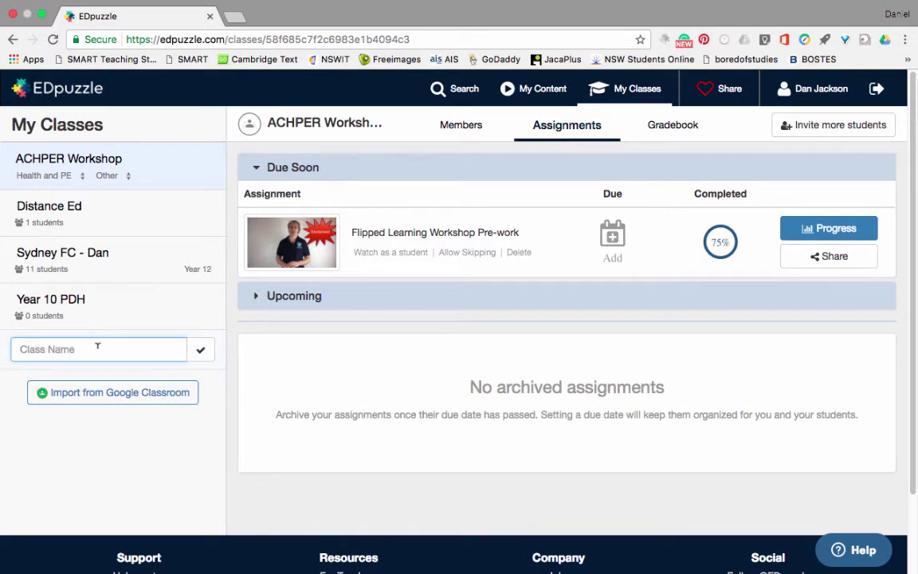
type("Year 9 P{DH")
left_click(202, 352)
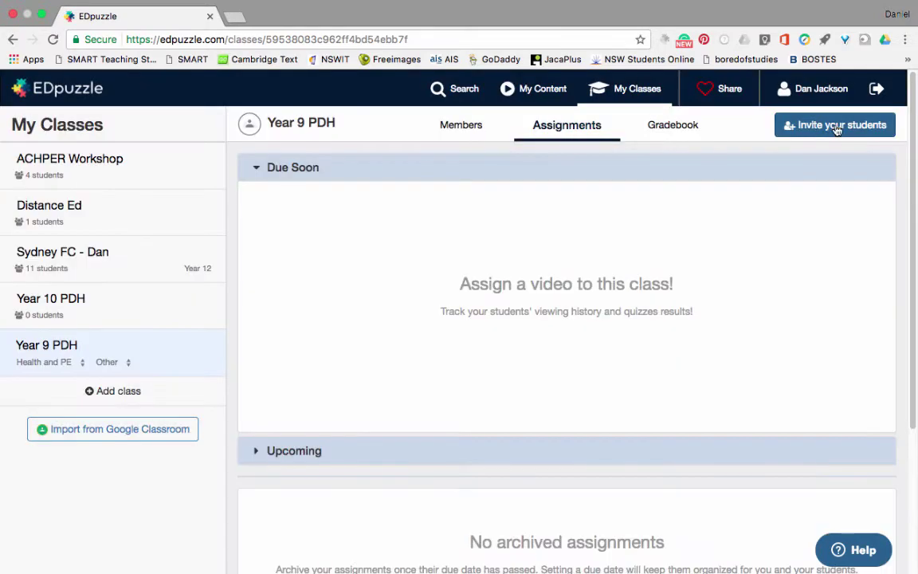
Step: View the ways students can join the Year 9 PDH class and close the invitation
left_click(837, 128)
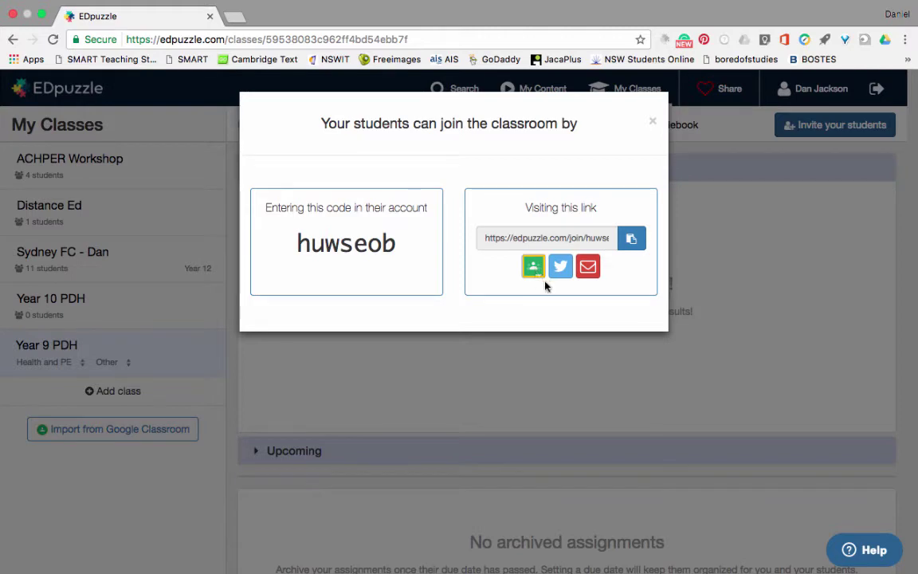
left_click(652, 121)
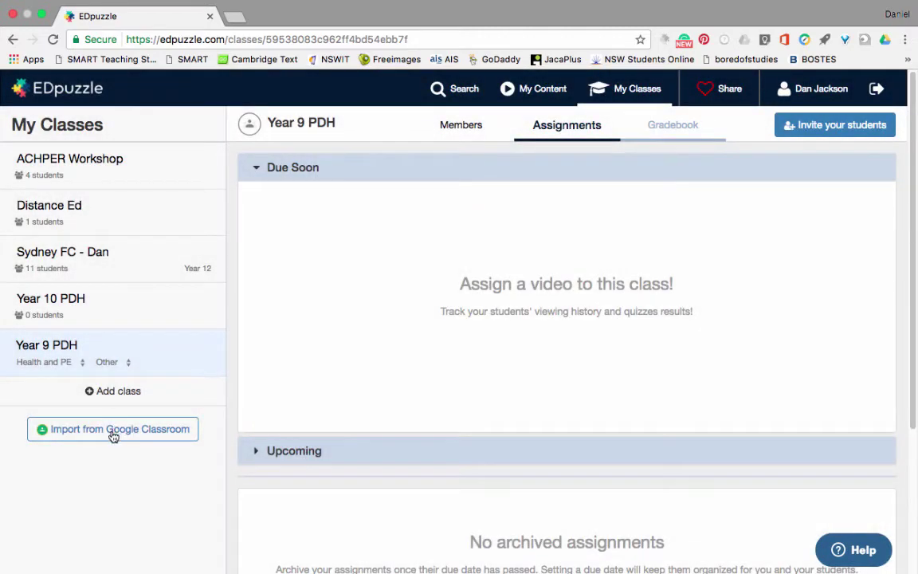
Step: View the Google Classroom courses available for import and cancel without importing any
left_click(114, 430)
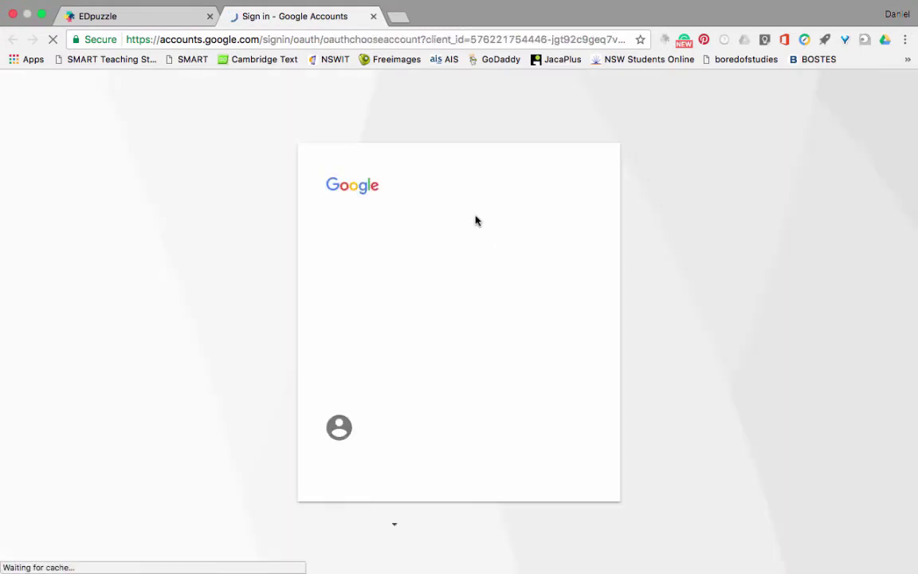
left_click(457, 382)
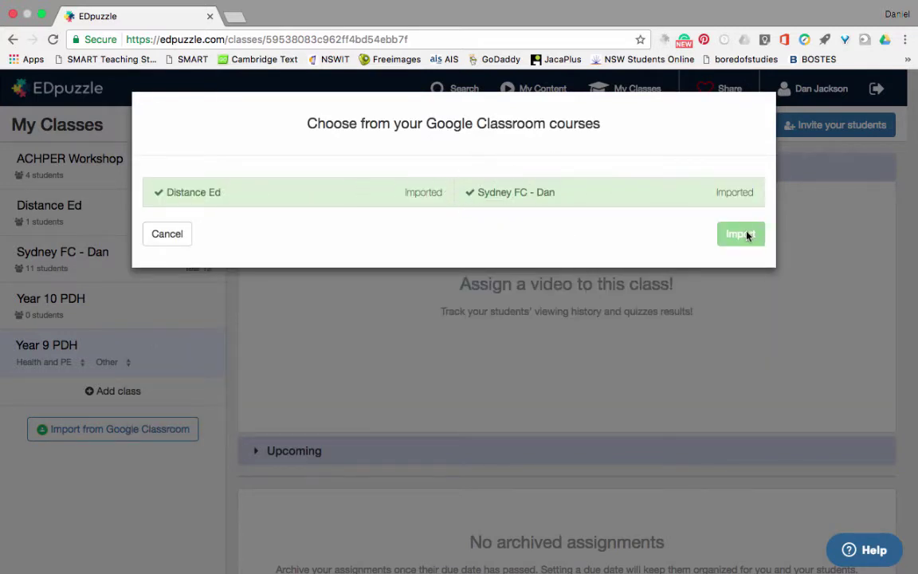
left_click(171, 236)
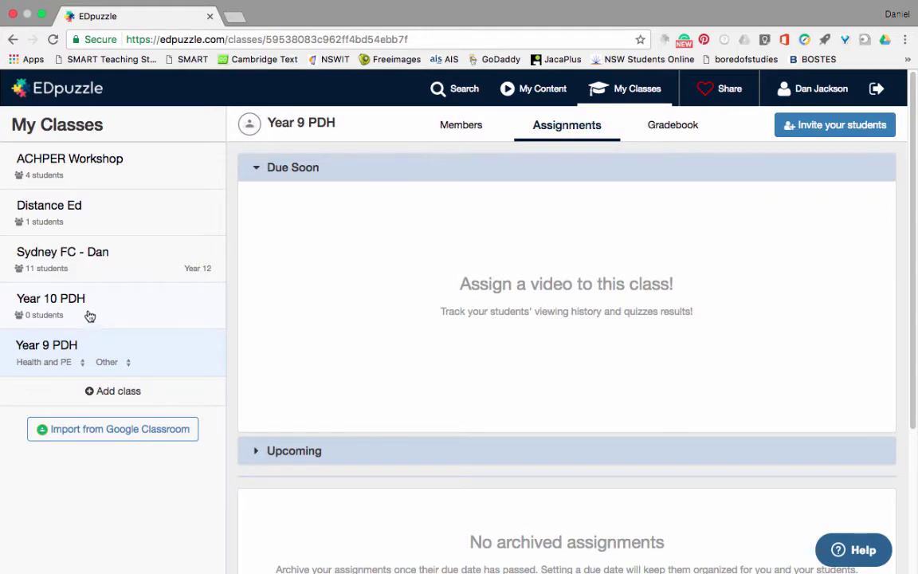
Step: Look through the saved videos in My Content and the My School channel in the video search
left_click(539, 90)
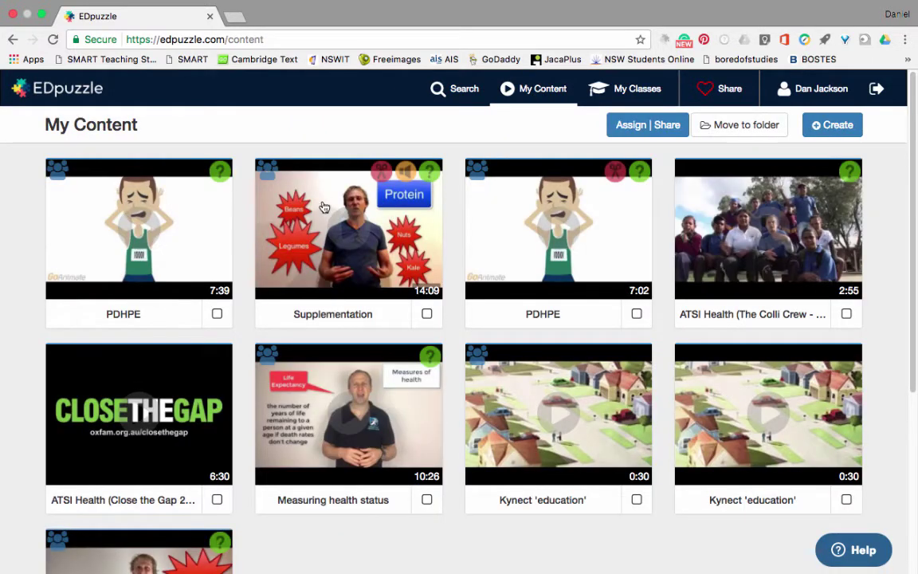
left_click(451, 94)
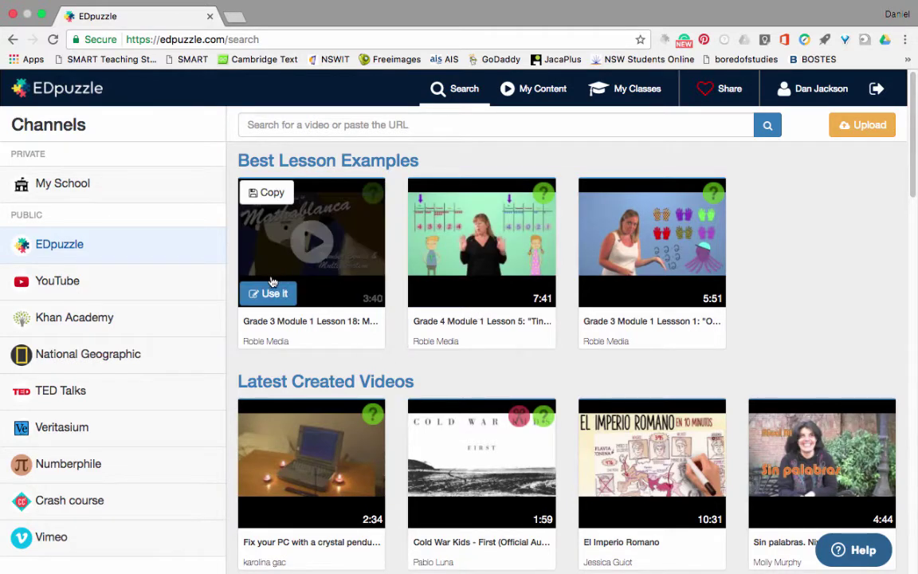
left_click(79, 188)
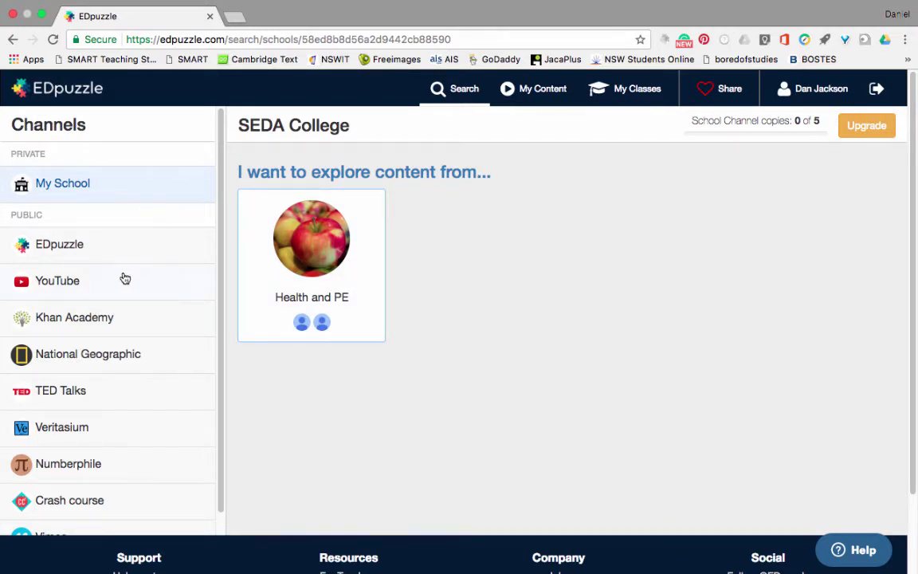
Step: Search the public EDpuzzle channel for "energy systems" videos
left_click(73, 251)
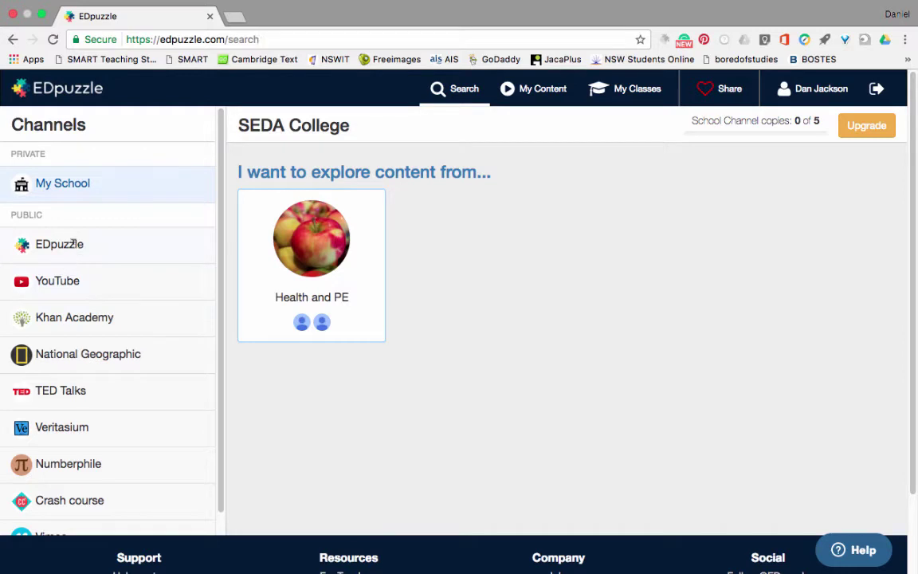
mouse_move(385, 244)
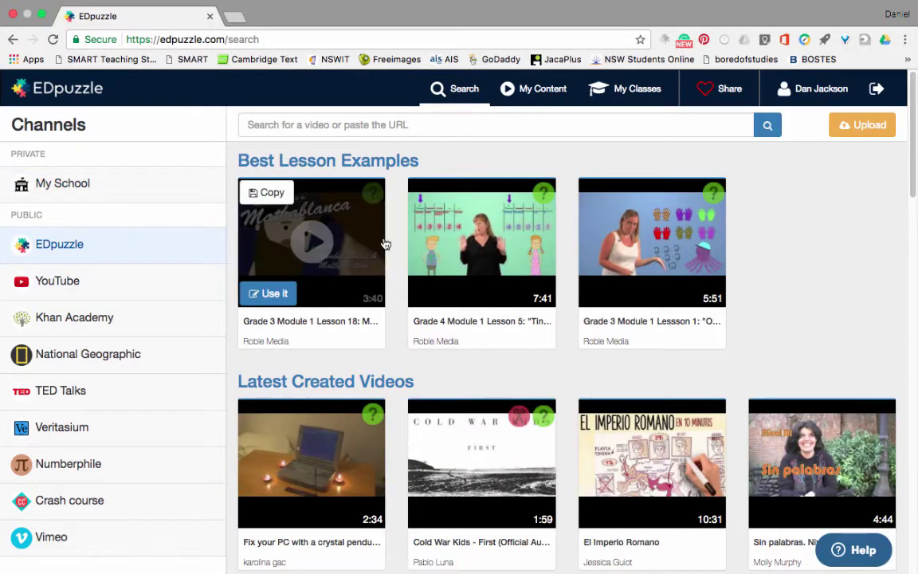
mouse_move(415, 247)
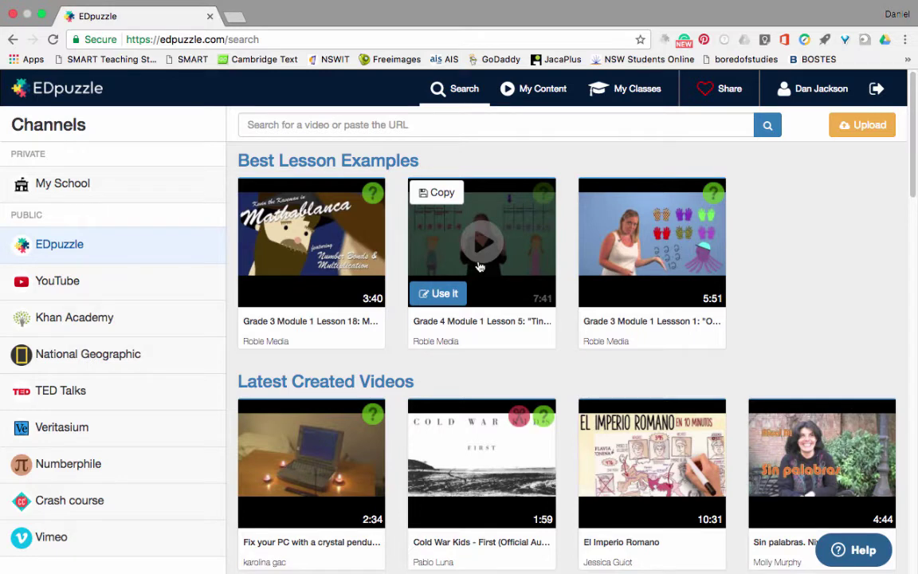
scroll(480, 267, "down", 1)
scroll(480, 267, "up", 1)
left_click(443, 124)
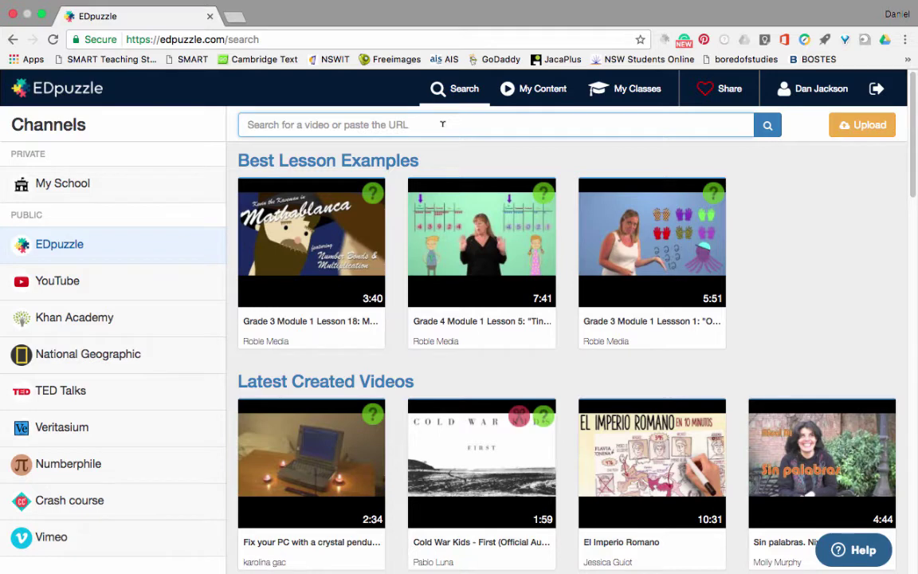
type("energy systems")
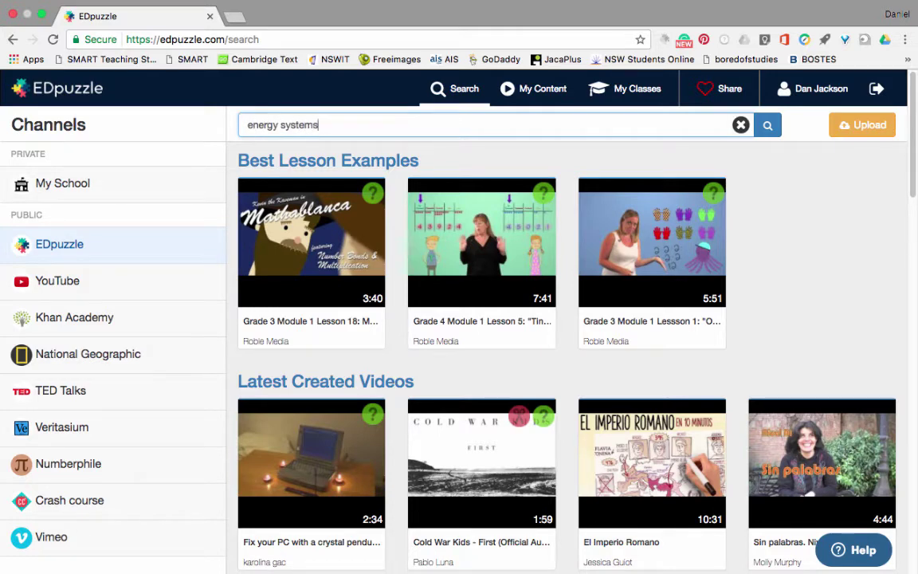
key("Return")
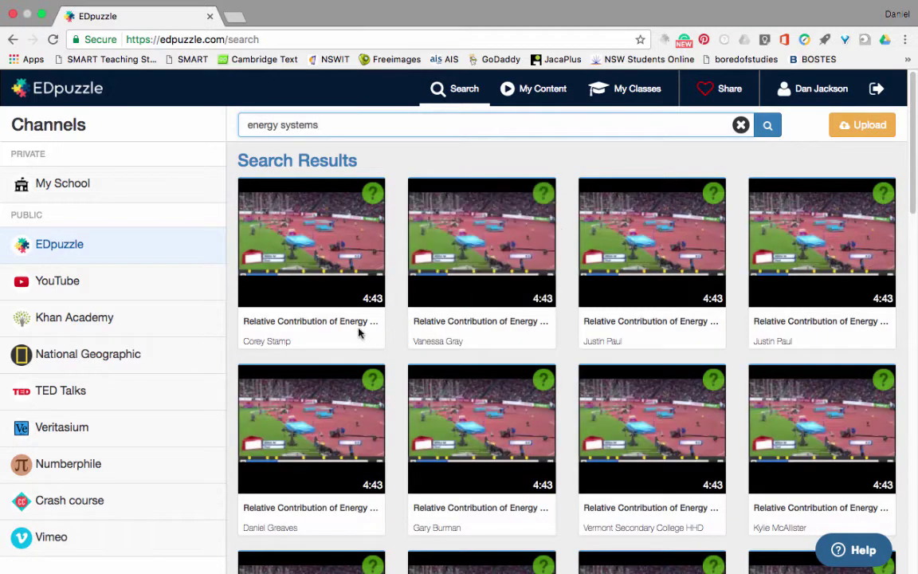
Step: Preview the second Relative Contribution of Energy Systems result, view its first embedded question and close the preview
mouse_move(467, 283)
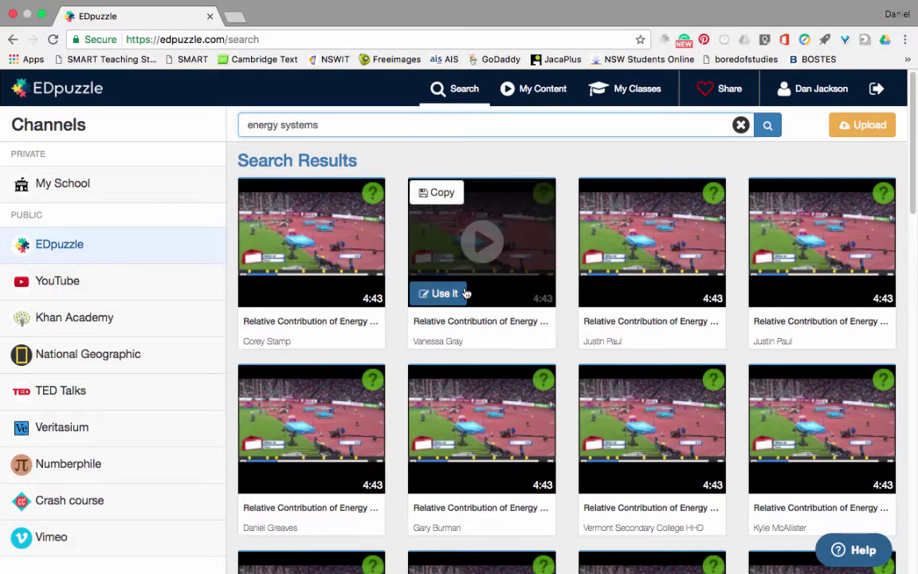
left_click(437, 239)
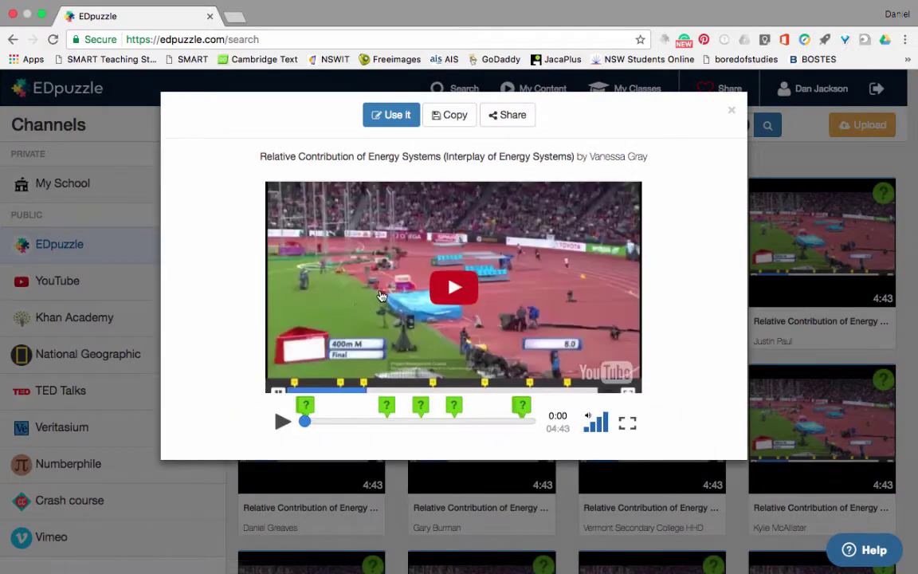
left_click(307, 407)
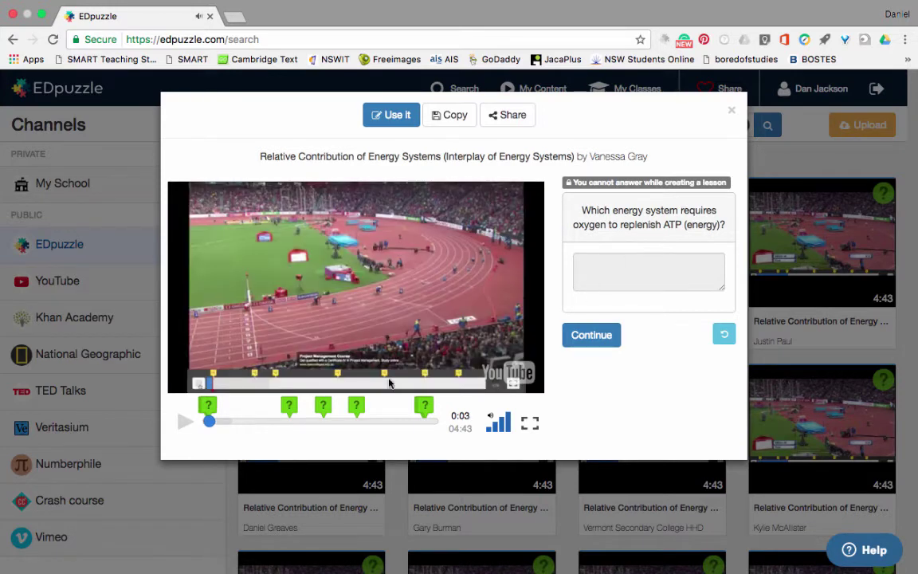
left_click(182, 424)
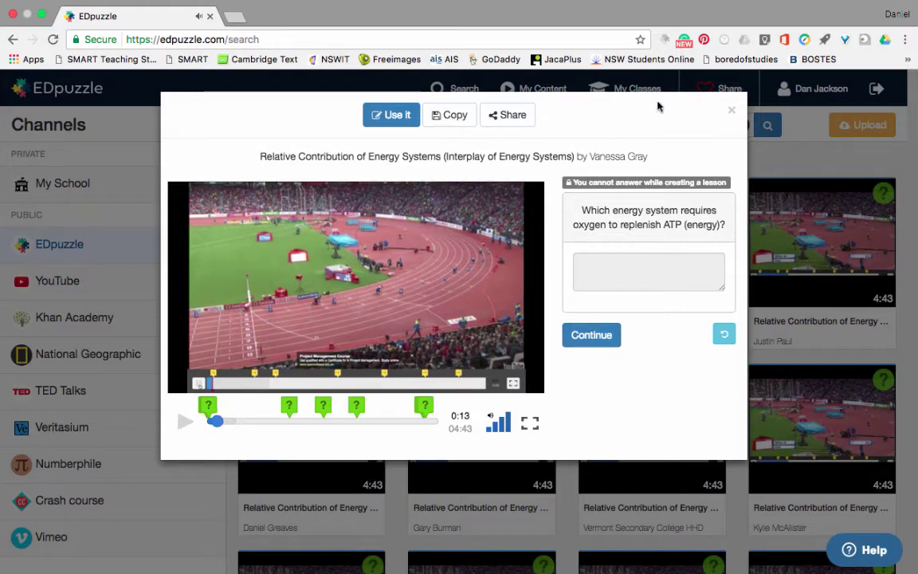
left_click(728, 113)
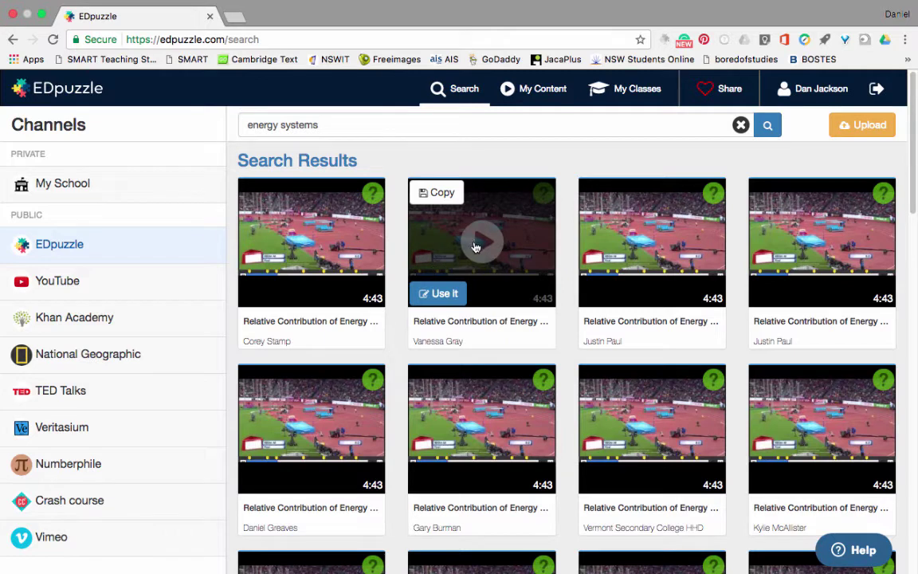
Step: Use the second search result as a lesson and crop its start to 01:12, accepting removal of the cut-off questions
left_click(438, 293)
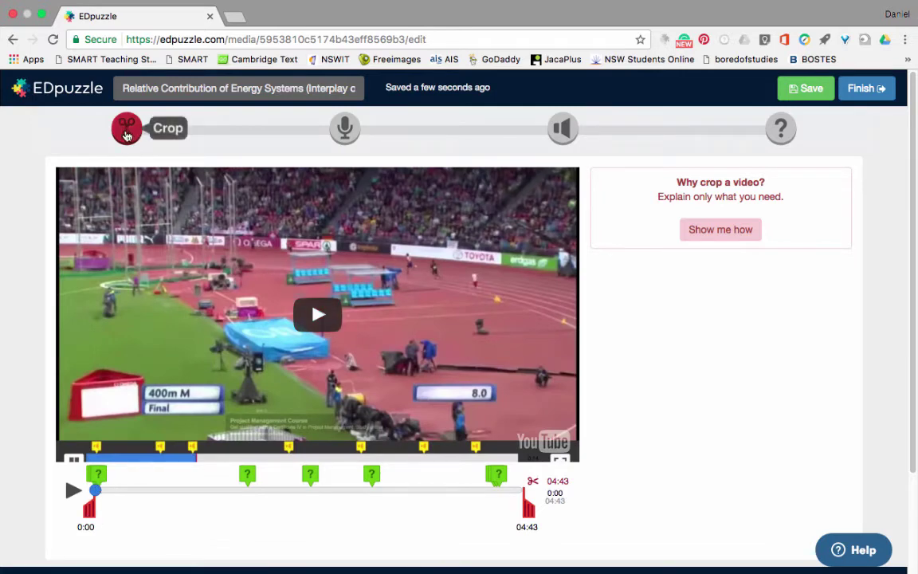
left_click_drag(89, 512, 197, 512)
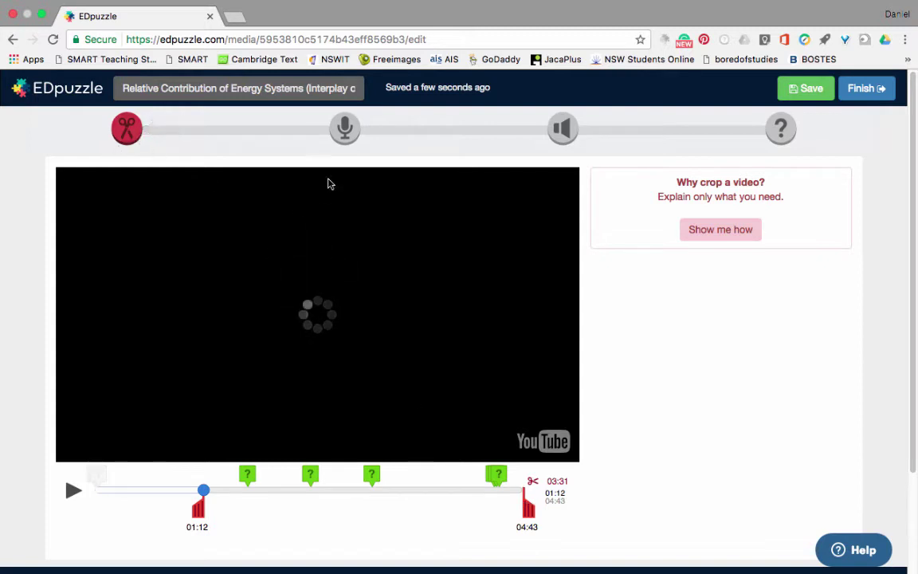
left_click(343, 131)
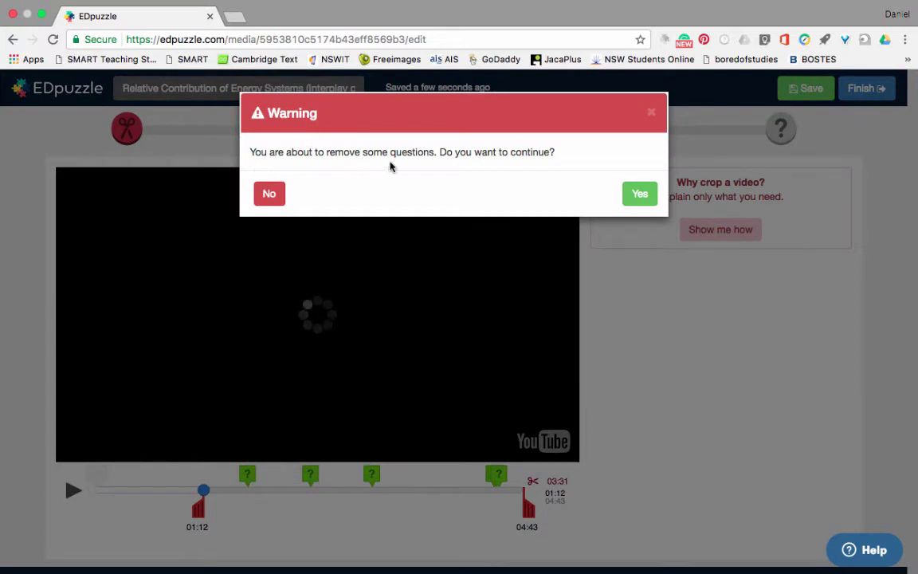
left_click(640, 193)
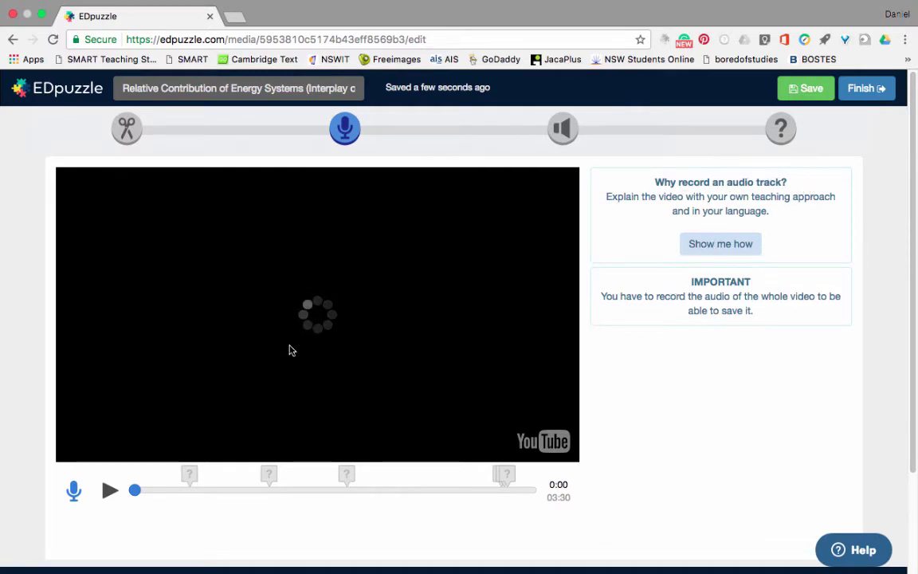
Step: Record an audio note at 0:12 in the cropped video, play it back and move the note marker to 03:21
left_click(563, 130)
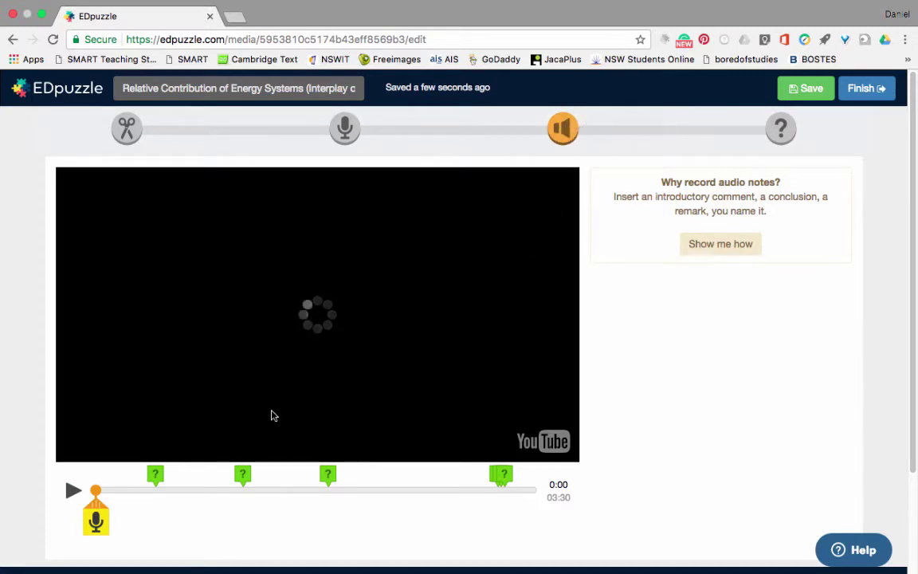
mouse_move(96, 522)
left_mouse_down()
mouse_move(111, 491)
mouse_move(122, 491)
left_mouse_up()
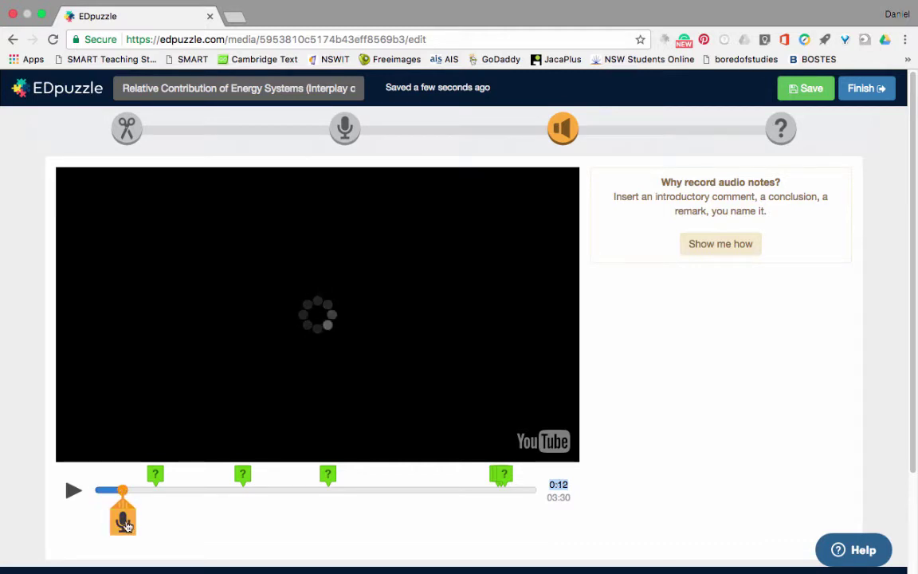
left_click(125, 523)
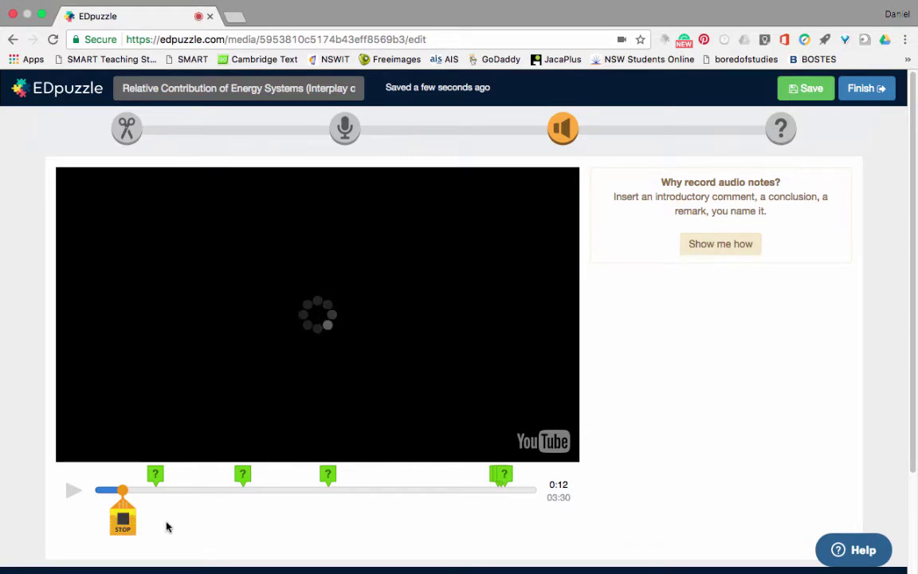
left_click(123, 522)
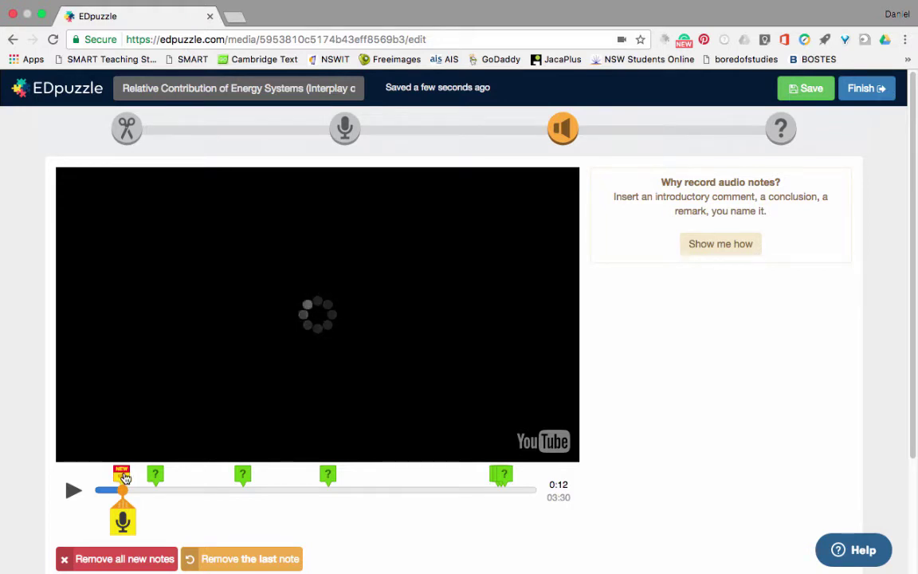
left_click(124, 477)
left_click_drag(122, 502, 520, 503)
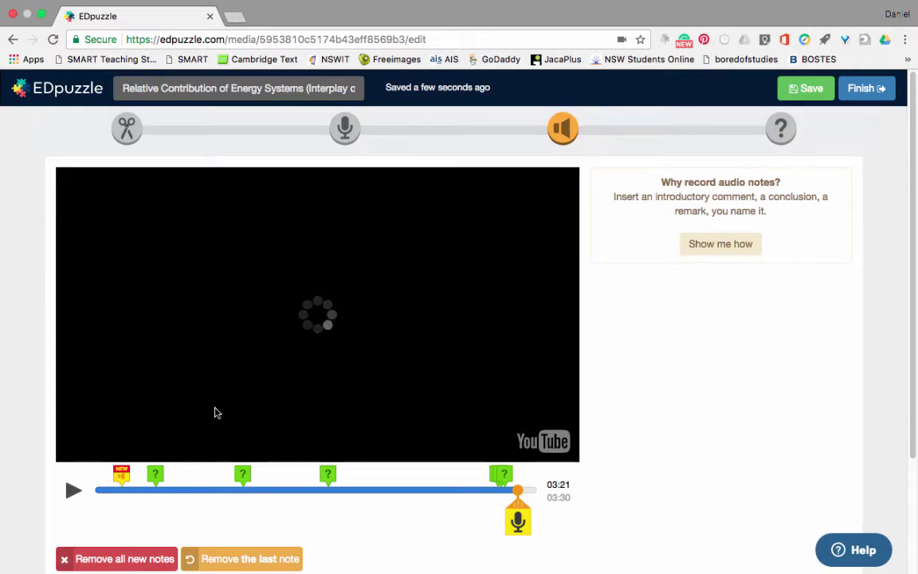
Step: Edit the question at 0:29 and begin its feedback with "Because it provides the ATP for the first 10 seconds before"
left_click(156, 475)
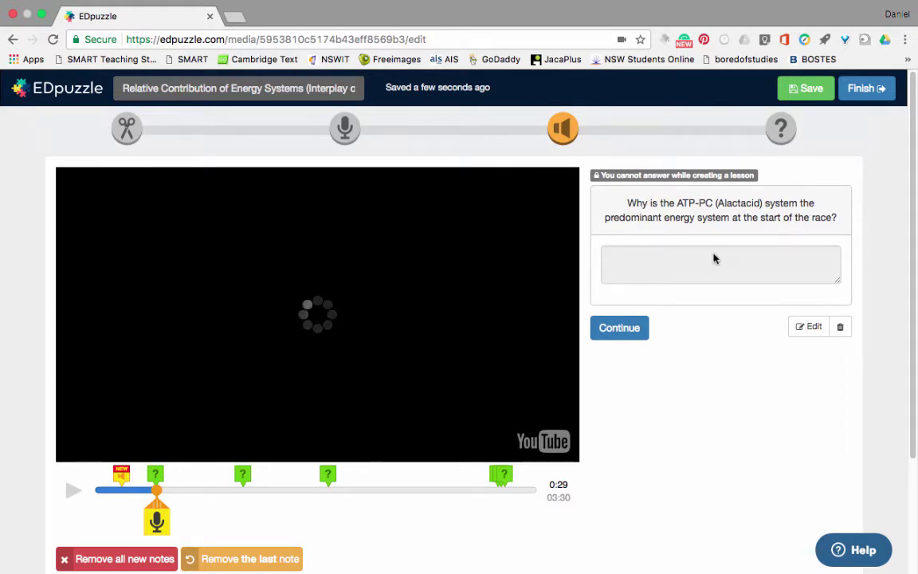
left_click(803, 329)
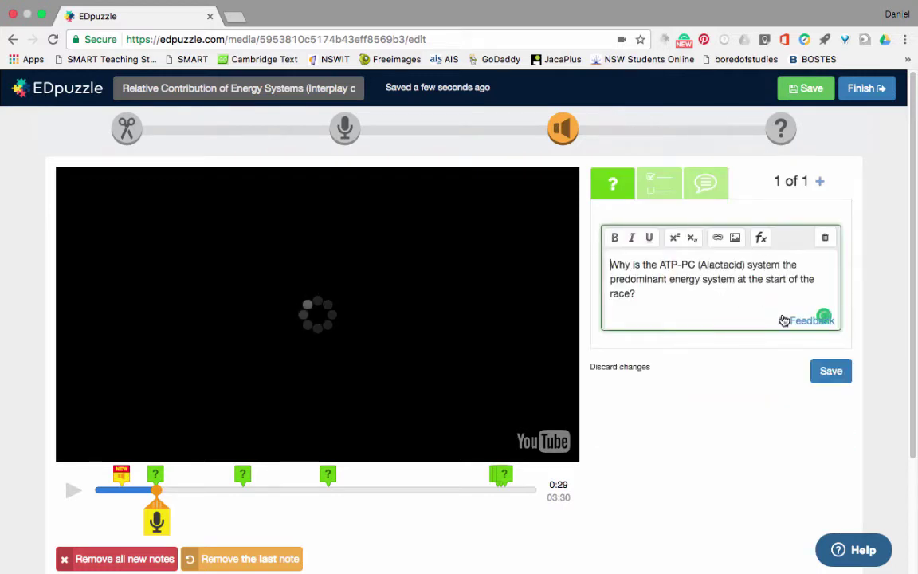
left_click(786, 319)
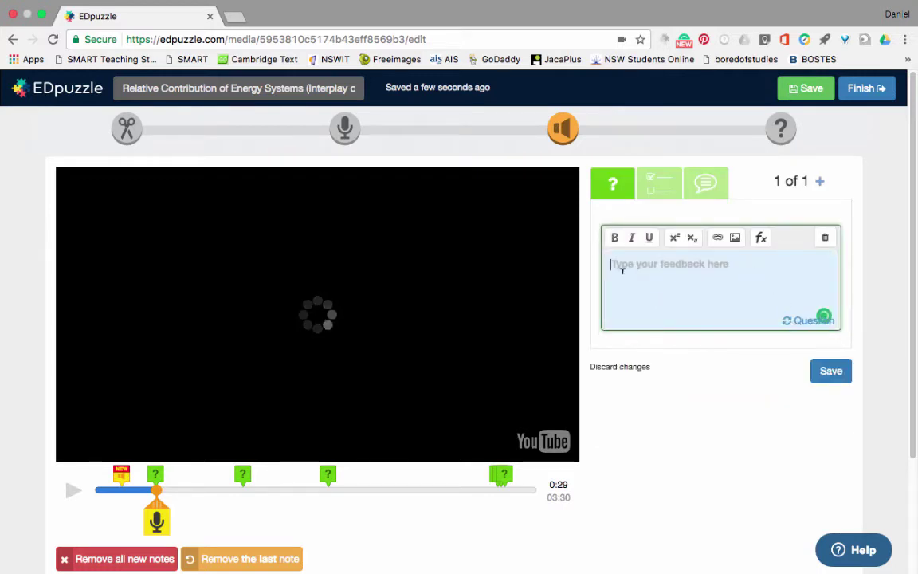
left_click(795, 322)
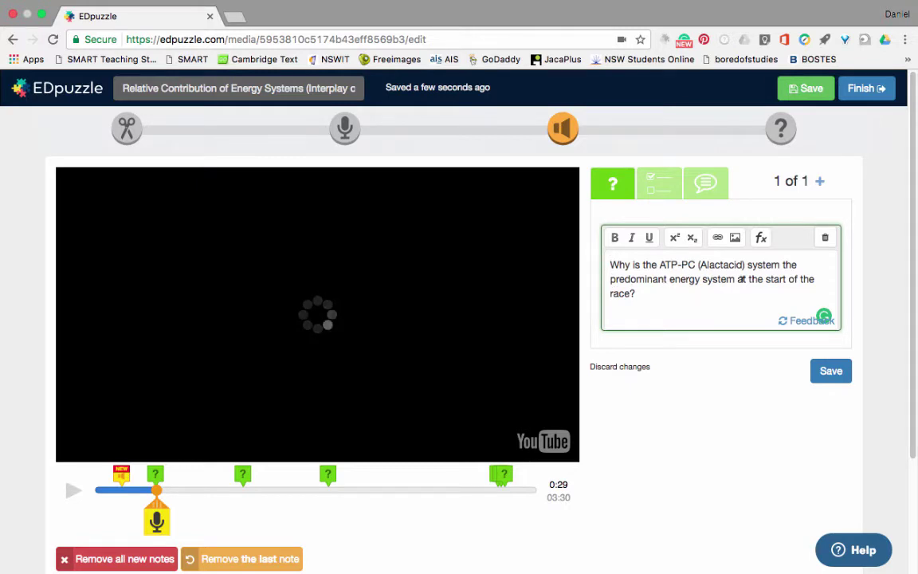
left_click(805, 321)
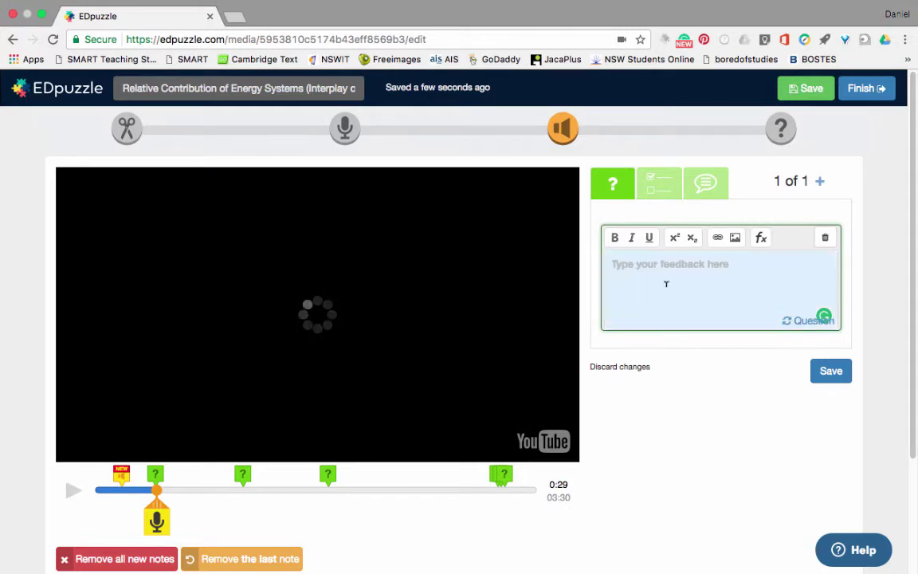
type("Because it prov")
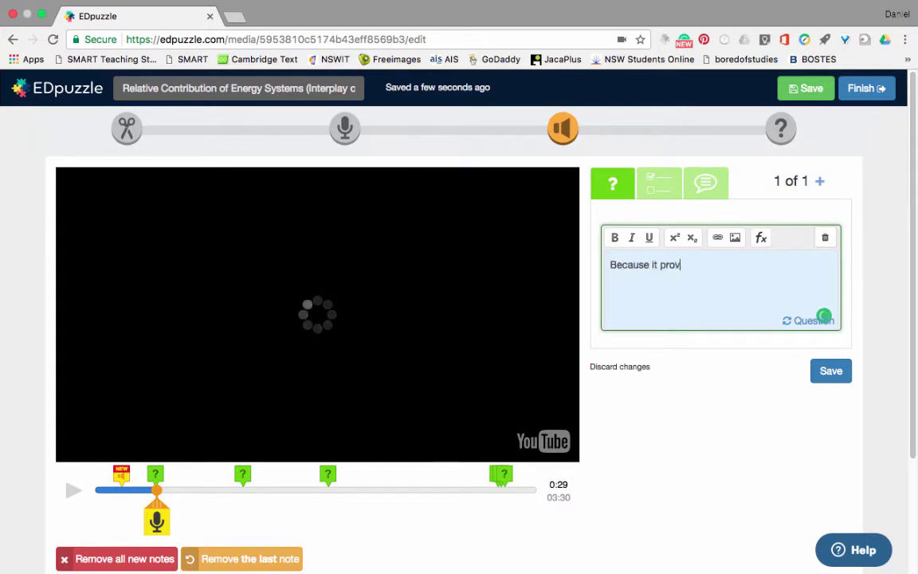
type("ides the ATP for the first 10")
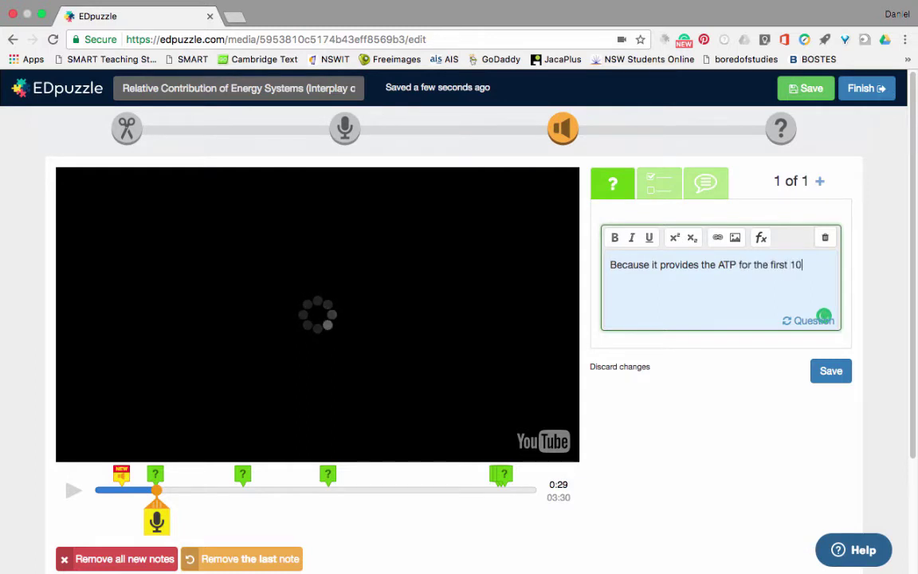
type(" seconds before ")
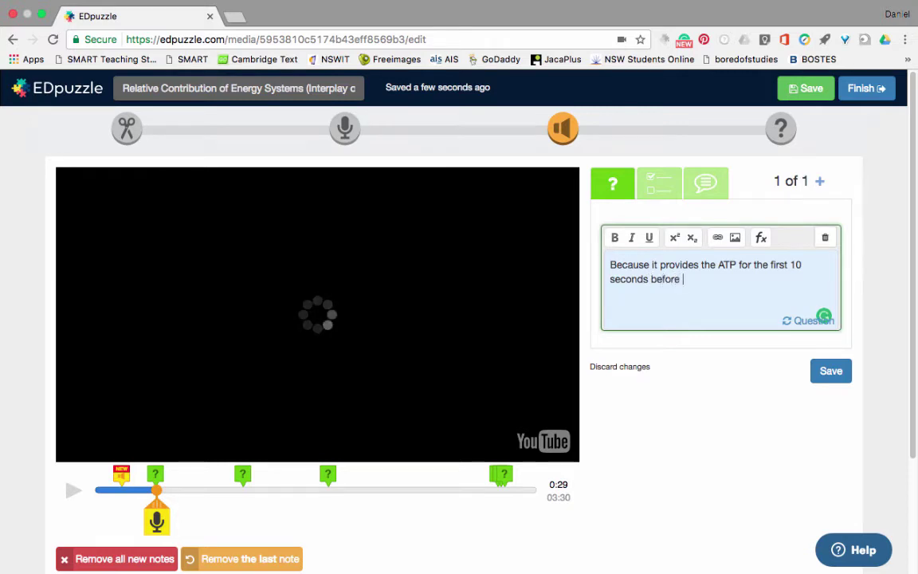
Step: Complete the feedback with "the other energy systems really begin to produce large amounts of ATP." and save the question
type("the other energy systems")
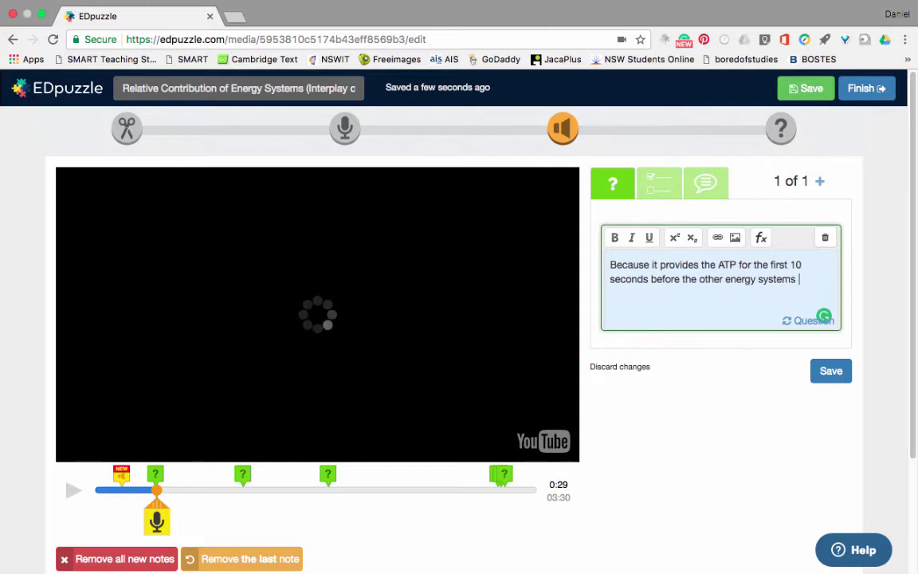
type(" really beg")
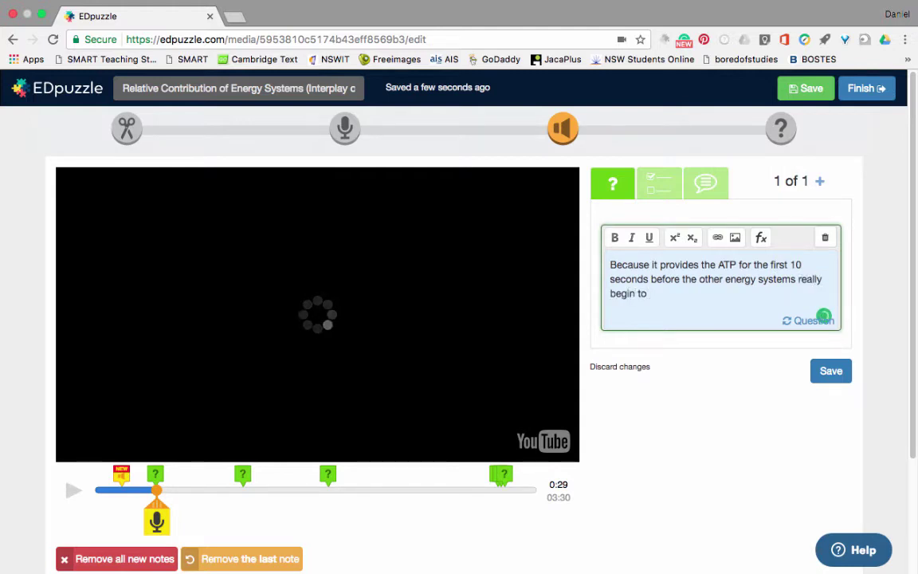
type("in to produce large amounts of ATP.")
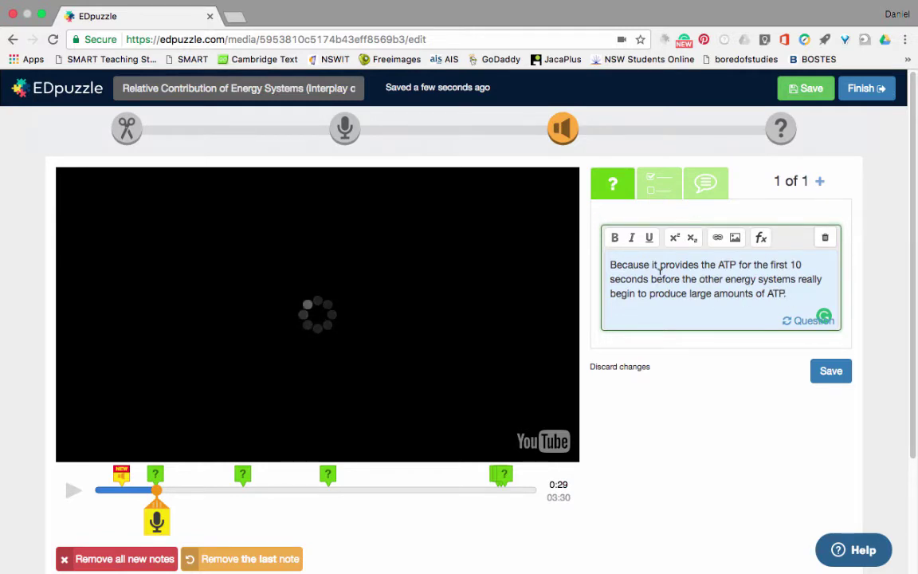
left_click(832, 371)
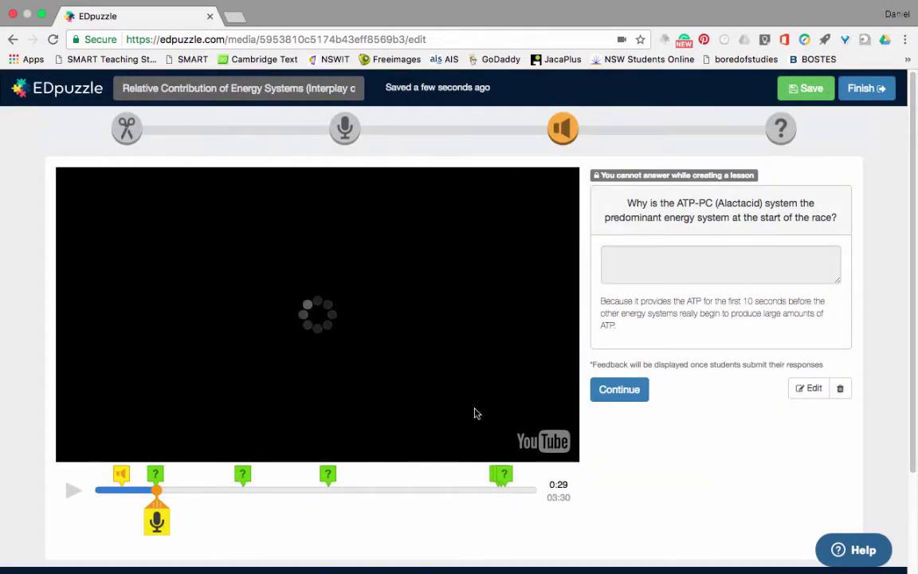
Step: Insert a new quiz question at 02:30 in the video and make it multiple choice
left_click(781, 128)
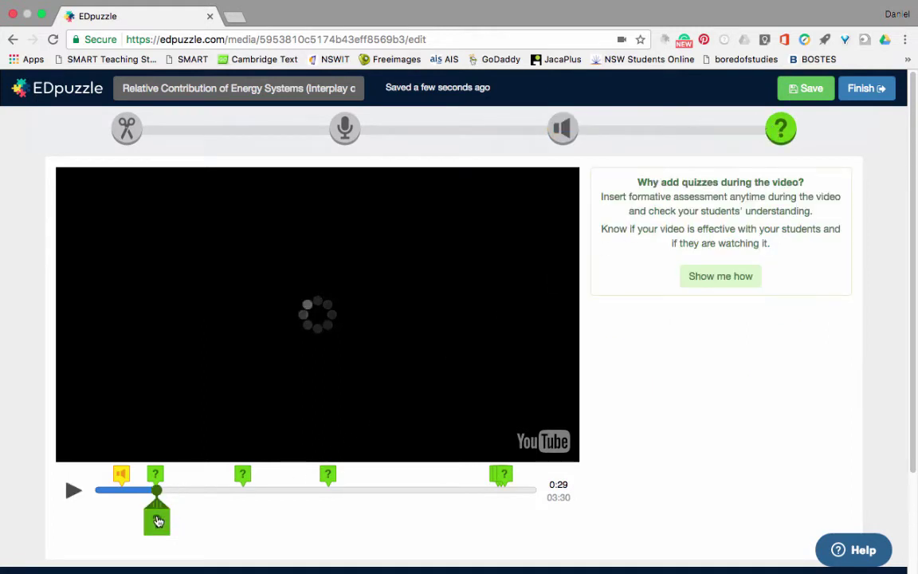
left_click_drag(156, 490, 411, 490)
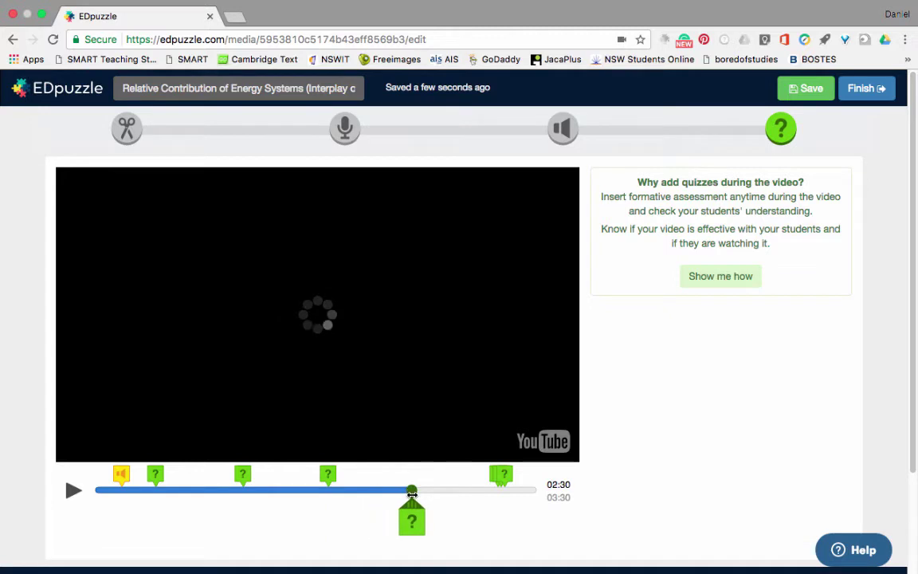
left_click(416, 523)
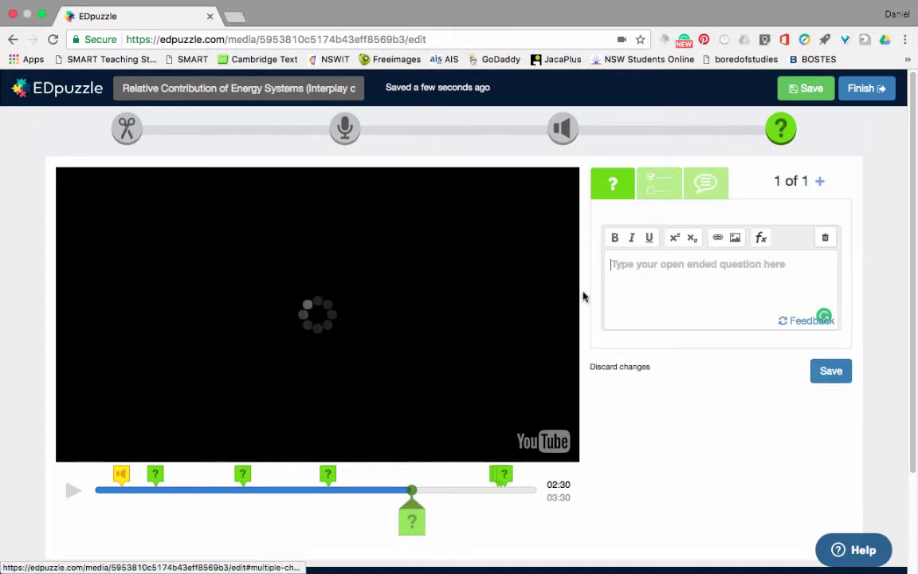
left_click(660, 185)
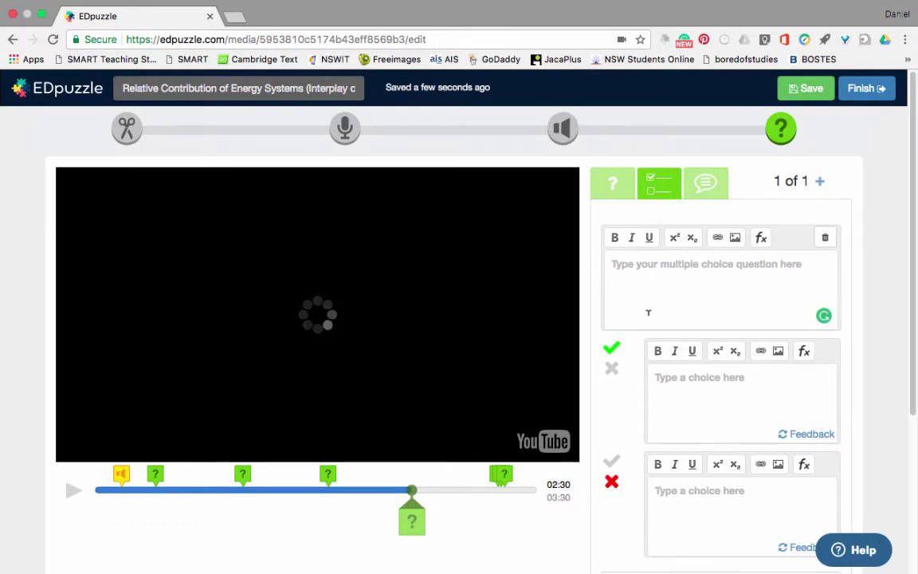
Step: Enter "how long does the alactacid energy system last?" as the multiple choice question text
left_click(648, 312)
type("how long")
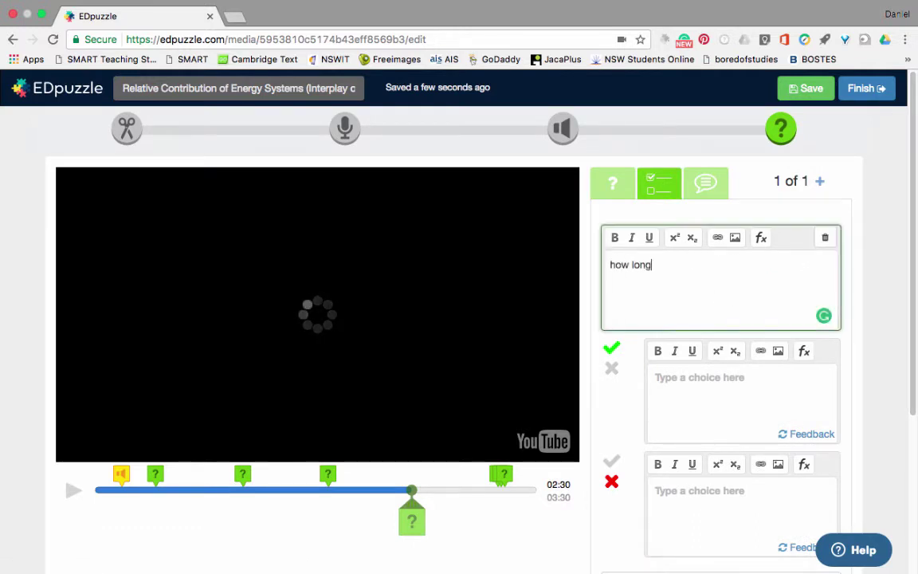
type(" doe th")
type("s the alac")
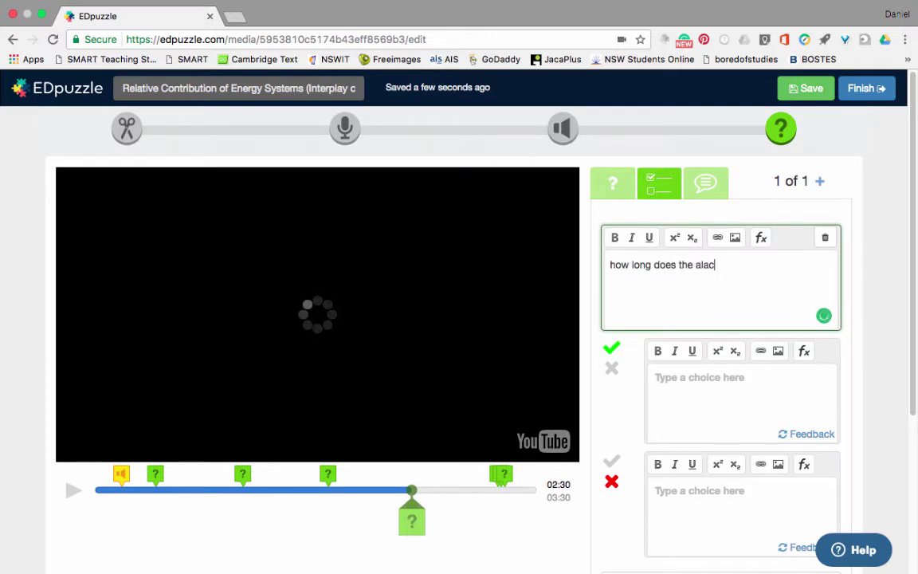
type("tcid ener")
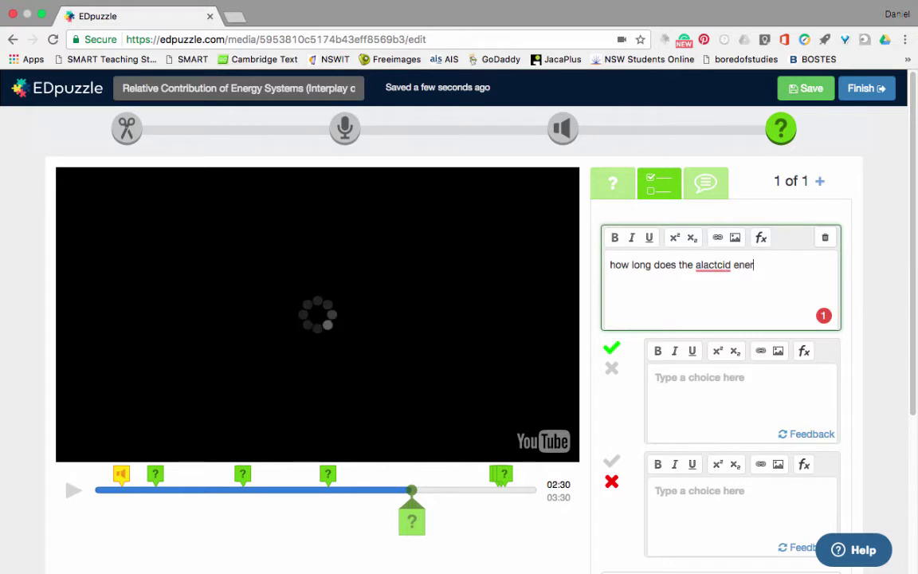
type("gy system last")
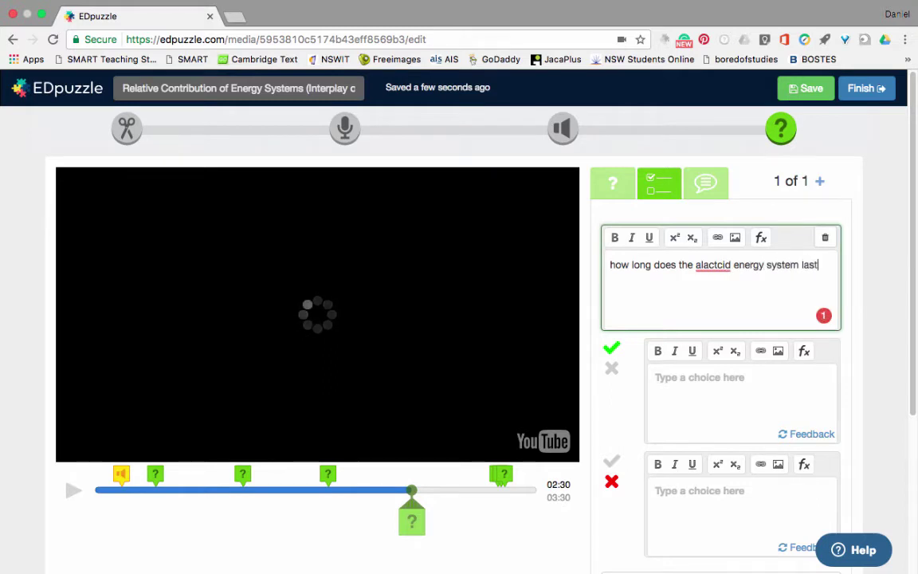
left_click(712, 264)
type("a")
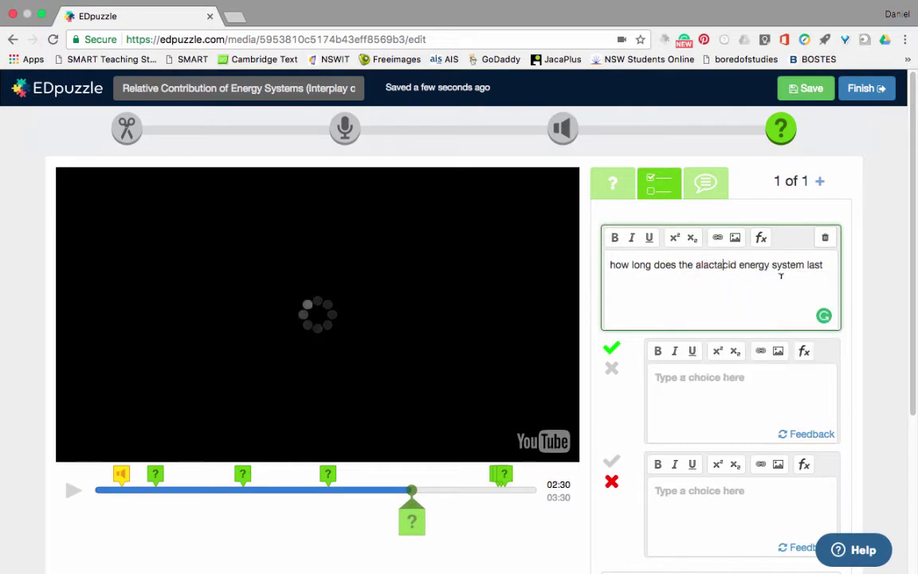
left_click(832, 264)
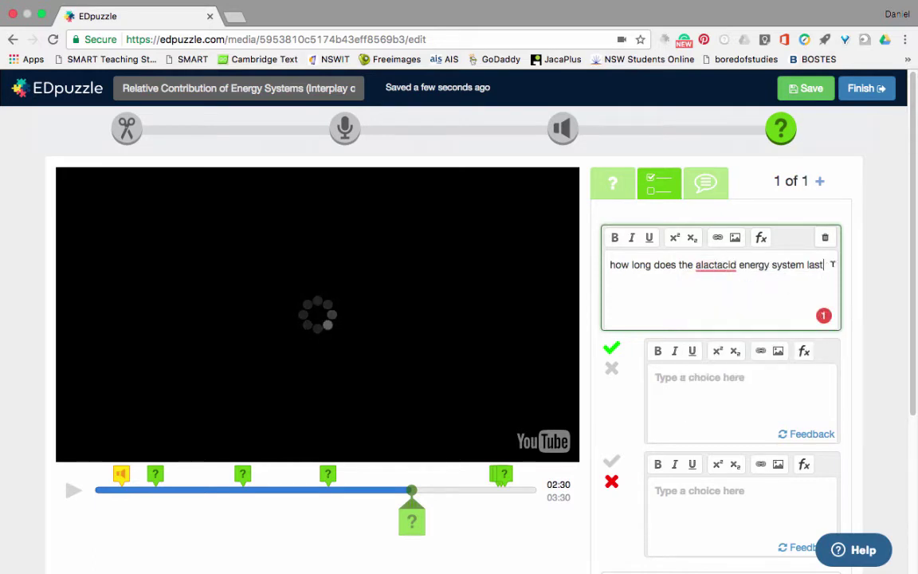
type("?")
Step: Fill in the first two choices as "5 seconds", marked incorrect, and "10 seconds", marked correct
scroll(690, 308, "down", 2)
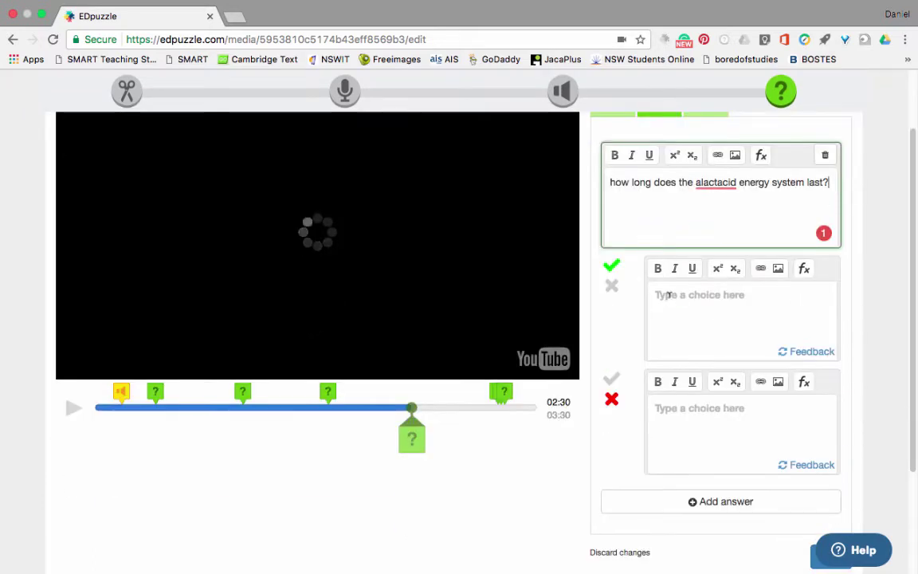
left_click(611, 285)
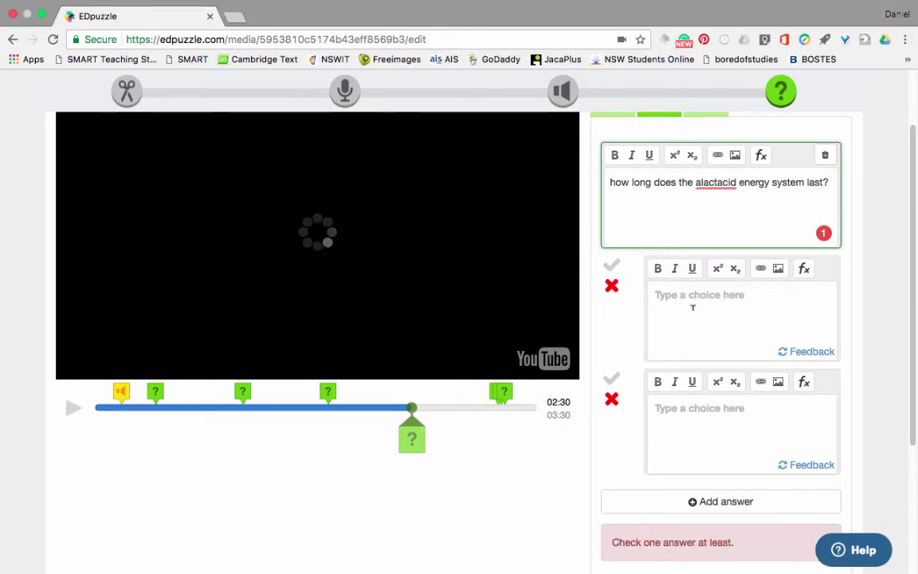
left_click(693, 308)
type("5 seconds")
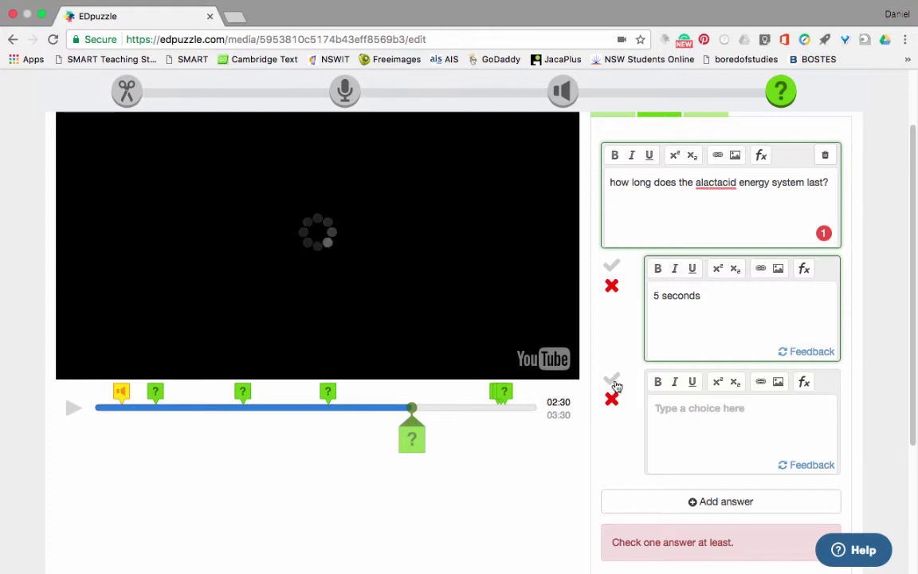
left_click(613, 382)
left_click(701, 416)
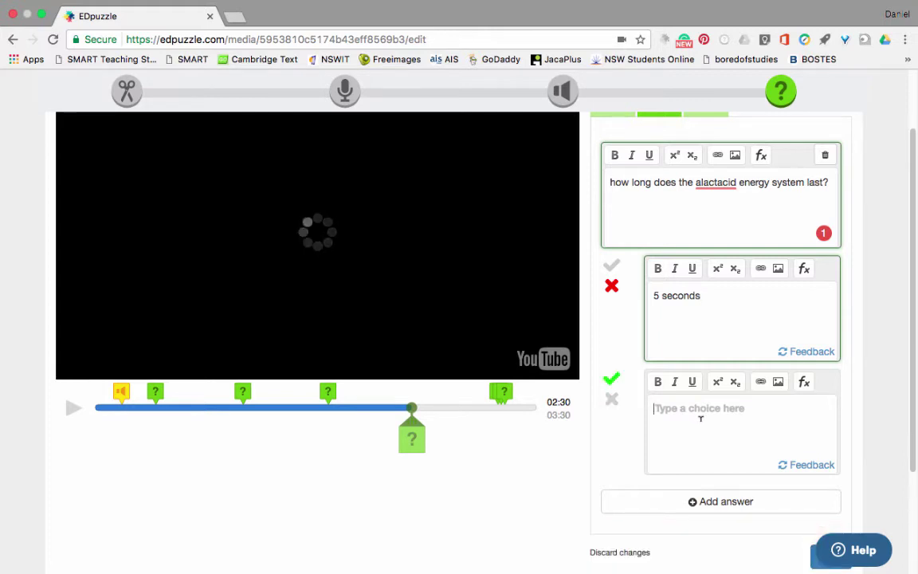
type("10 seconds")
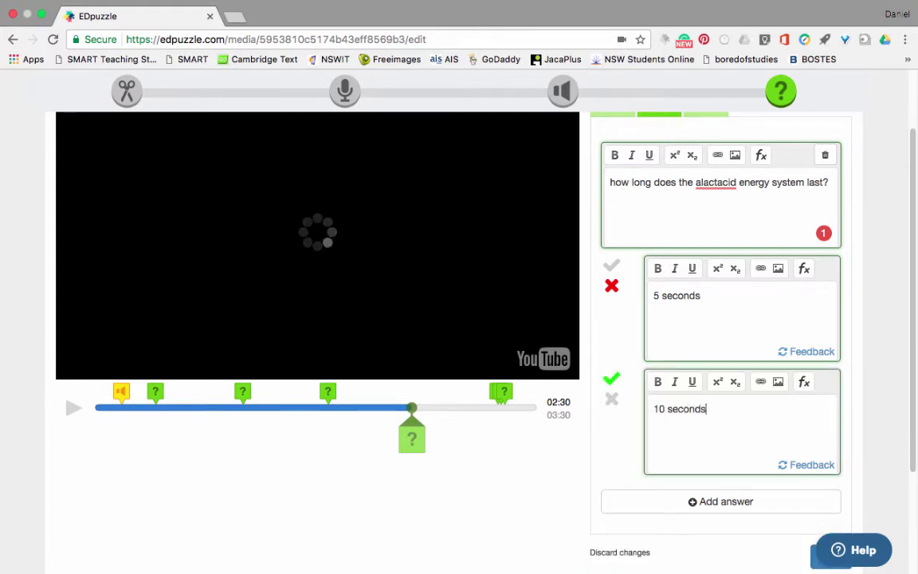
Step: Add two more answers: "12 seconds", marked correct, and "30 seconds", left marked incorrect
scroll(718, 410, "down", 3)
left_click(717, 380)
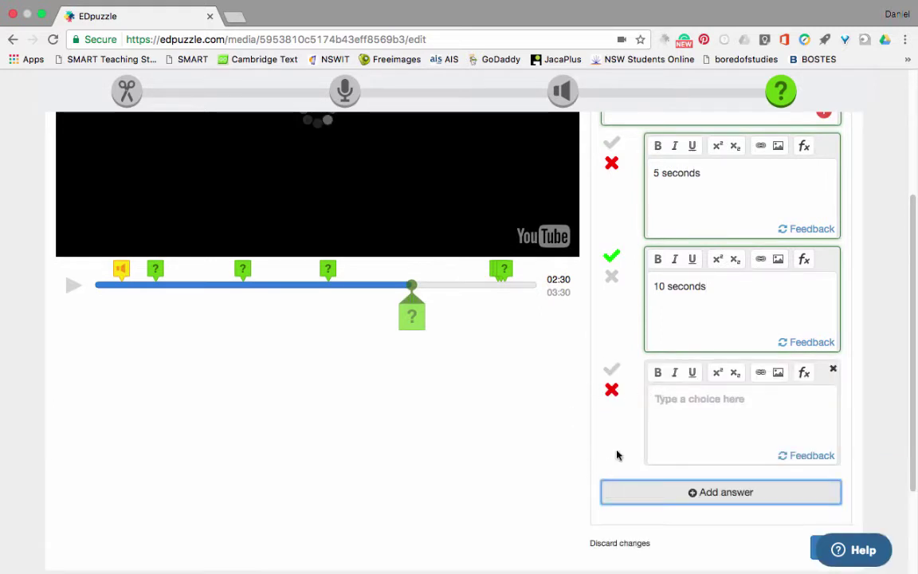
left_click(612, 371)
left_click(656, 399)
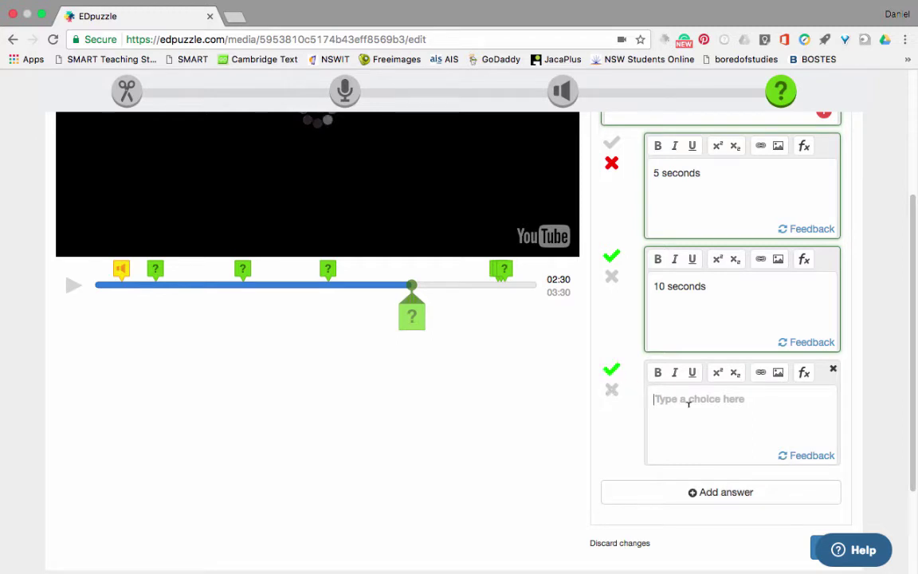
type("12 seconds")
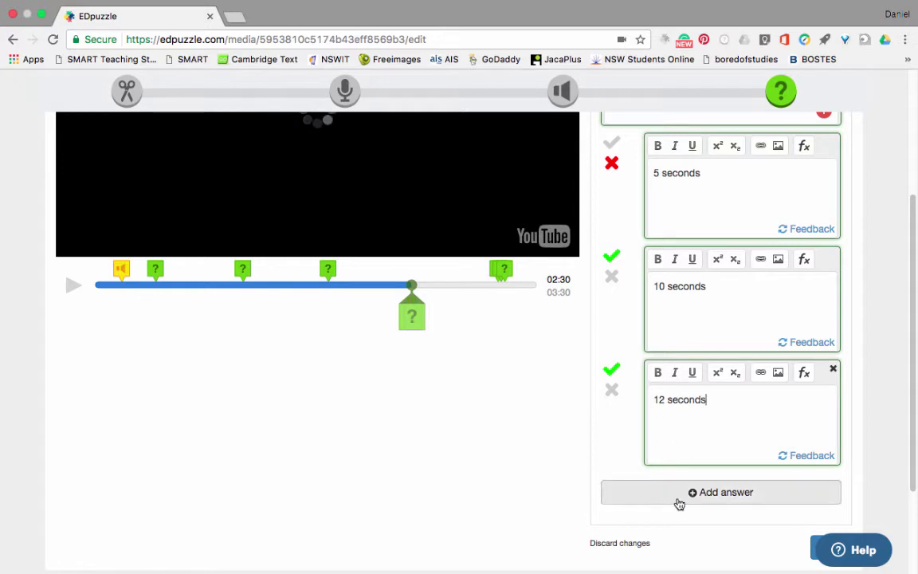
left_click(670, 492)
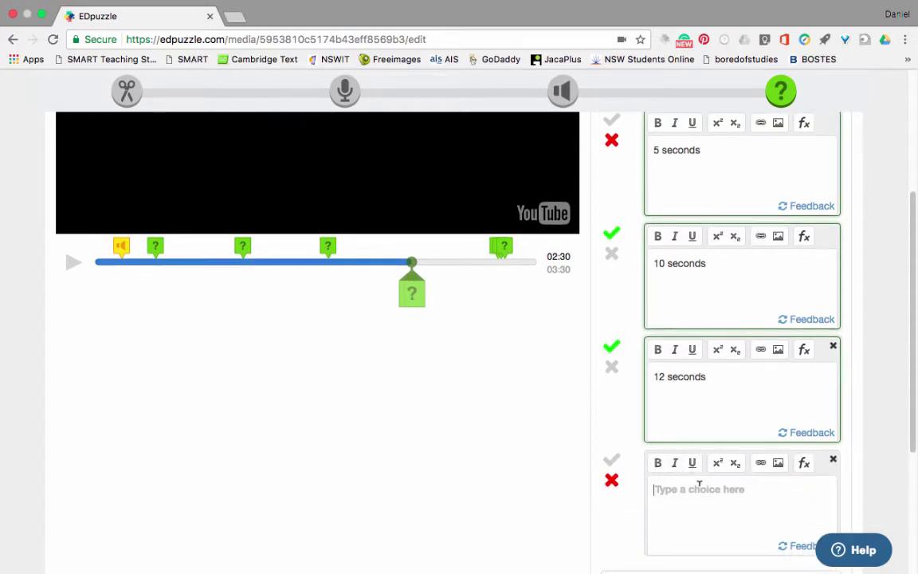
type("30 seconds")
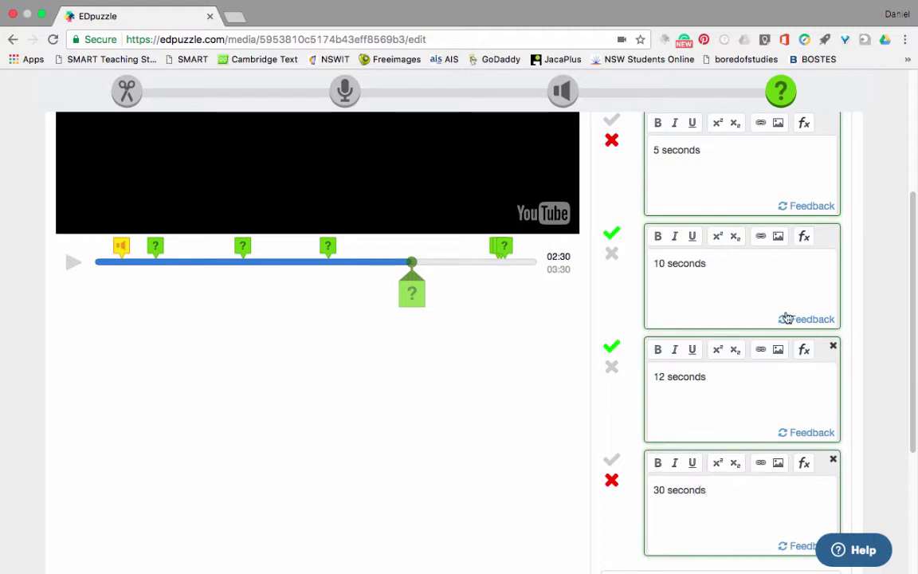
Step: Add the feedback "too long this will use the lactic acid energy system" to the "30 seconds" answer
scroll(738, 384, "down", 2)
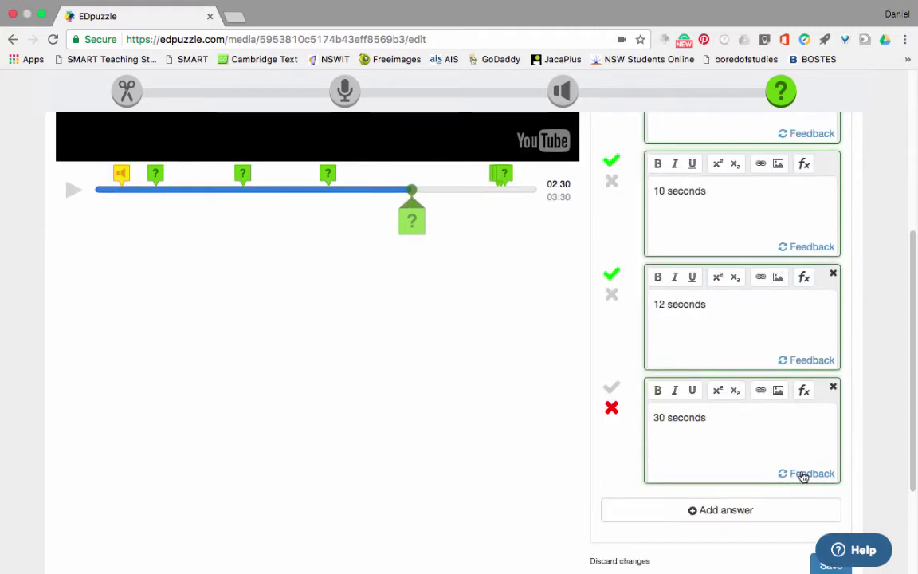
left_click(804, 475)
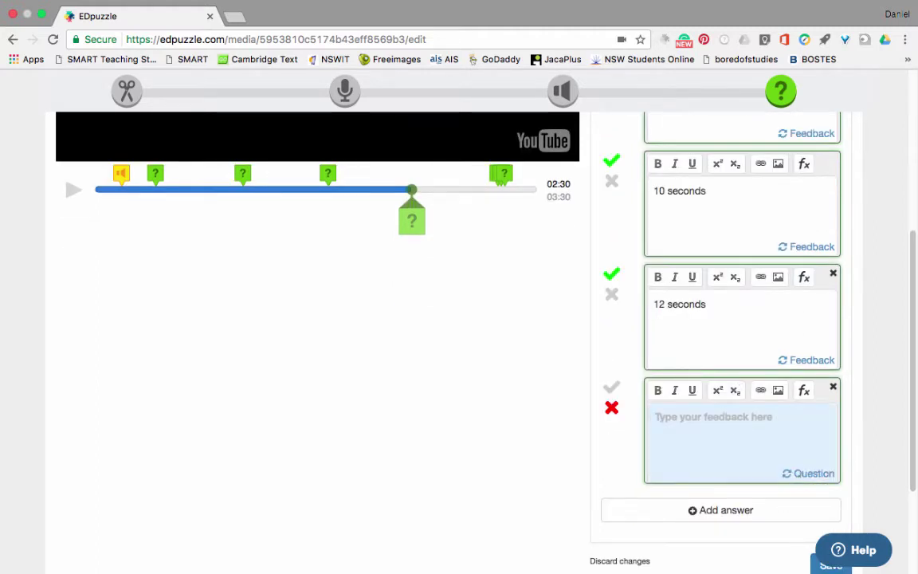
type("too long this w")
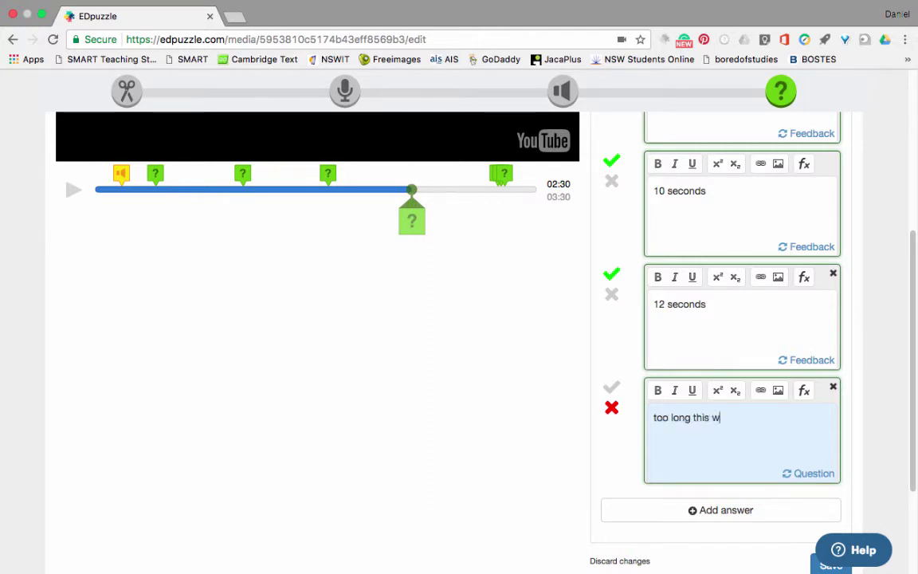
type("lactic acid enerhg")
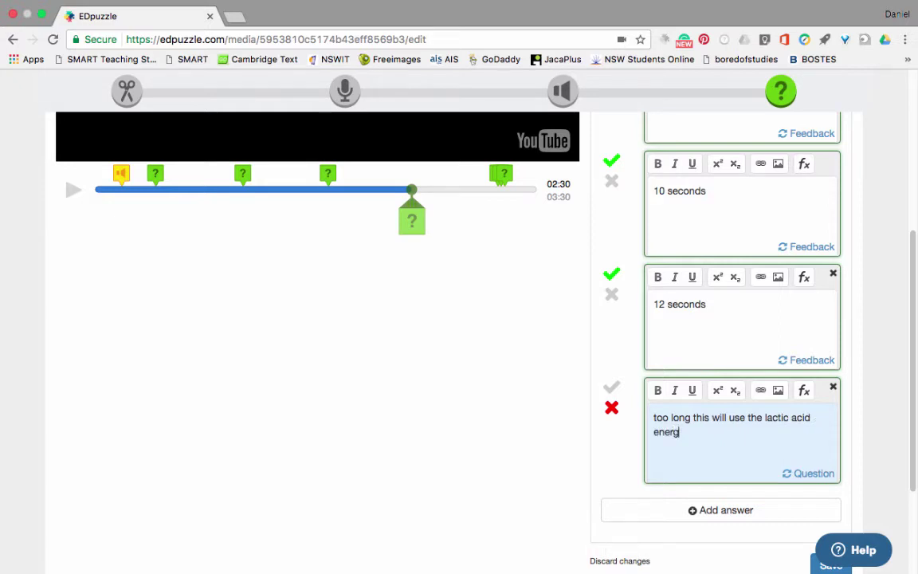
scroll(724, 342, "down", 3)
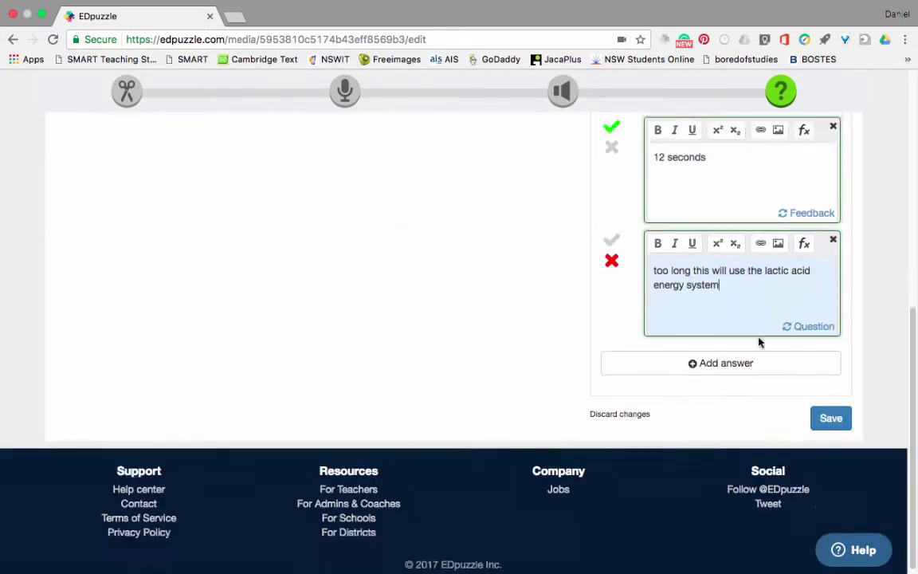
Step: Add the feedback "ATP/PC system lasts longer than this." to the "5 seconds" answer and save the question
scroll(722, 303, "up", 5)
left_click(801, 317)
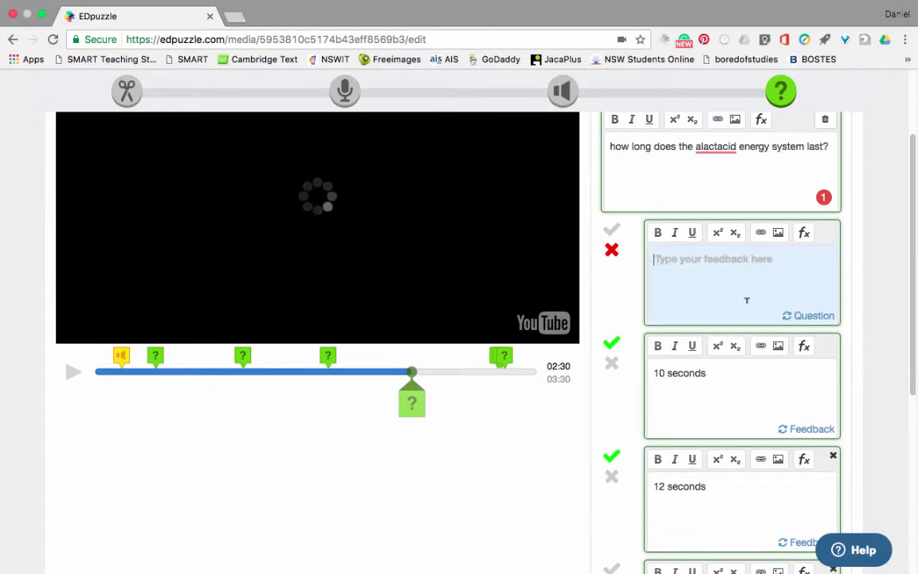
type("ATP/PC")
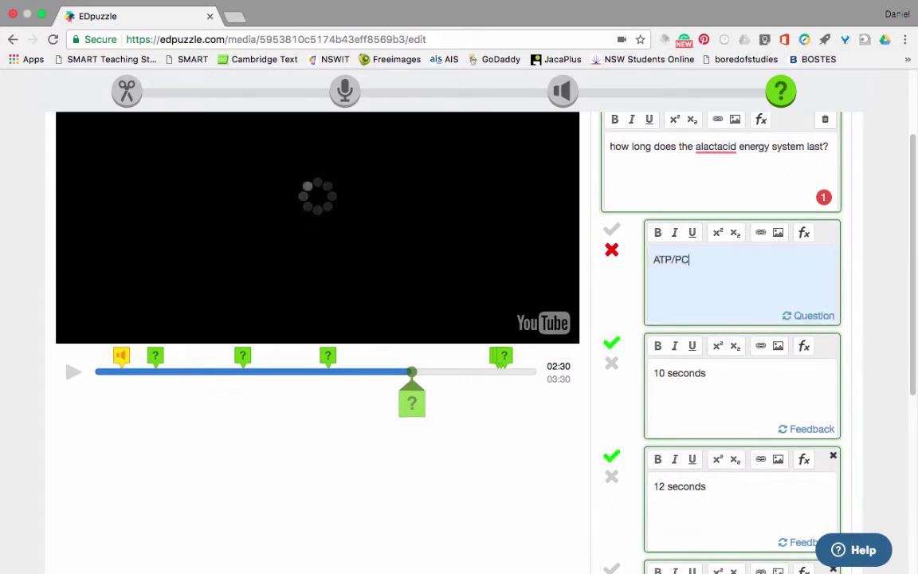
type(" system lasts")
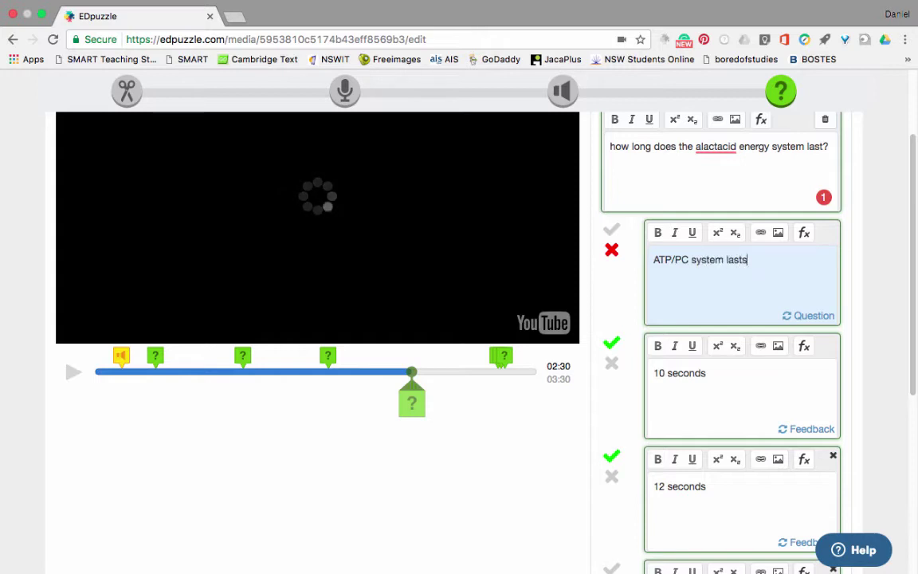
type(" longer than this.")
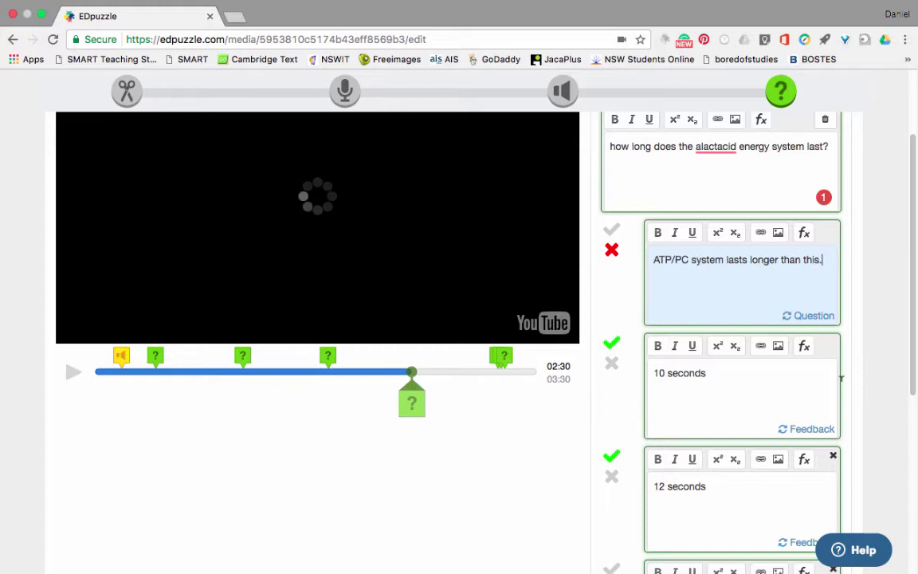
scroll(757, 358, "down", 8)
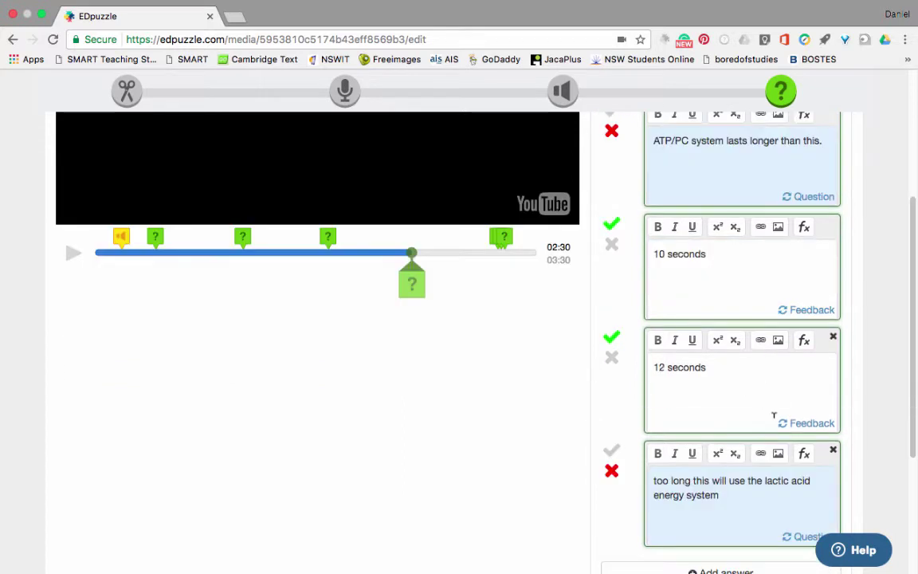
left_click(832, 413)
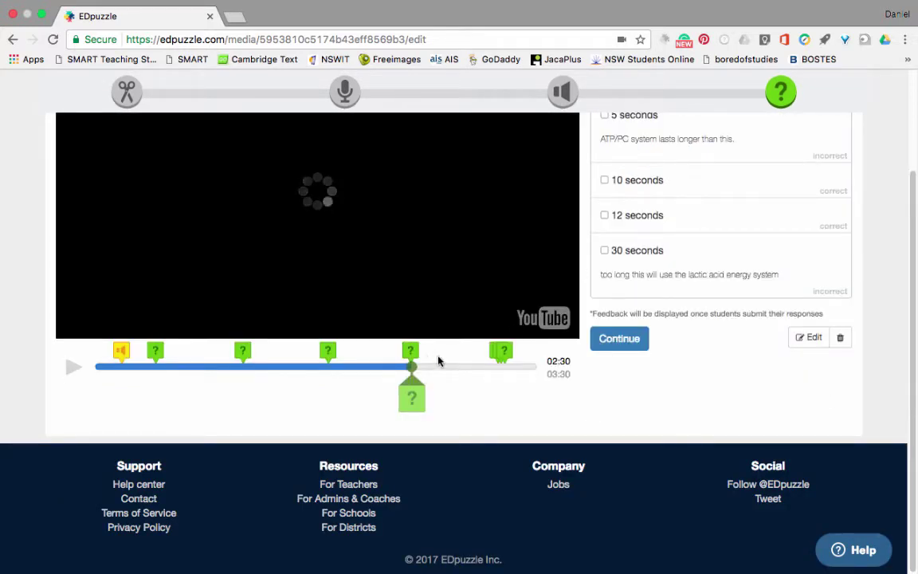
Step: Finish editing the lesson and select the Year 9 PDH and Year 10 PDH classes to assign it to
scroll(478, 363, "up", 3)
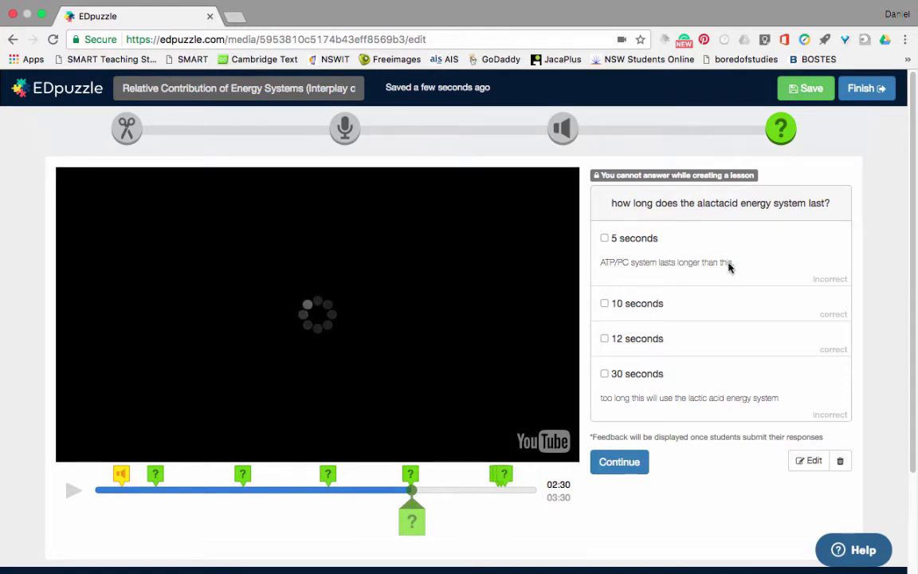
left_click(863, 92)
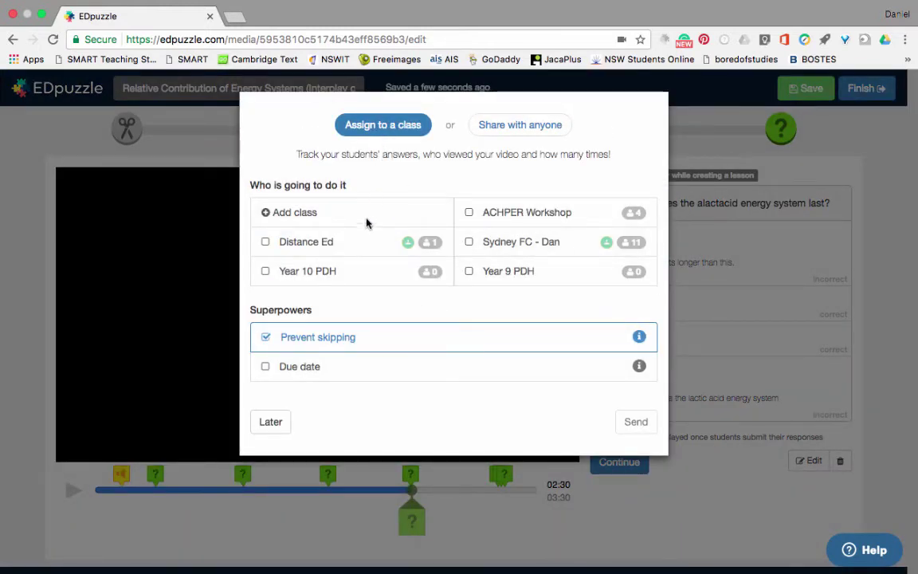
left_click(468, 272)
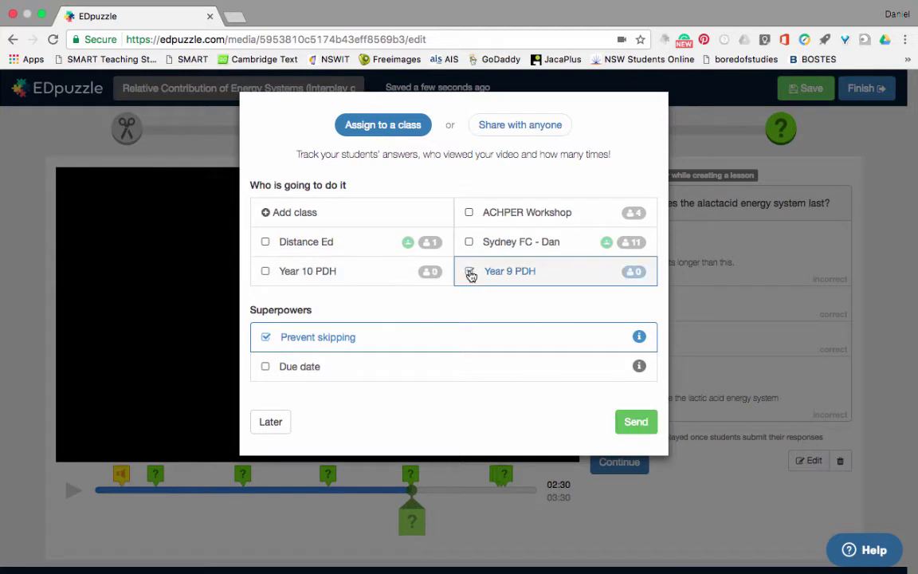
left_click(264, 271)
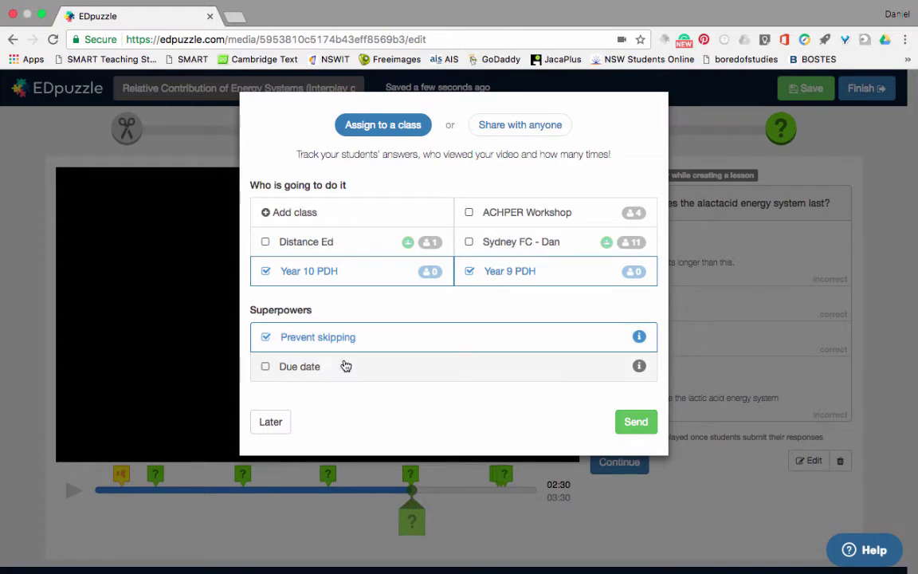
Step: Give the assignment a due date of Fri Jun 30, 2017 and send it to the selected classes
left_click(265, 367)
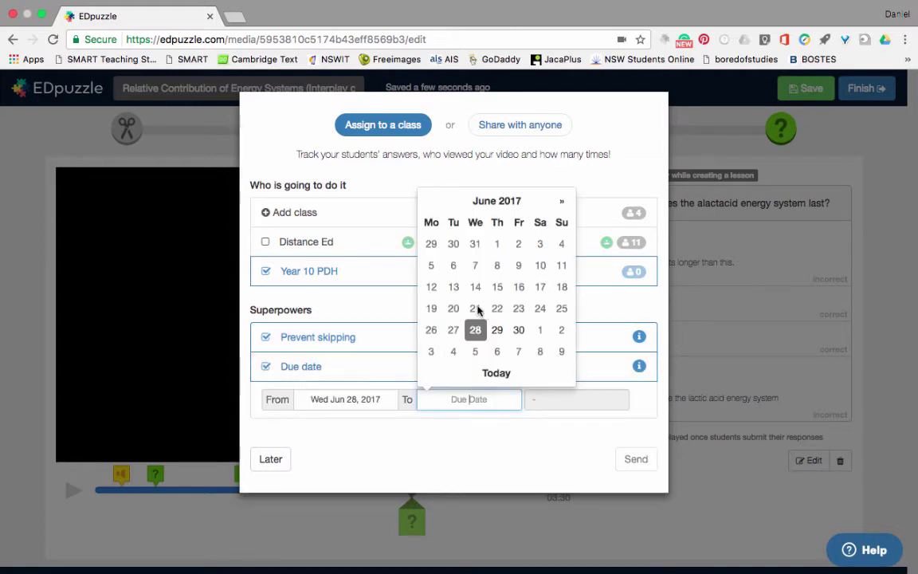
left_click(520, 330)
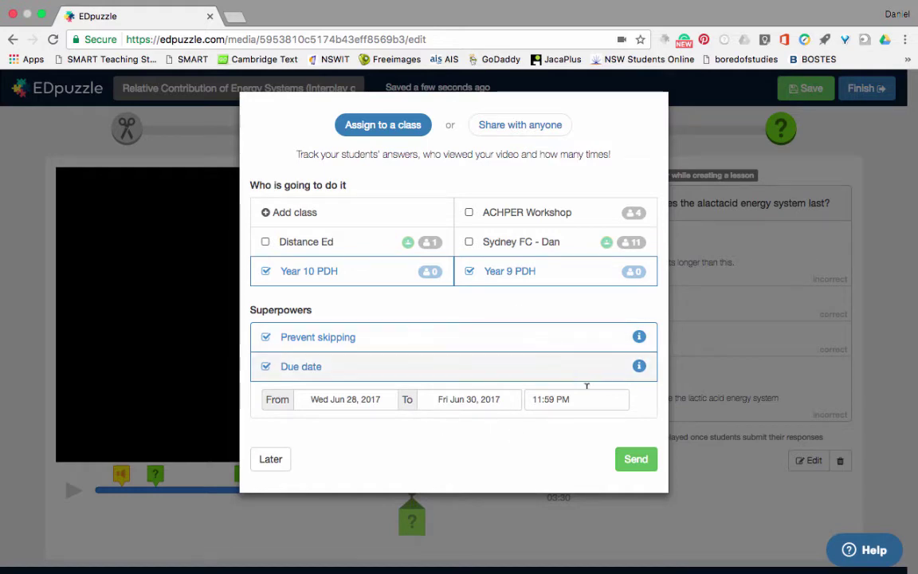
left_click(628, 459)
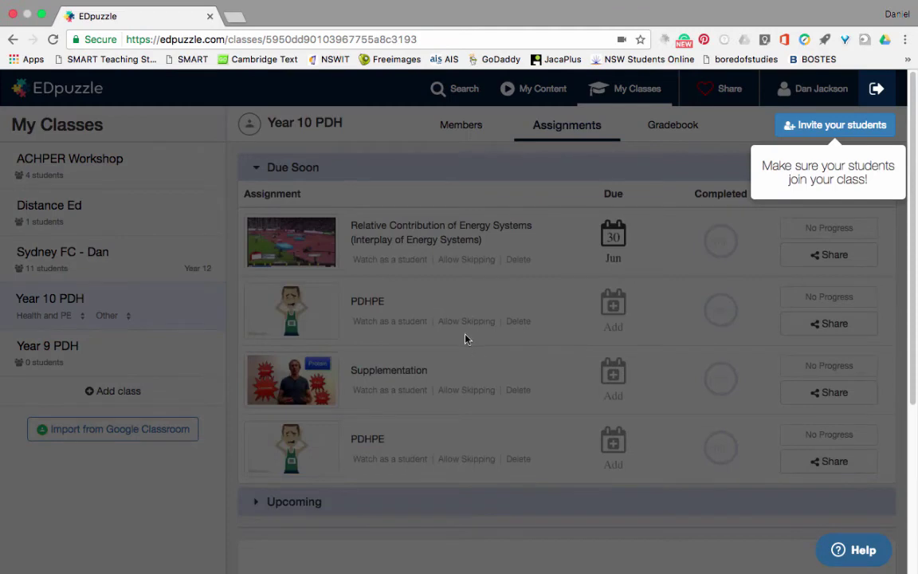
Step: Check the assignment lists of the Year 9 PDH and Year 10 PDH classes
left_click(127, 354)
left_click(126, 355)
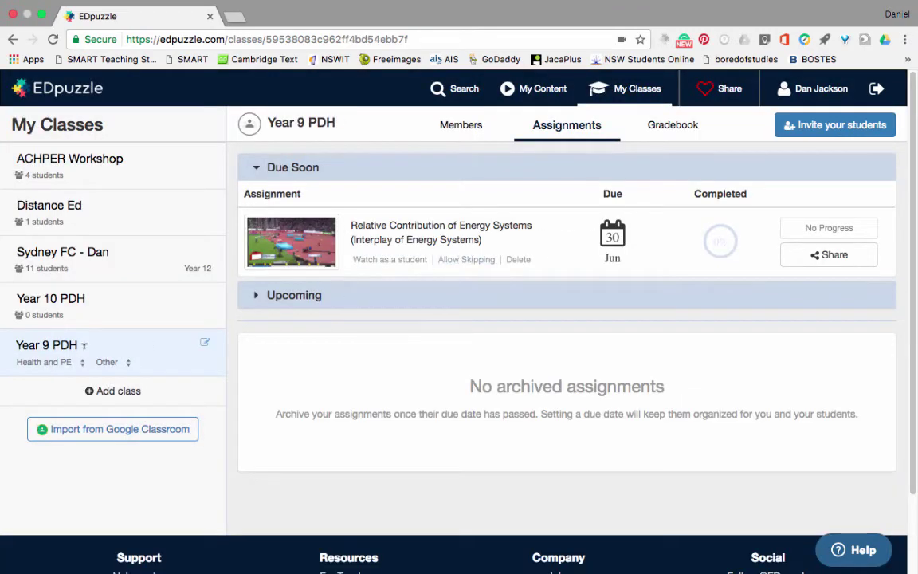
left_click(88, 303)
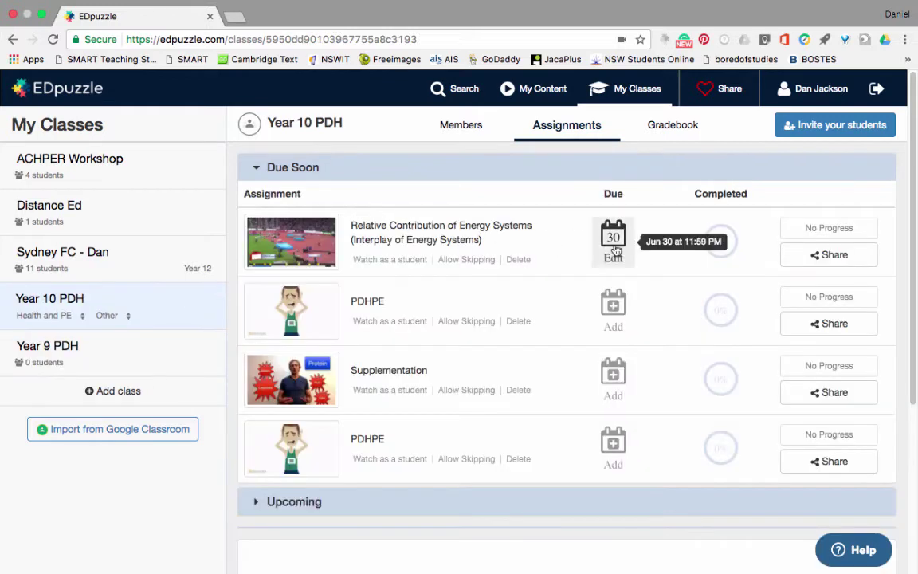
Step: Review the share options of the Relative Contribution of Energy Systems assignment, including its direct link and embed code, and close them
left_click(821, 255)
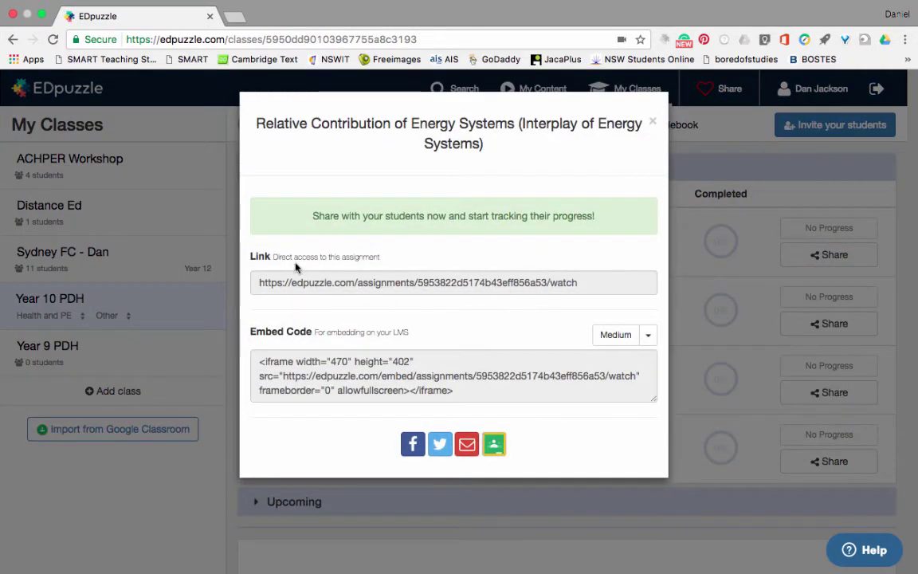
left_click(353, 285)
left_click(443, 361)
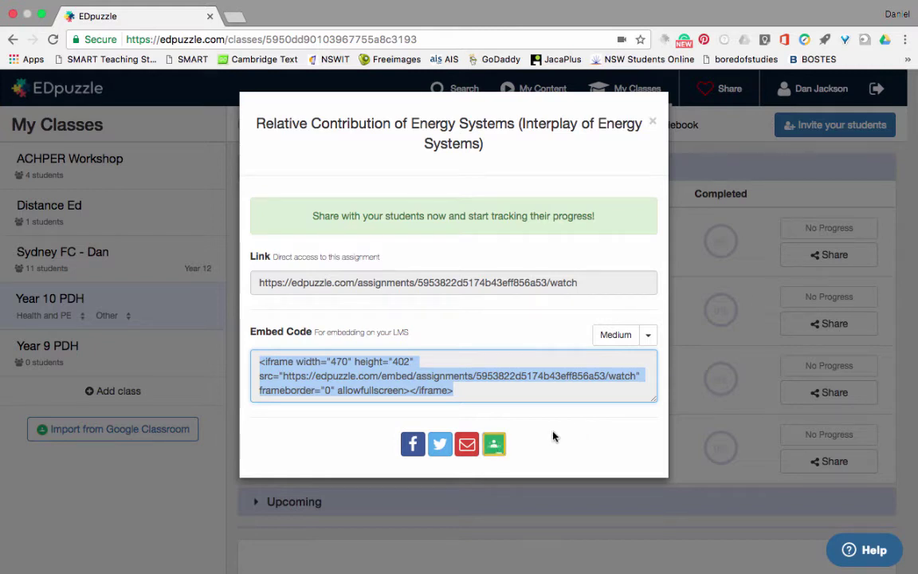
left_click_drag(542, 376, 502, 390)
left_click_drag(655, 125, 502, 361)
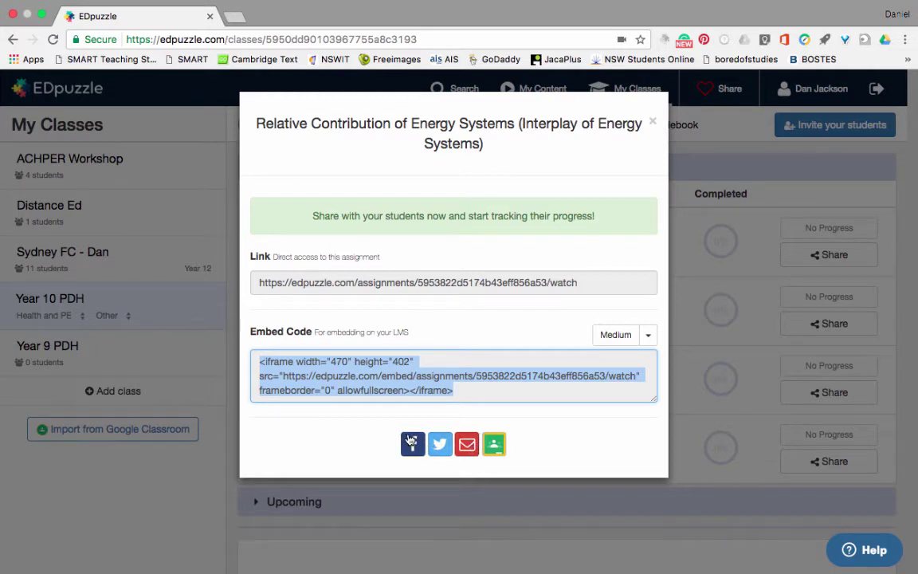
left_click_drag(423, 389, 559, 406)
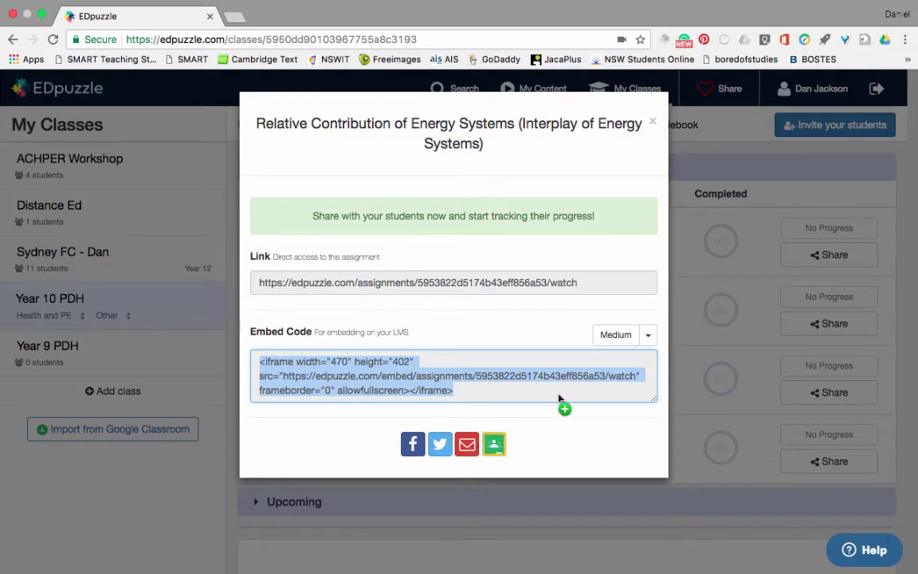
left_click(650, 124)
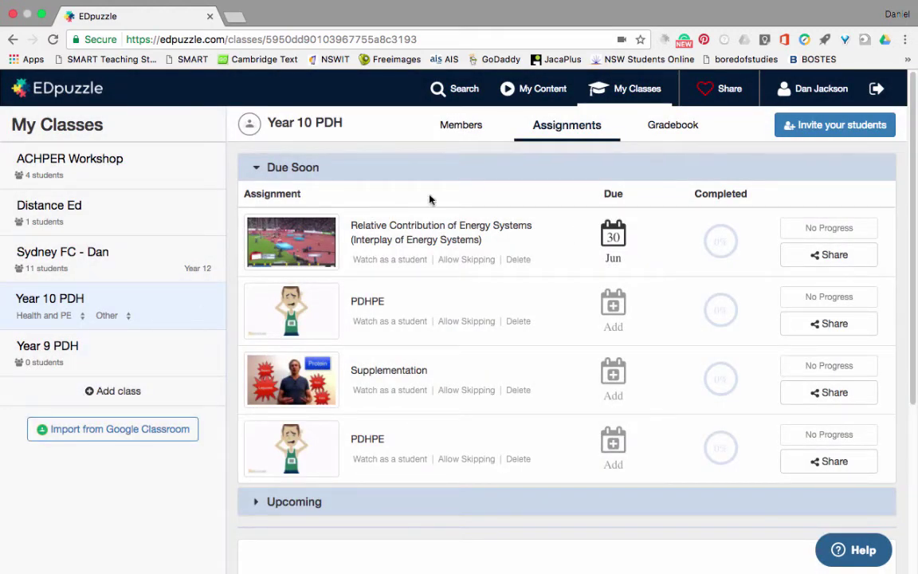
Step: Search the TED Talks channel for "health" videos
left_click(459, 90)
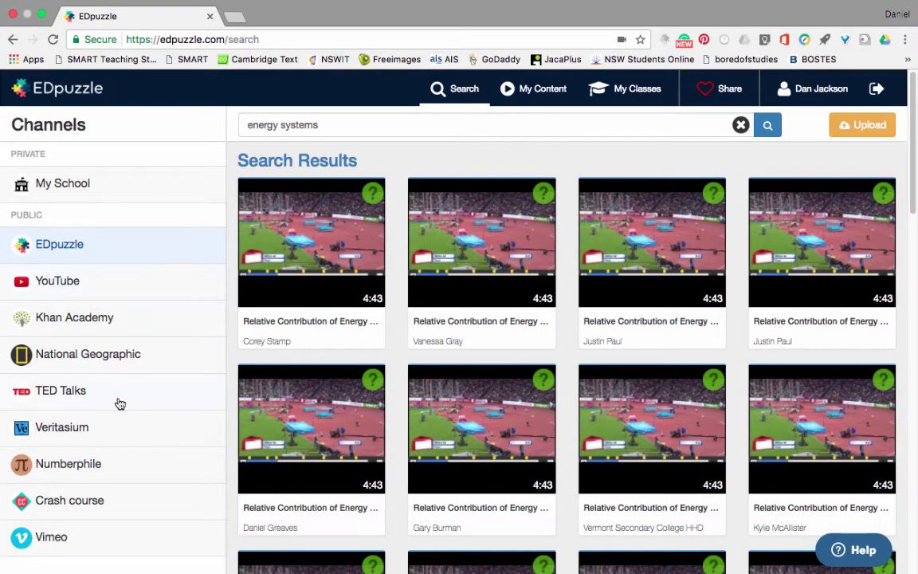
left_click(89, 396)
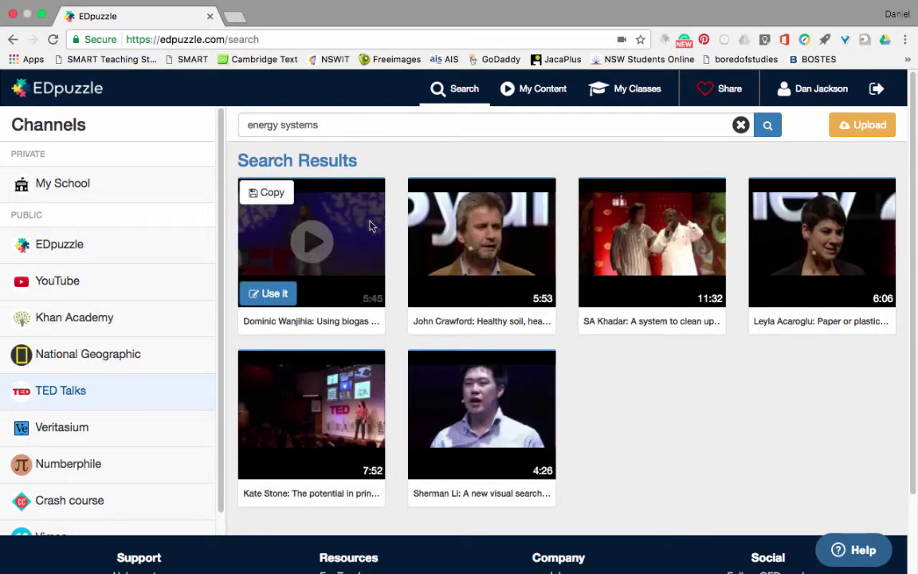
left_click(405, 123)
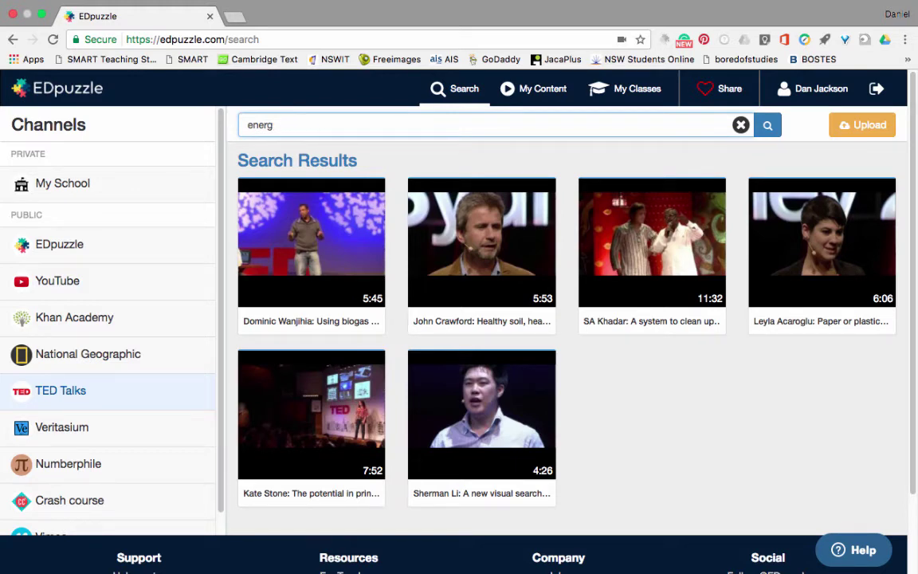
key("BackSpace")
key("BackSpace")
type("health")
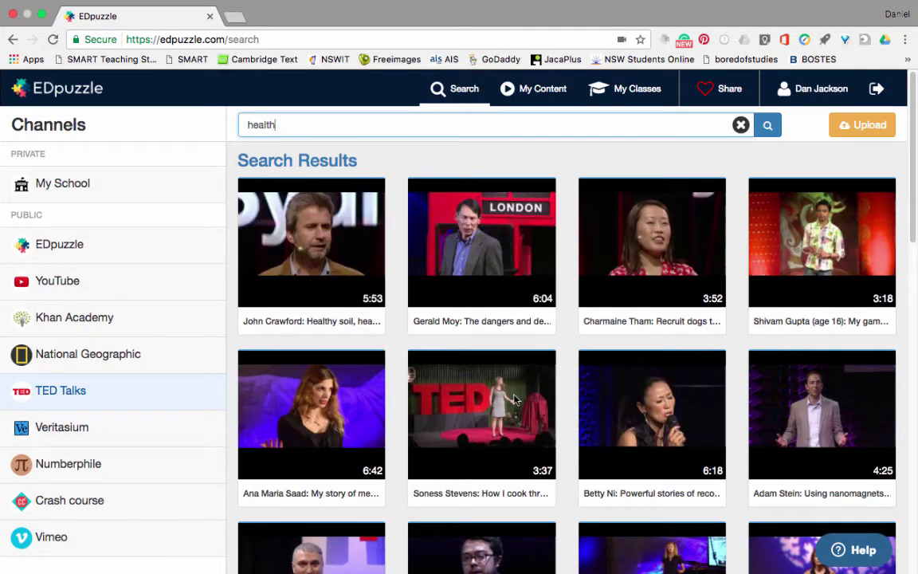
Step: Choose the 6:42 TED talk about a story of mental illness to use as a new lesson
scroll(431, 384, "down", 1)
scroll(431, 383, "down", 5)
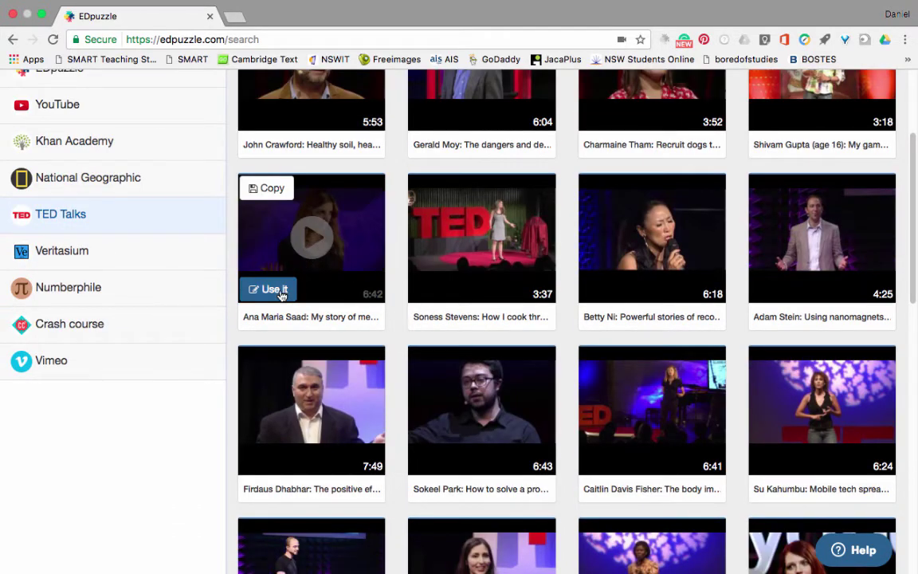
left_click(281, 293)
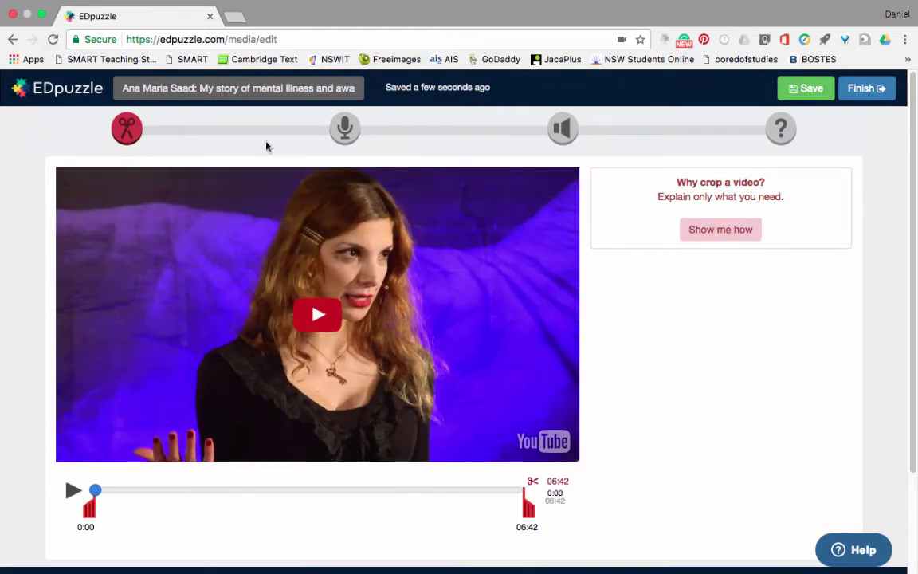
Step: Look through the new lesson's audio track, audio notes and quizzes editing stages, pausing the video
left_click(345, 127)
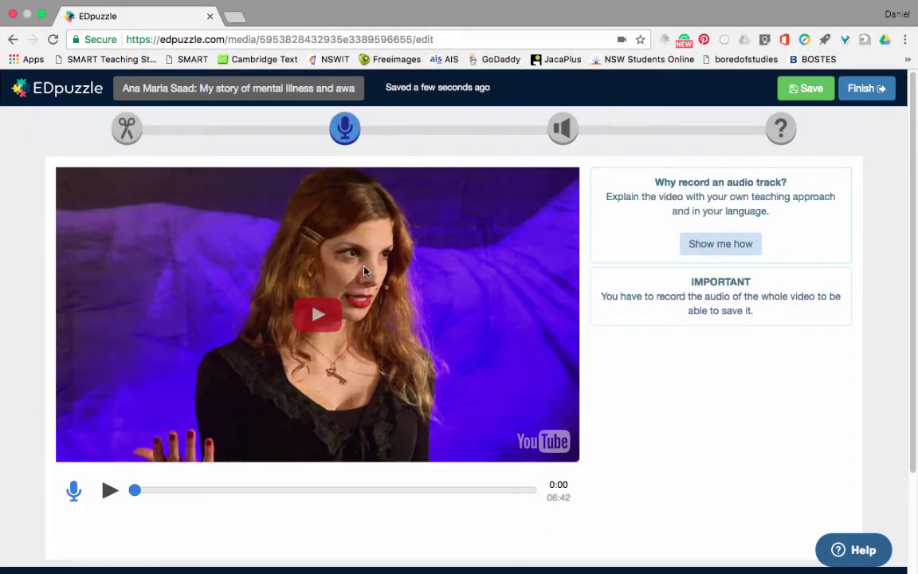
left_click(562, 136)
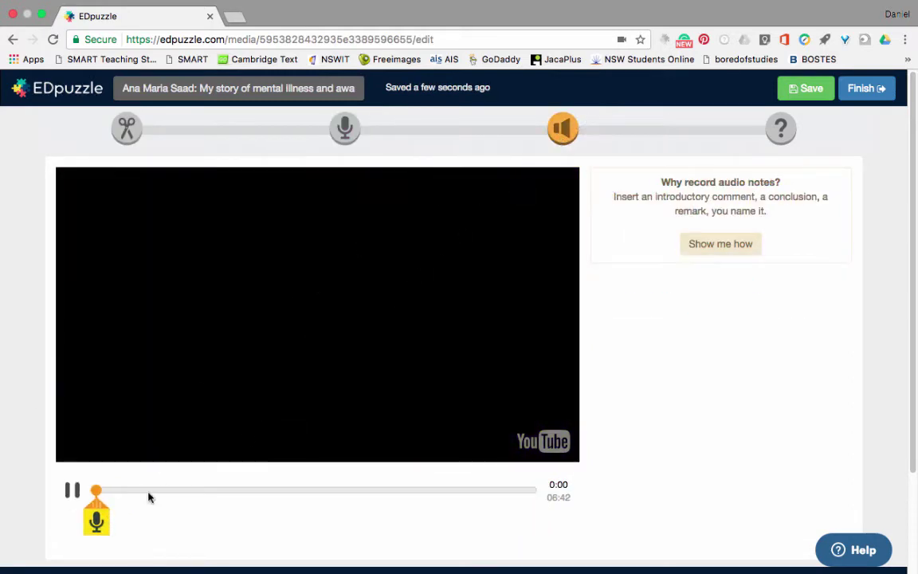
left_click(72, 490)
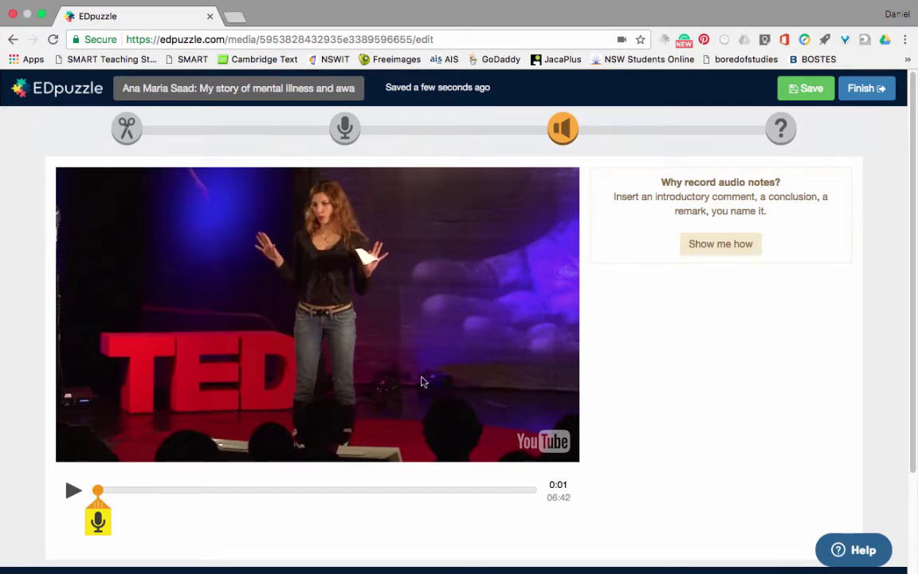
left_click(781, 128)
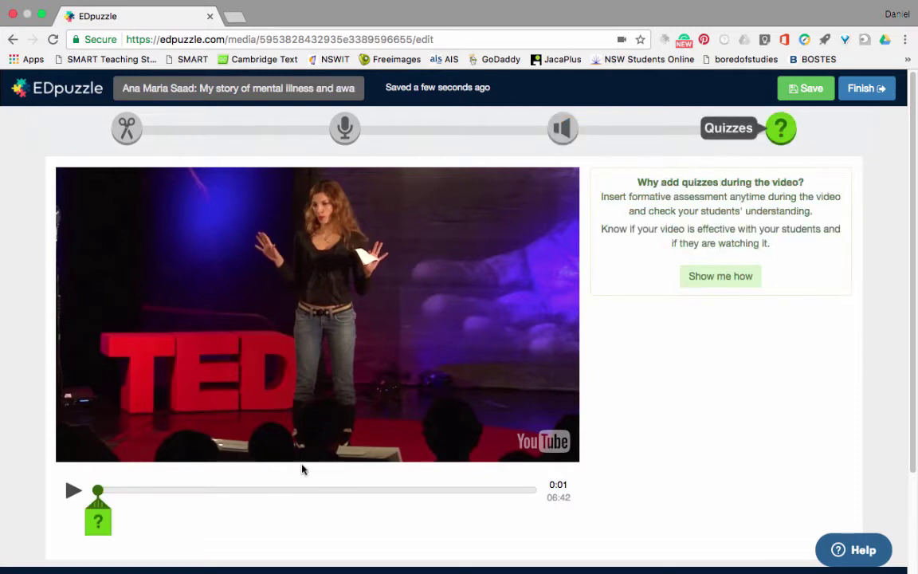
Step: Add the open-ended question "what is health?" at 04:27 in the video and open its feedback text
mouse_move(97, 502)
left_mouse_down()
mouse_move(365, 499)
mouse_move(381, 509)
left_mouse_up()
left_click(389, 520)
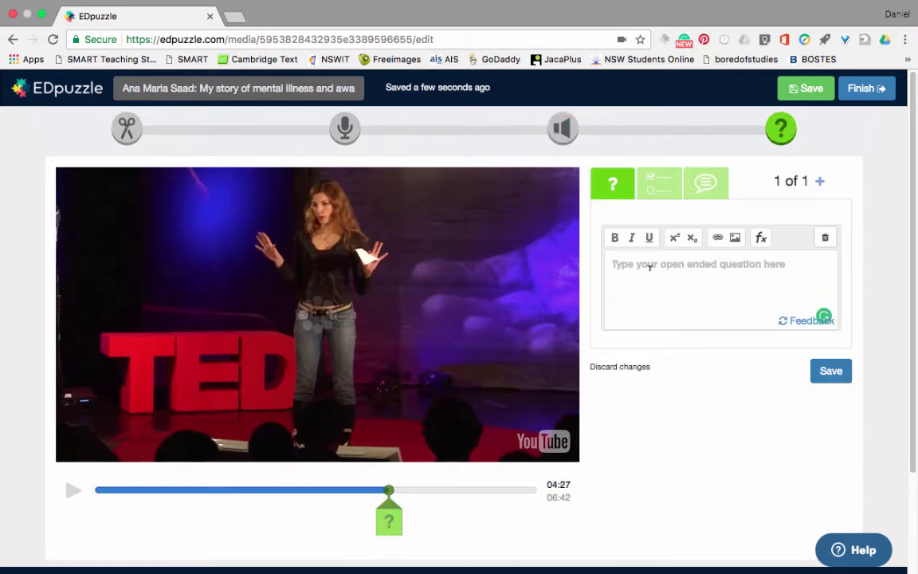
type("what")
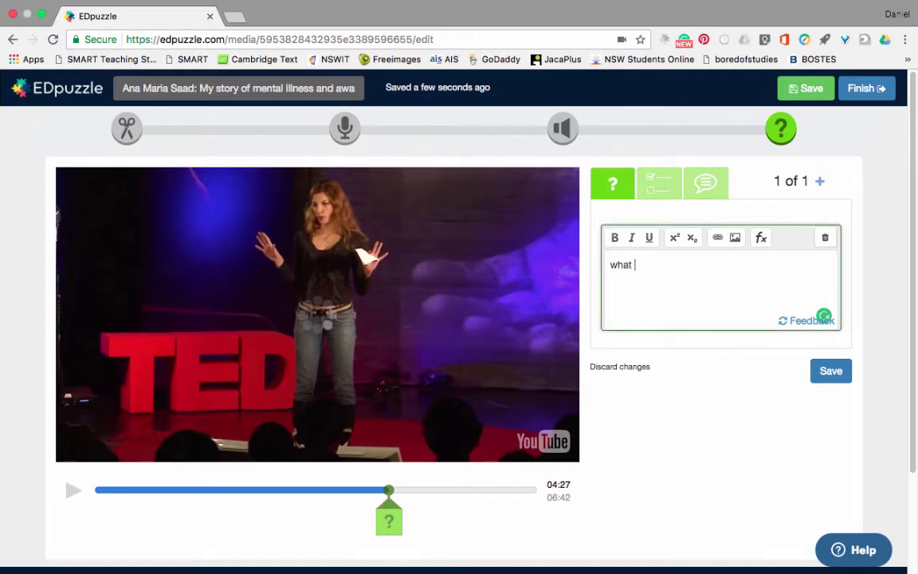
type(" is health")
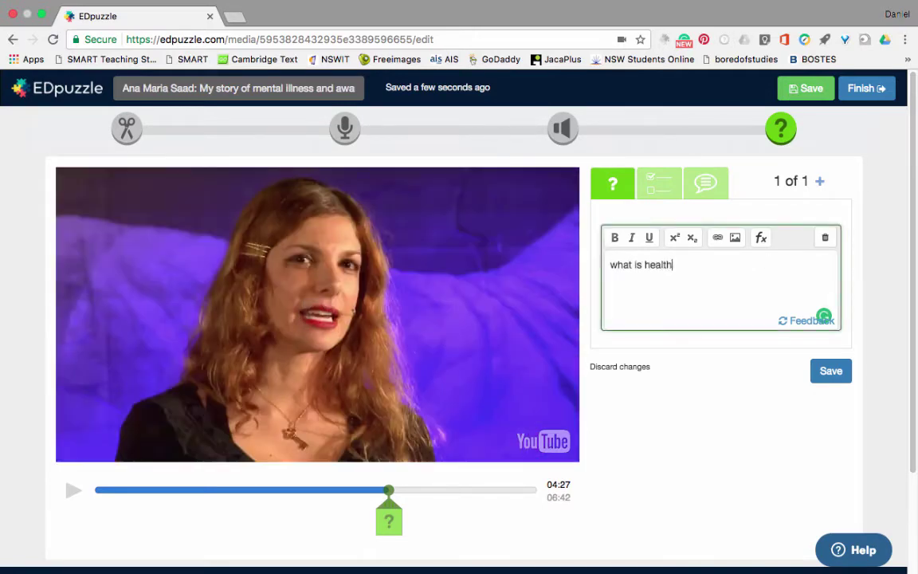
type("?")
left_click(802, 320)
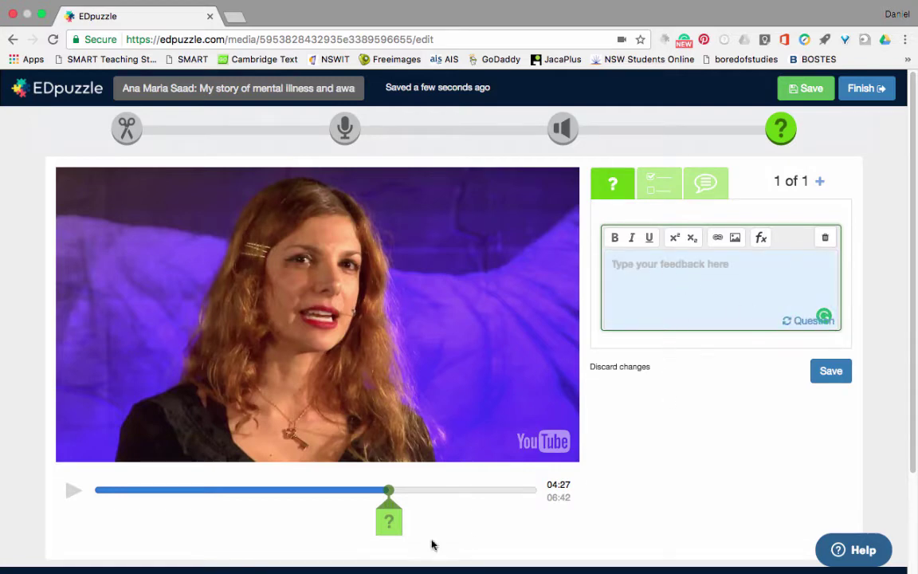
Step: Add and save the comment "pay special attention to what she is about to say." at 05:36 in the video
left_click(463, 492)
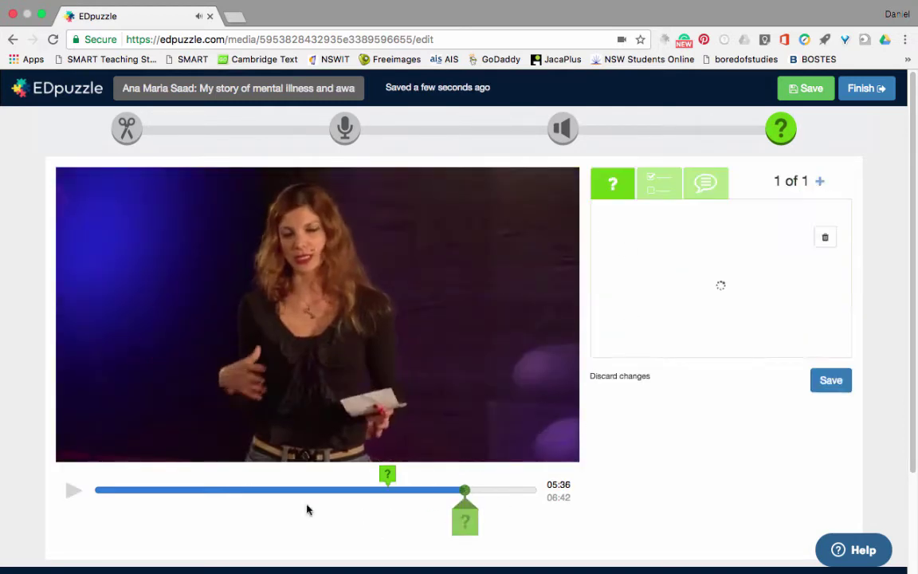
left_click(706, 183)
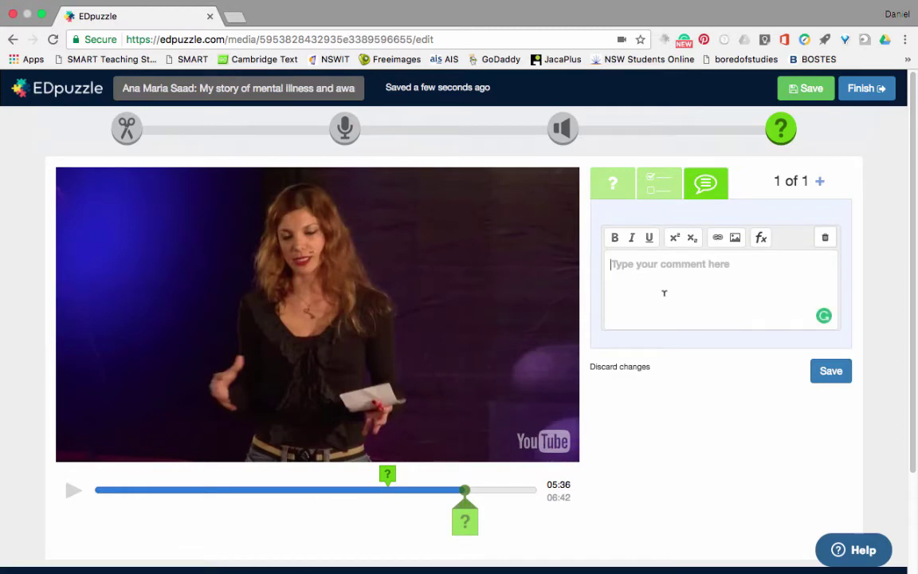
left_click(665, 292)
type("pay special attention to wh")
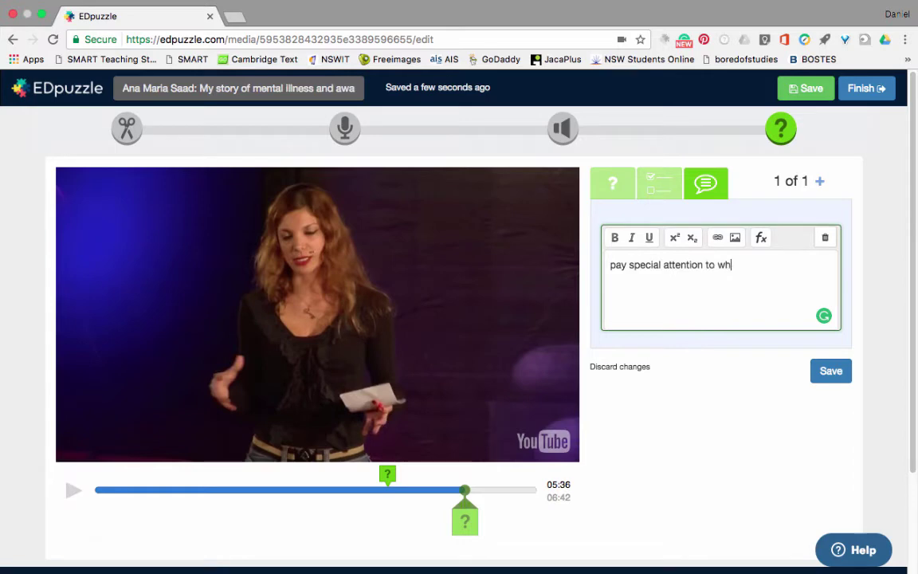
type("at she is about to say.")
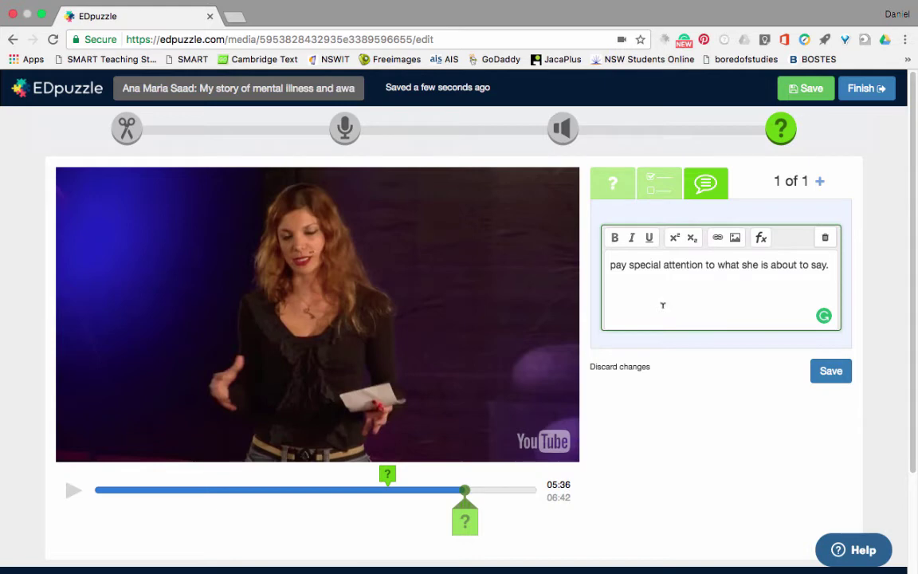
left_click(831, 371)
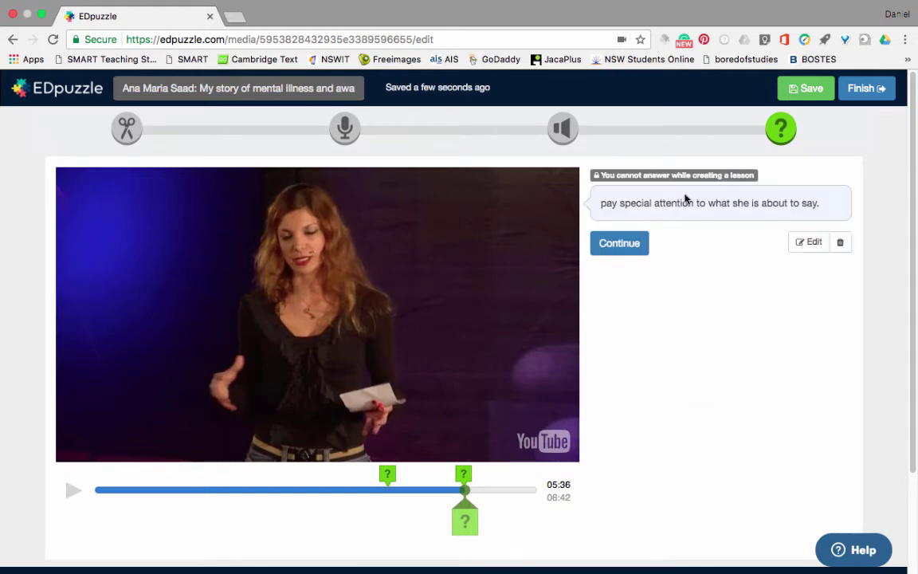
Step: Finish editing and review the lesson's options for sharing with anyone, including link, embed code and e-mail, and close them
left_click(863, 90)
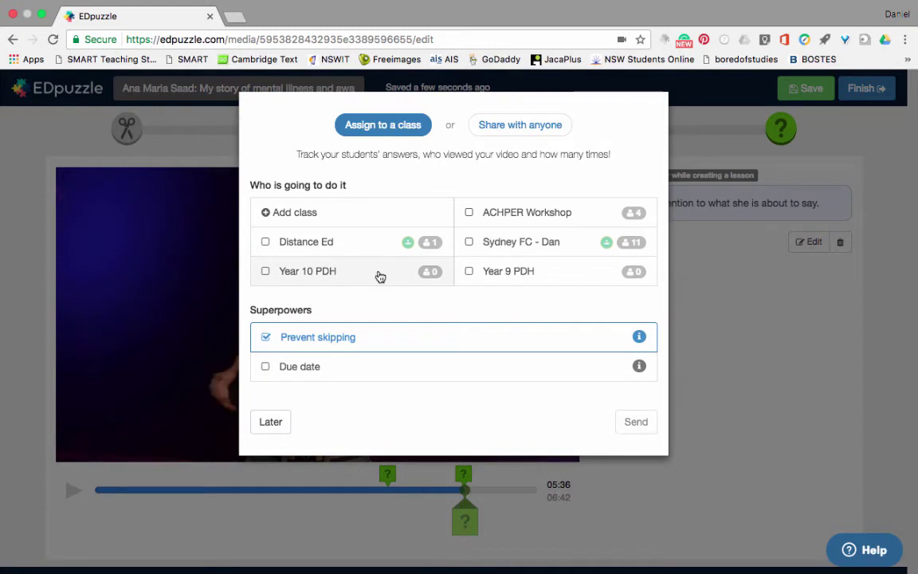
left_click(538, 133)
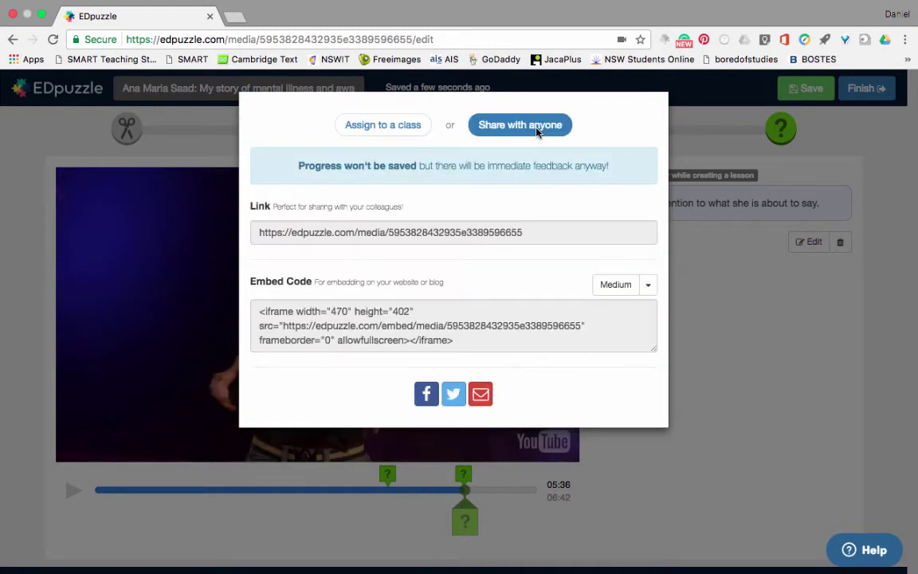
left_click_drag(538, 133, 483, 395)
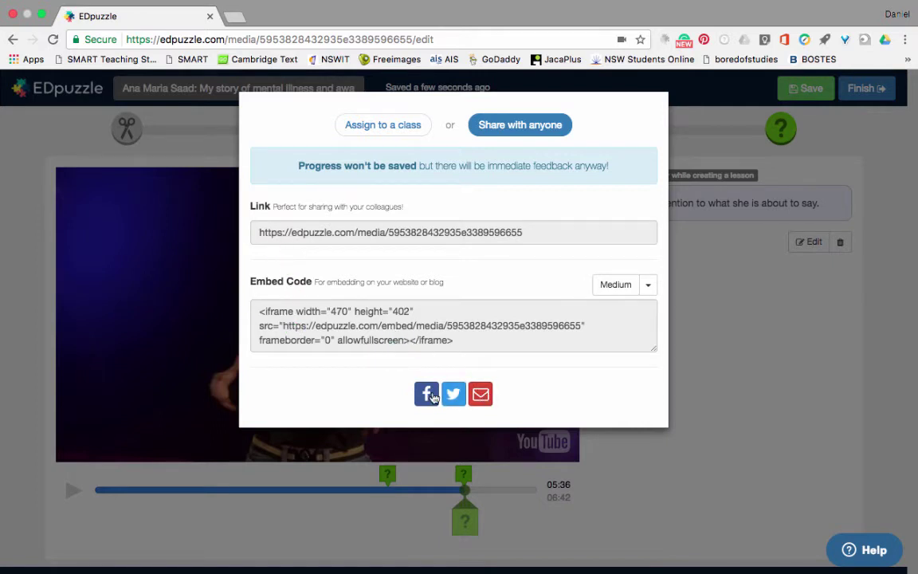
left_click_drag(436, 405, 408, 330)
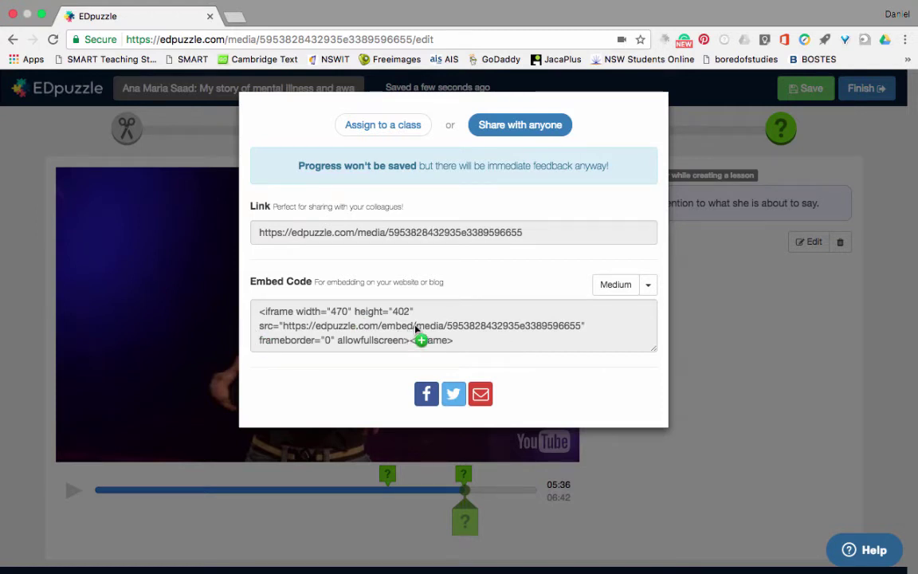
left_click_drag(415, 328, 559, 232)
left_click(553, 232)
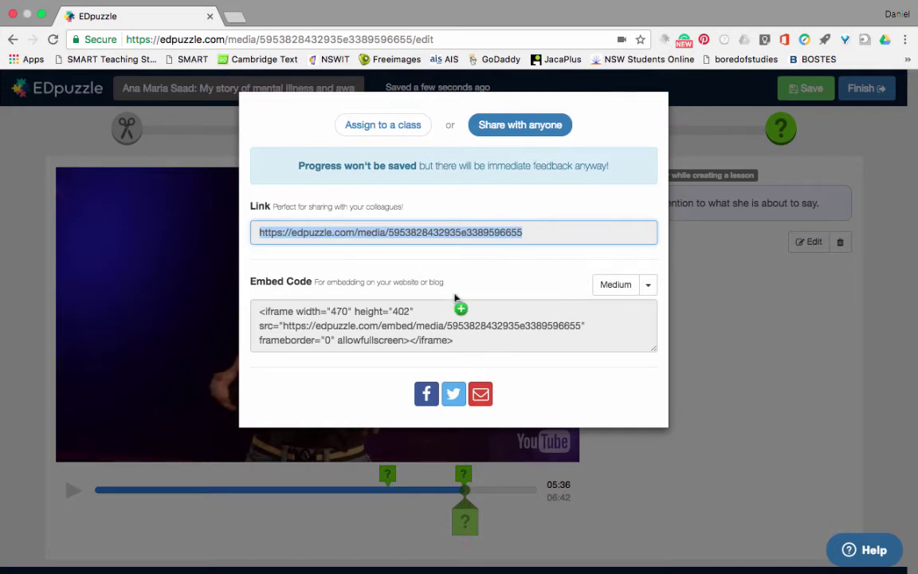
left_click(481, 394)
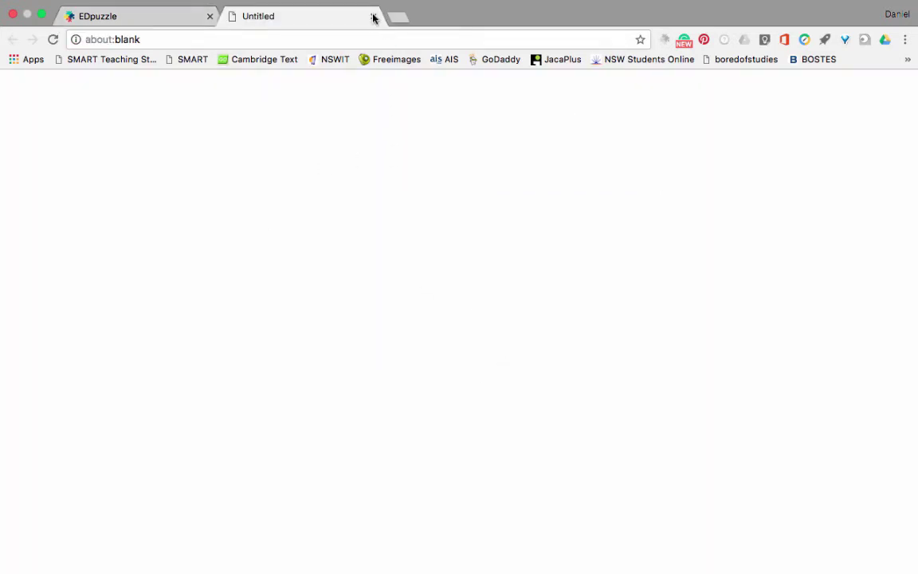
left_click(374, 17)
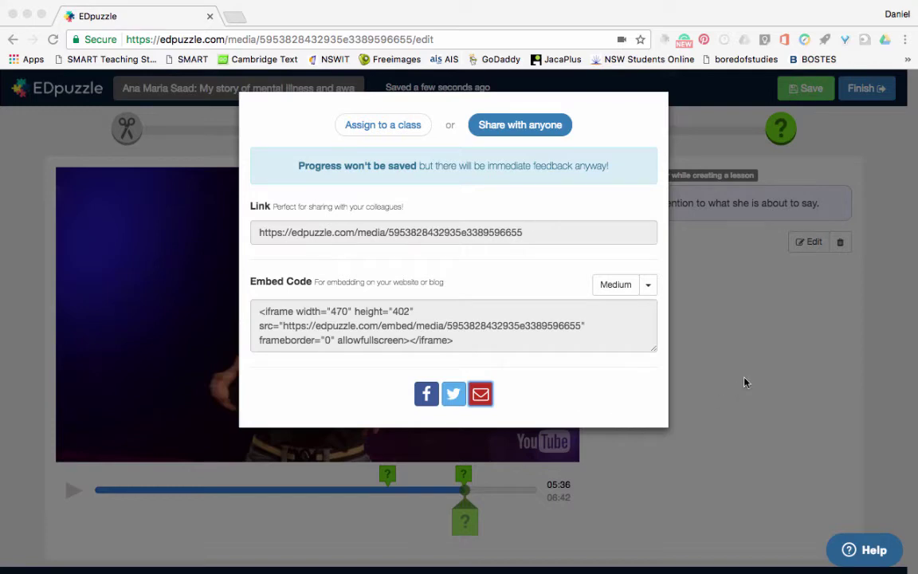
left_click(718, 151)
Step: Save the lesson and choose a new class named "staff" as the only class to receive it
left_click(819, 94)
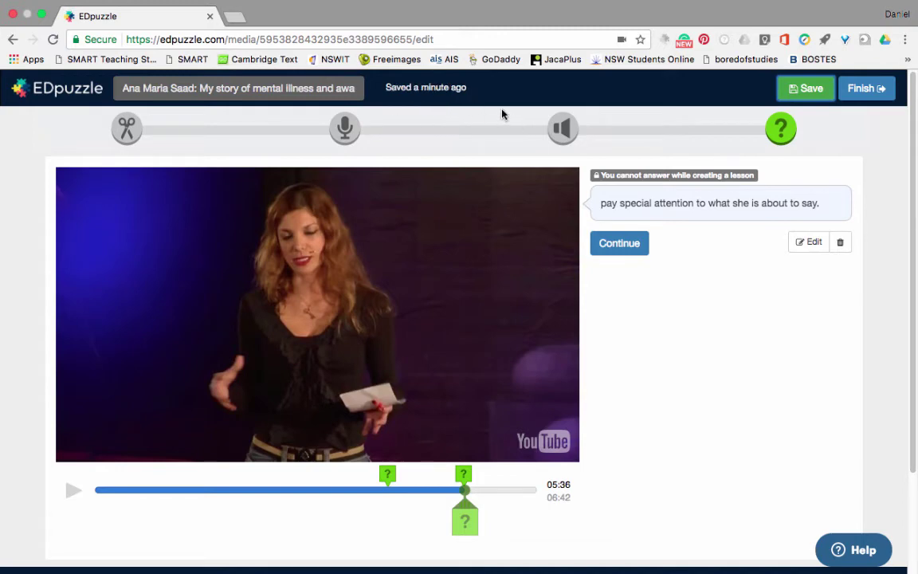
scroll(696, 320, "down", 1)
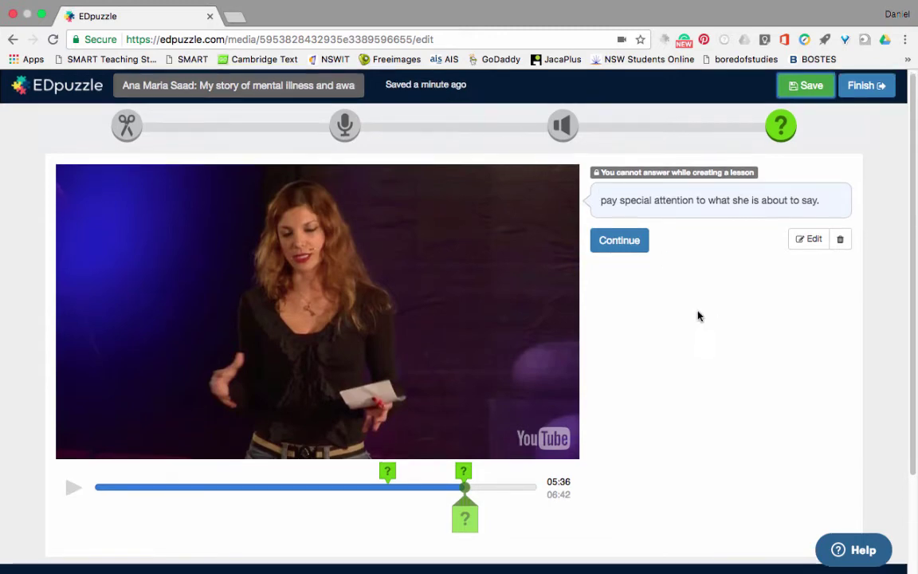
left_click(864, 86)
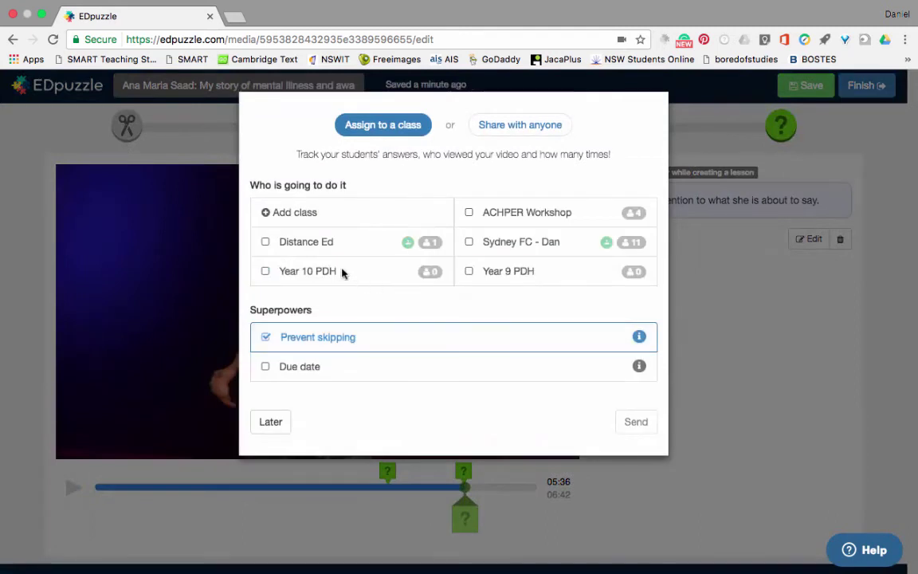
left_click(280, 271)
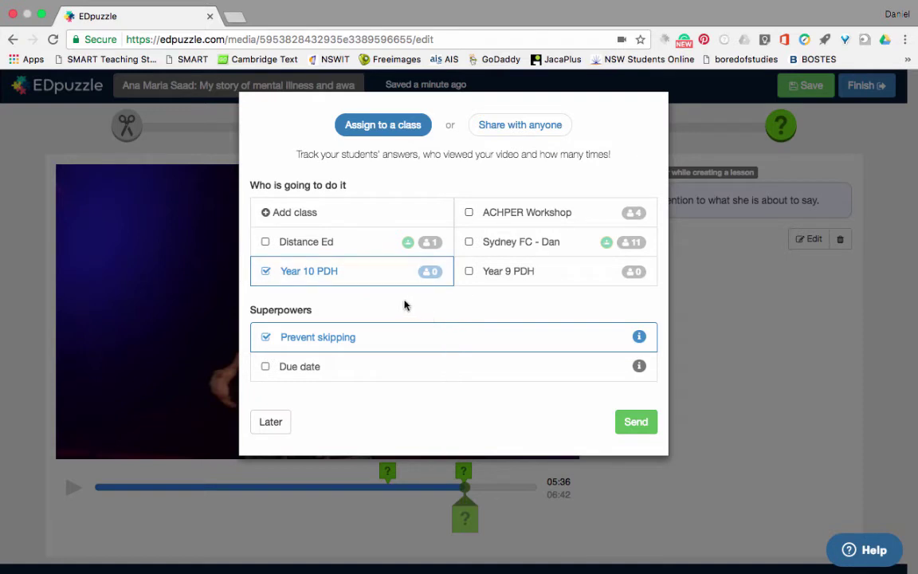
left_click(289, 214)
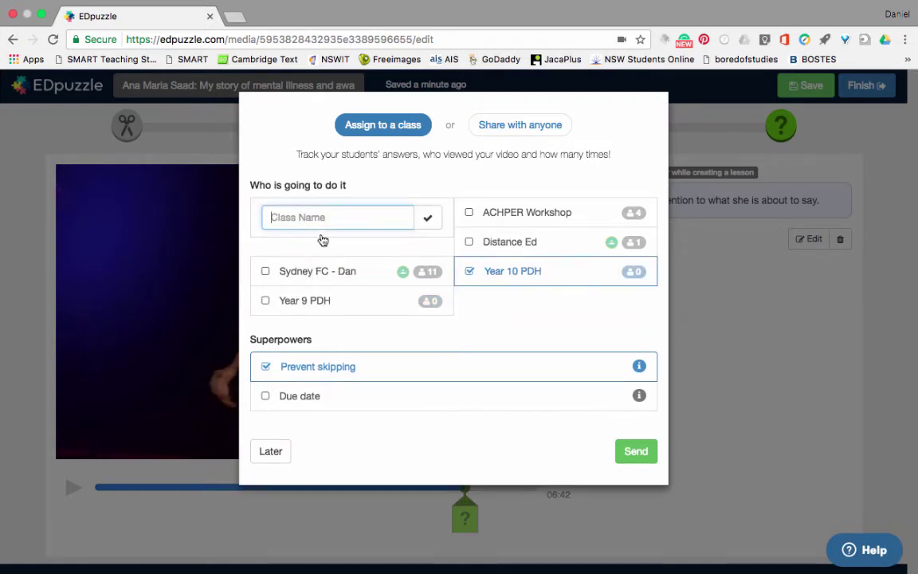
type("staff")
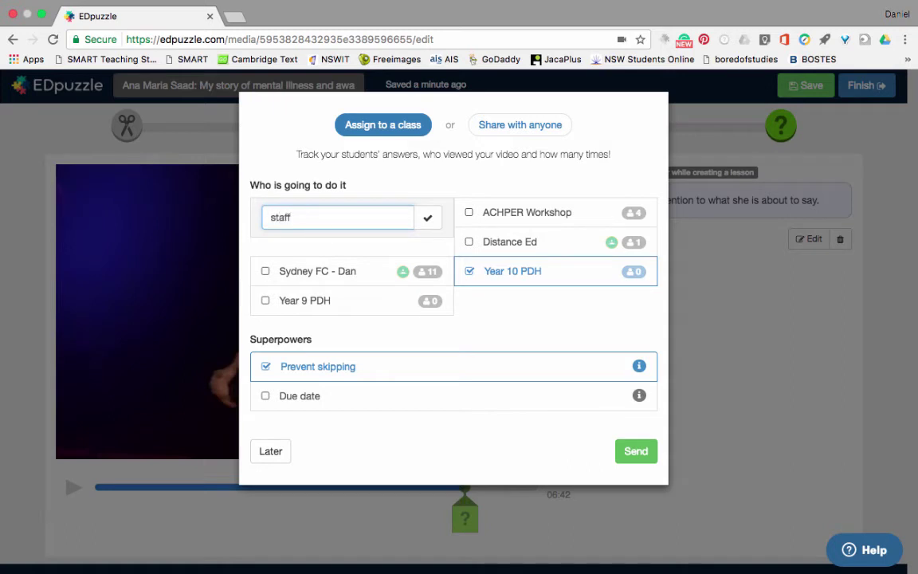
left_click(430, 220)
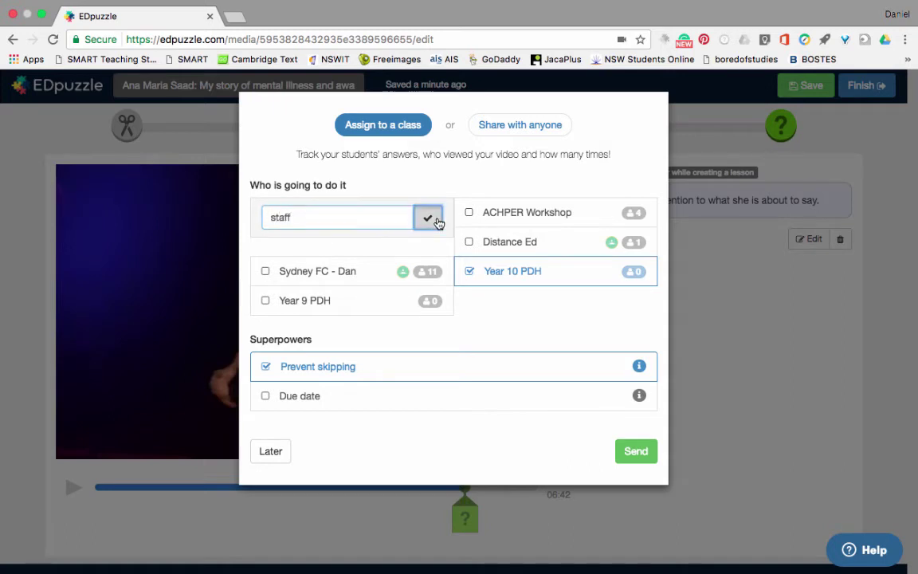
left_click(471, 272)
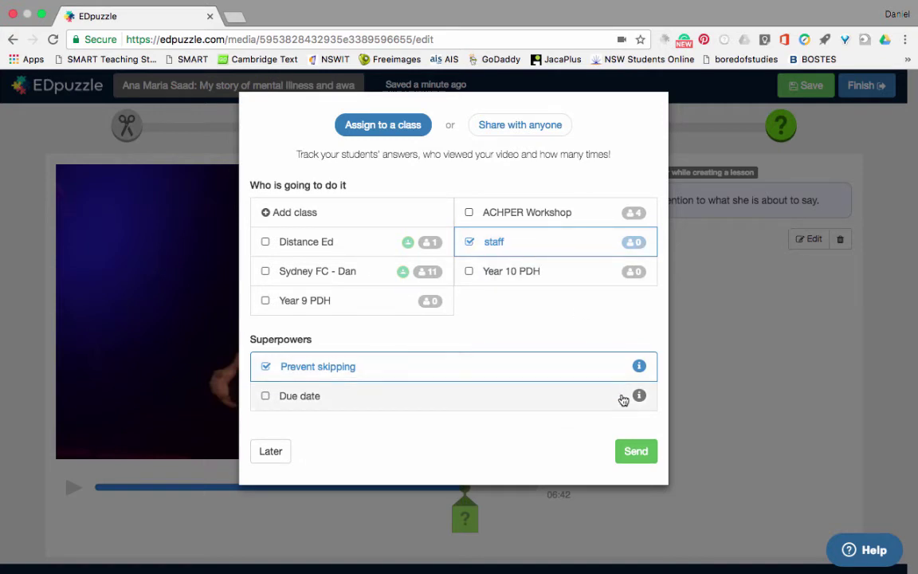
Step: Set the assignment's due date to Fri Jul 07, 2017 and send it to the staff class
left_click(275, 398)
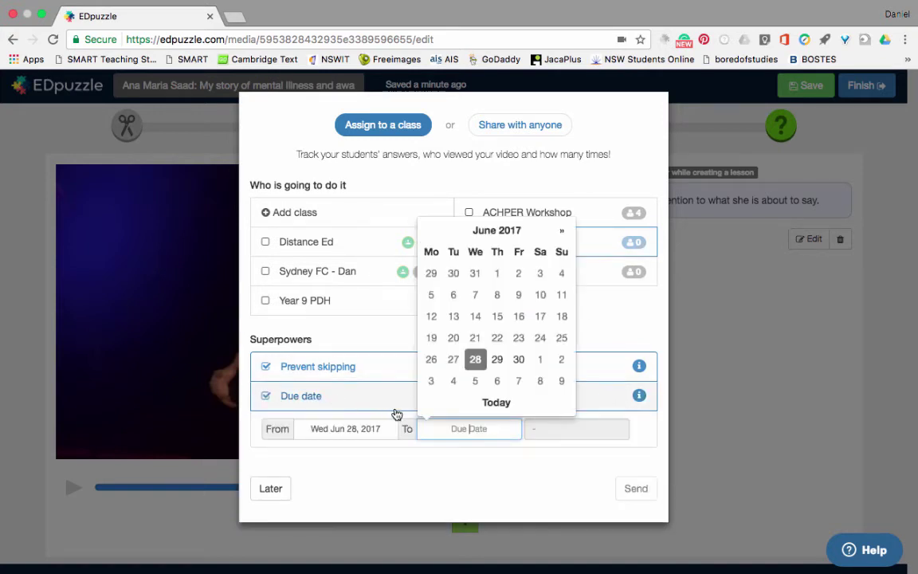
left_click(520, 383)
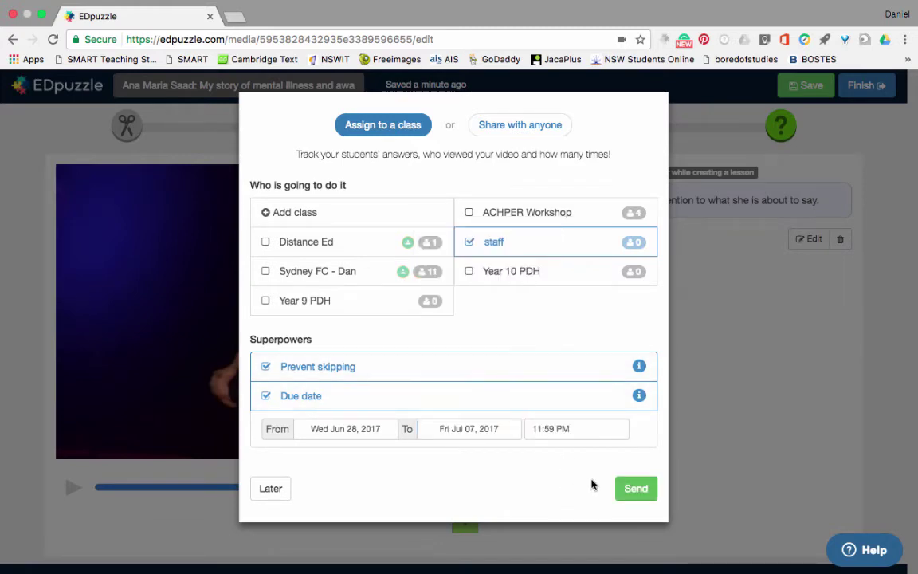
left_click(636, 489)
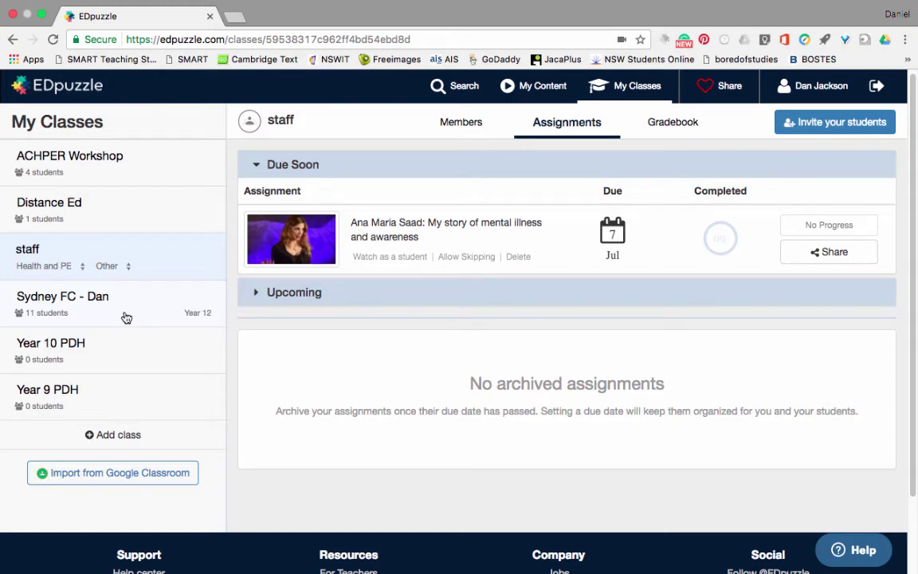
Step: Examine the students' watched status, grades and turn-in dates for the Sydney FC class's Measuring health status assignment
left_click(150, 297)
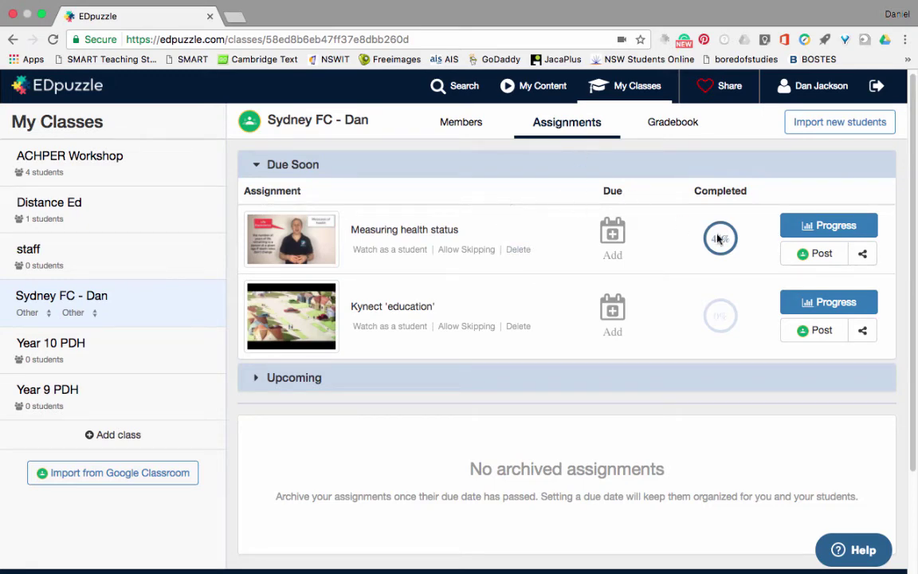
left_click(820, 226)
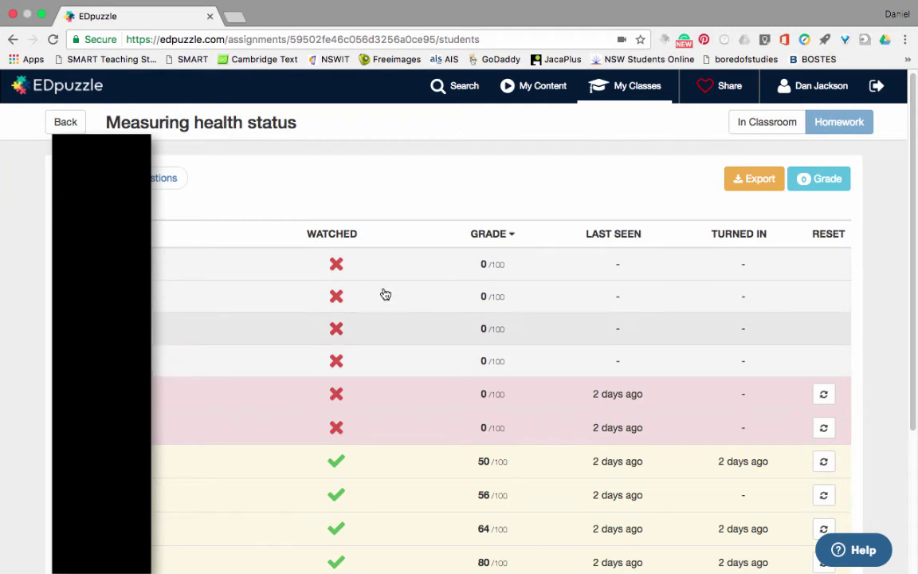
scroll(389, 284, "down", 3)
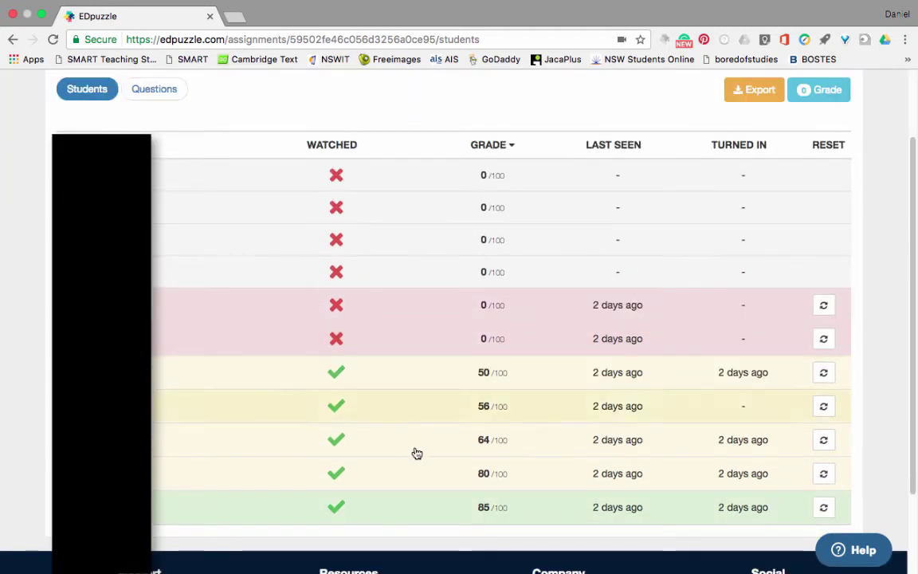
scroll(416, 451, "down", 1)
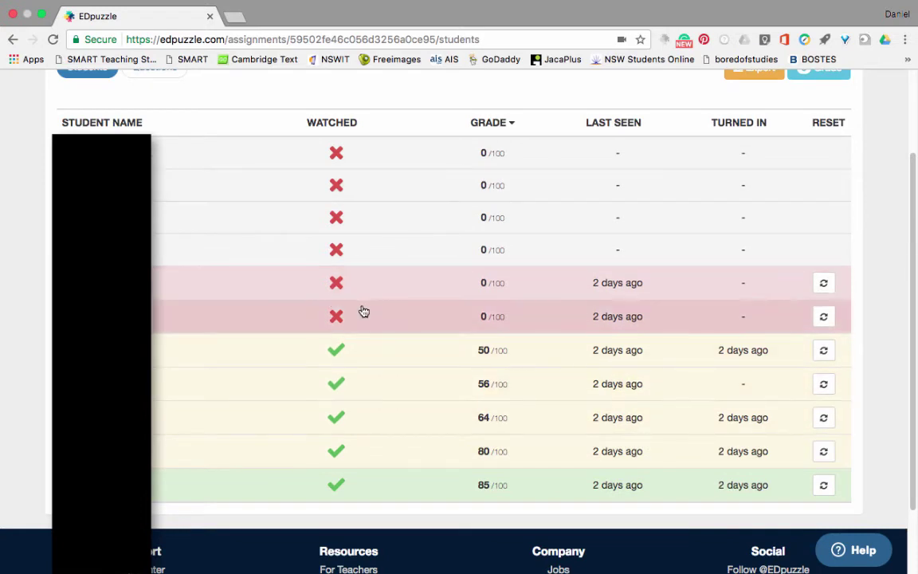
scroll(374, 300, "up", 1)
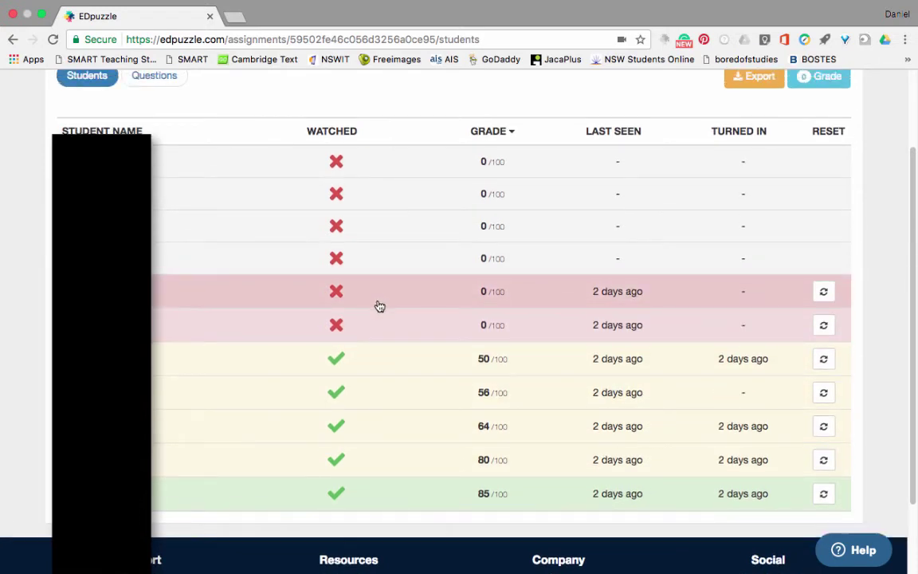
scroll(377, 305, "up", 2)
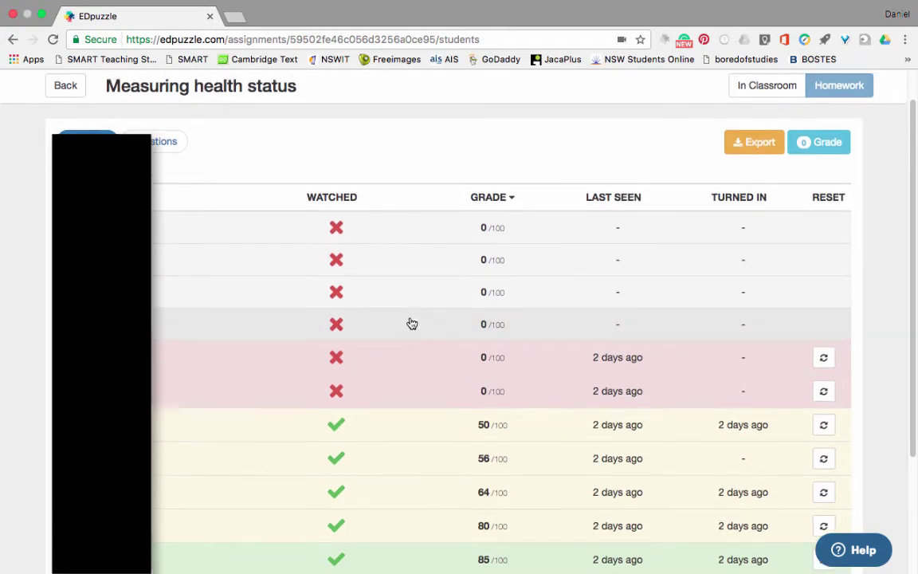
scroll(408, 318, "down", 1)
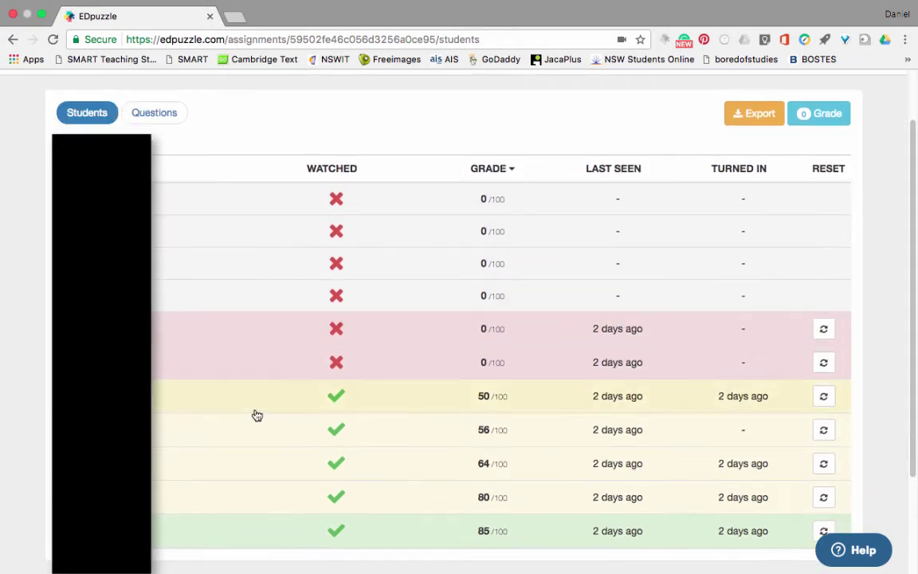
scroll(254, 416, "down", 2)
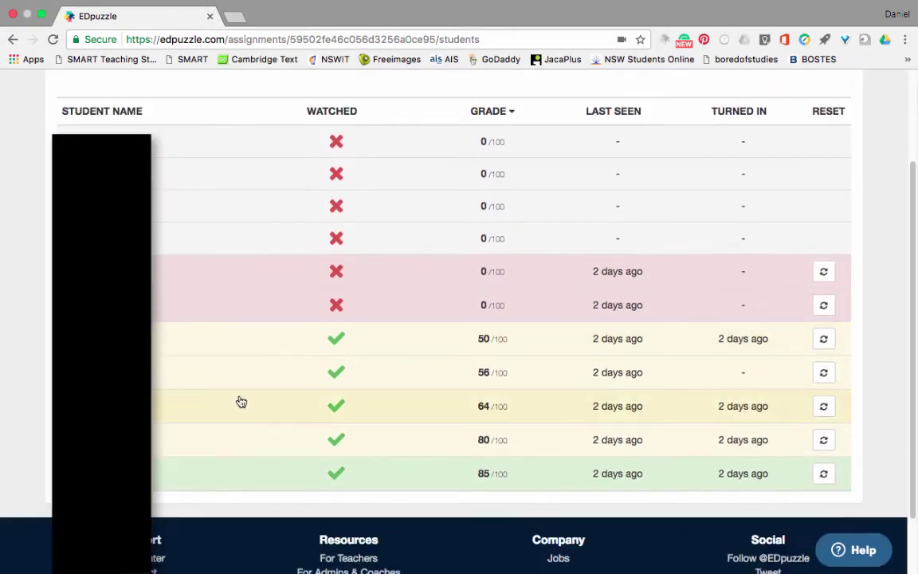
Step: Open the progress of the student graded 85/100 and examine their video views and answers from Quiz #1 to Quiz #9
left_click(278, 476)
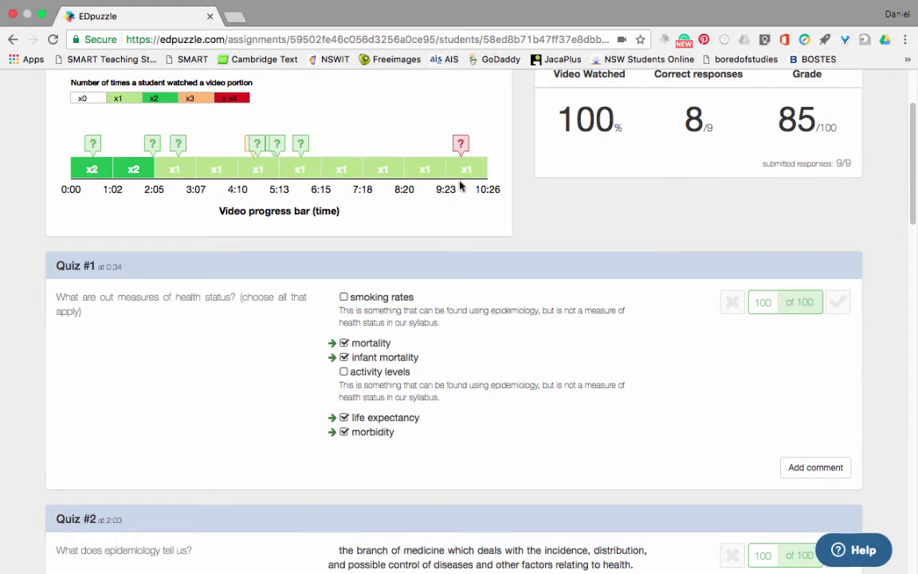
scroll(420, 283, "down", 1)
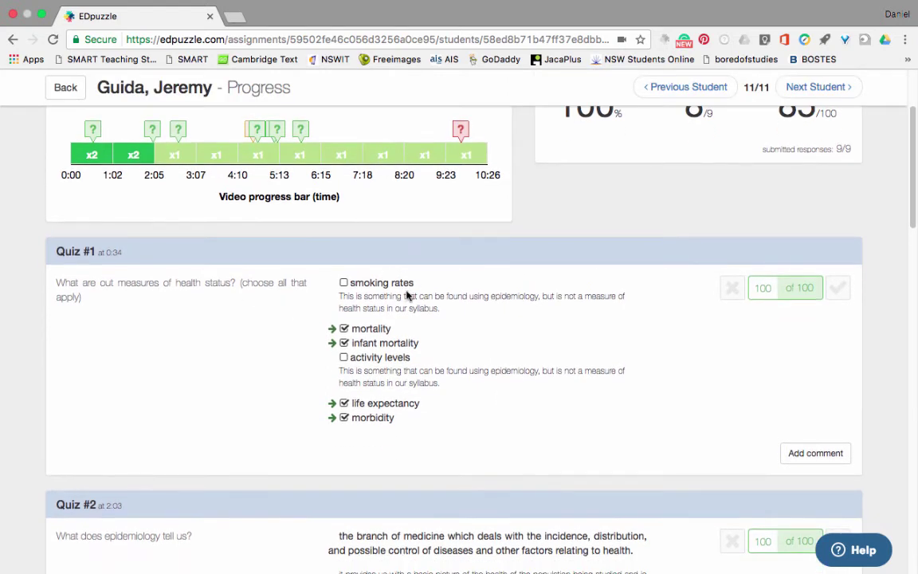
scroll(409, 295, "down", 1)
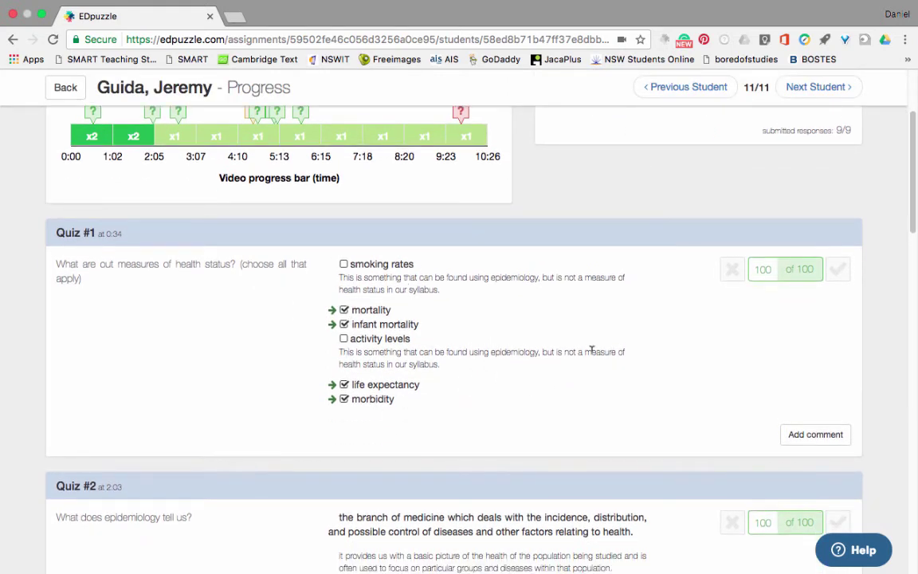
scroll(591, 350, "down", 5)
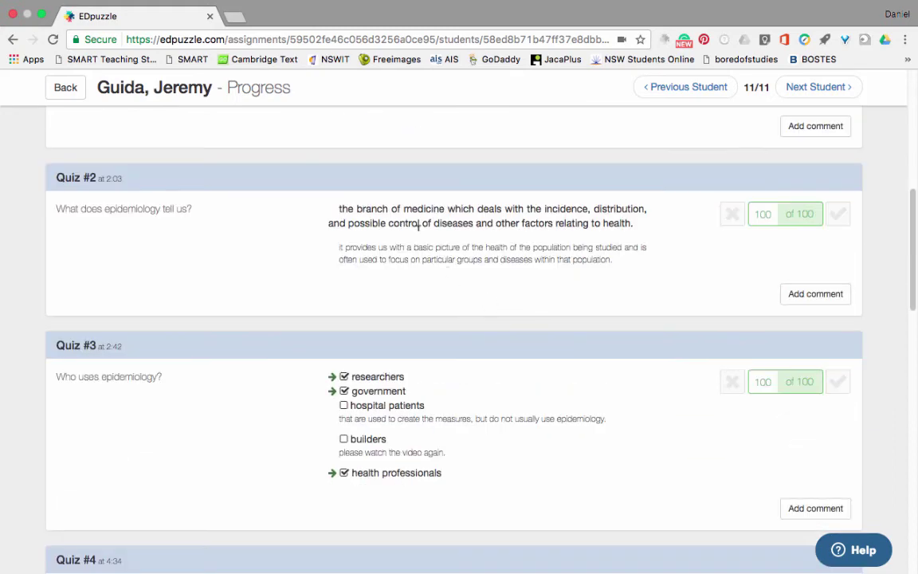
scroll(418, 226, "up", 1)
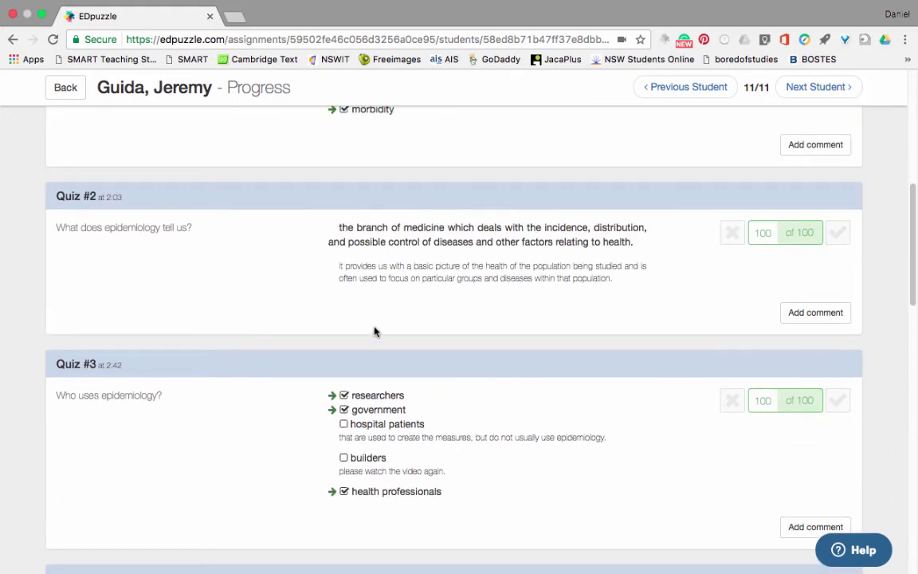
scroll(374, 327, "down", 2)
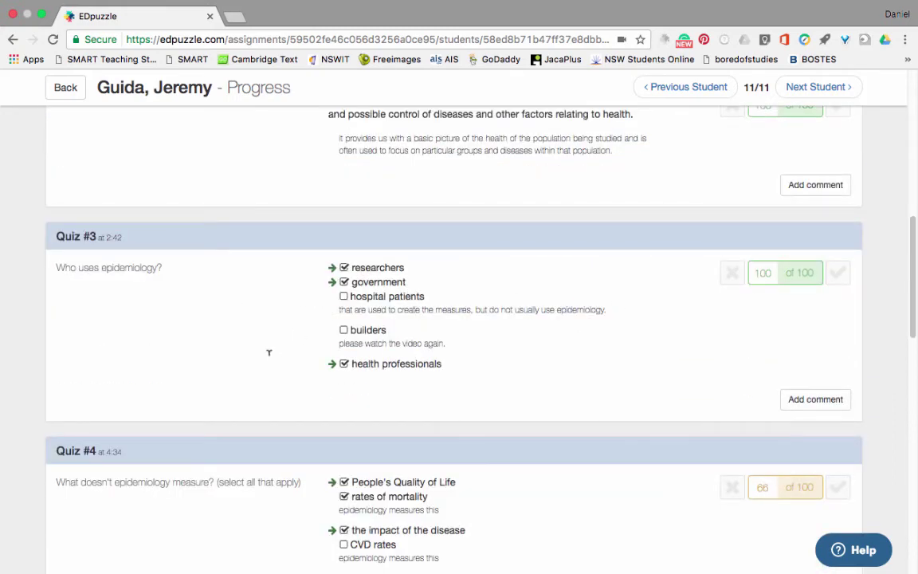
scroll(514, 351, "down", 4)
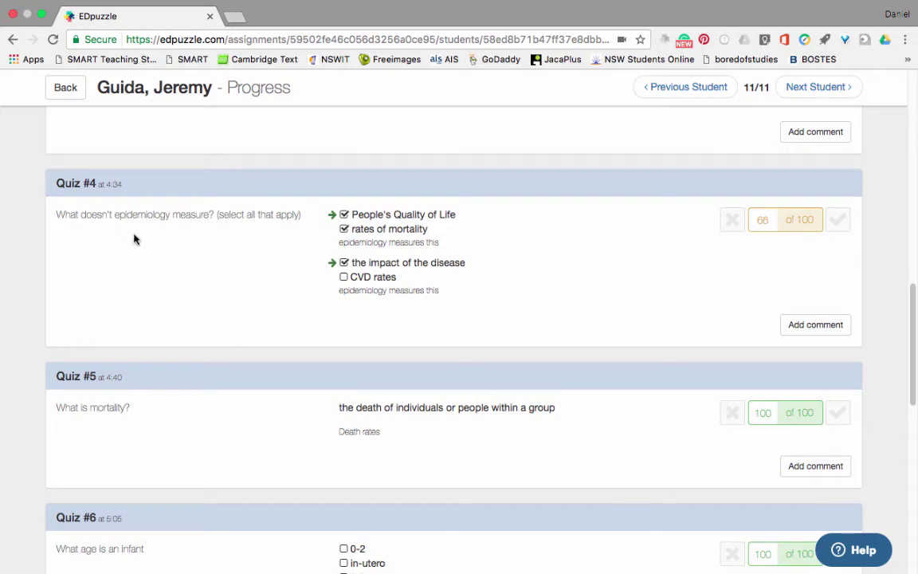
scroll(399, 243, "down", 2)
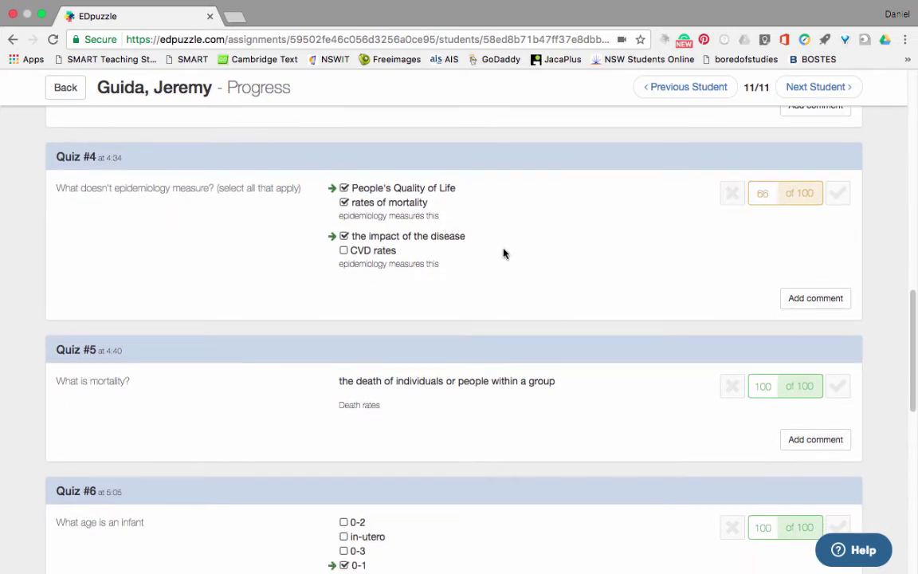
scroll(492, 252, "down", 2)
scroll(503, 279, "down", 1)
scroll(446, 303, "down", 3)
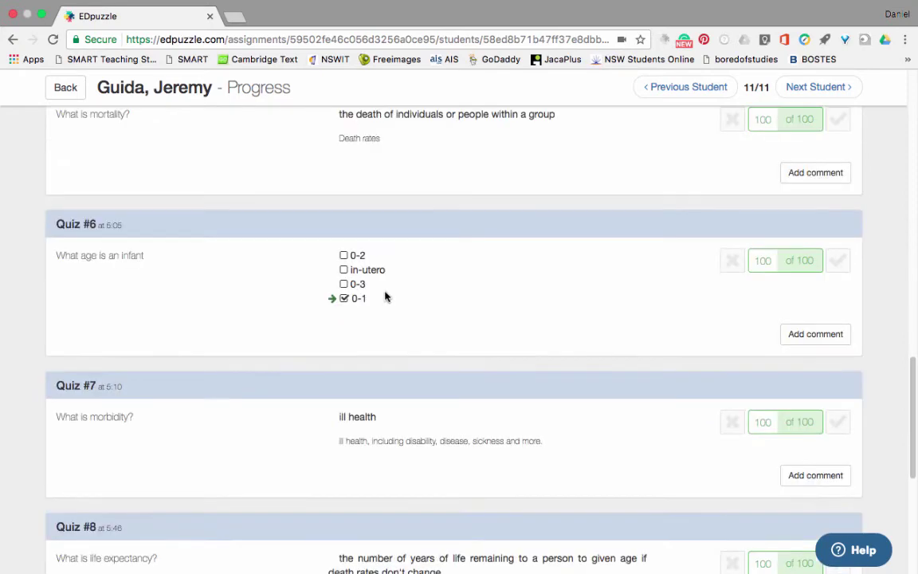
scroll(399, 309, "down", 5)
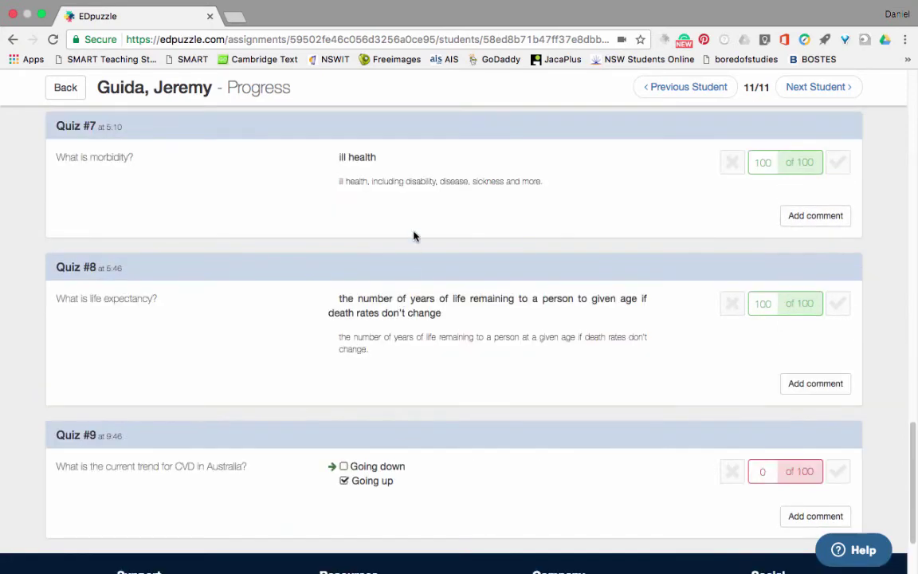
scroll(423, 249, "down", 2)
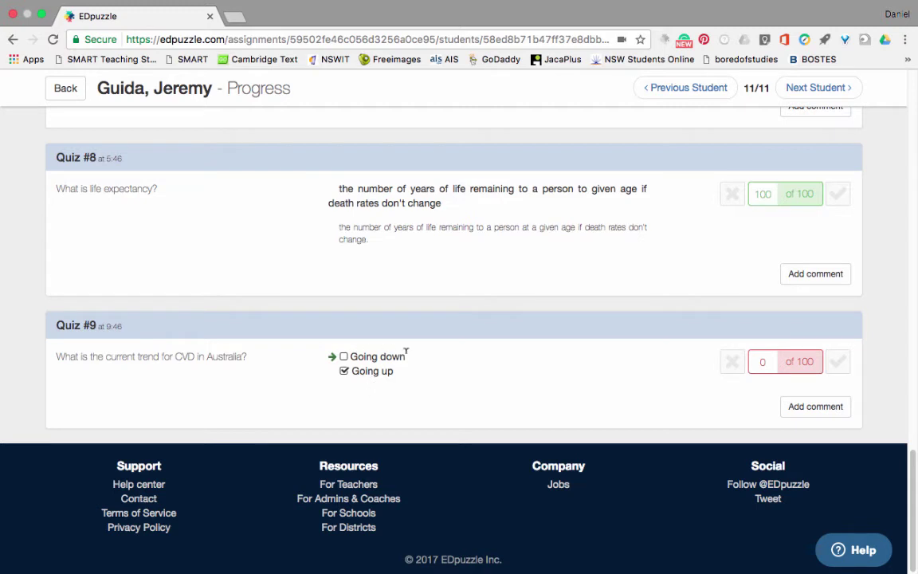
Step: Send the student the comment "please pay attention to the graph on CVD and watch this last bit of the video again" on Quiz #9
left_click(816, 406)
left_click(493, 323)
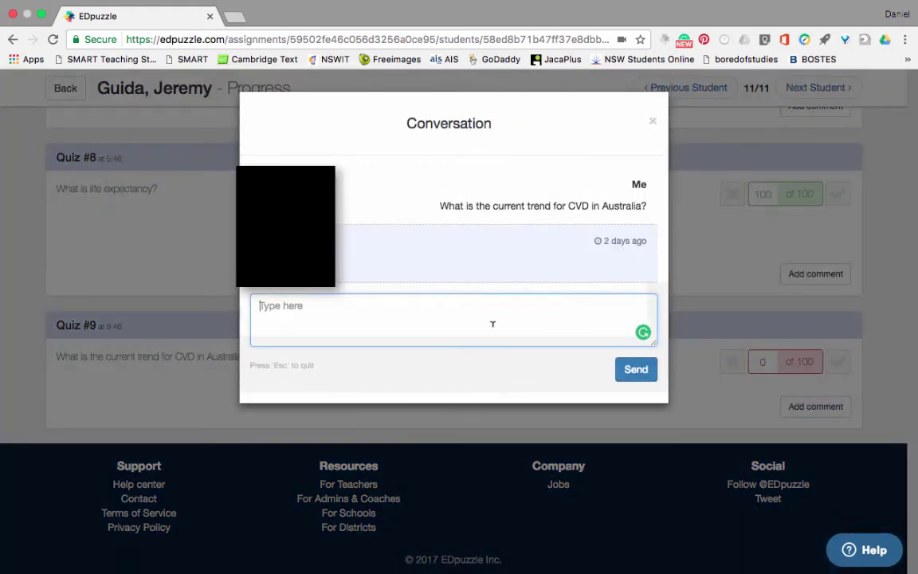
type("please ")
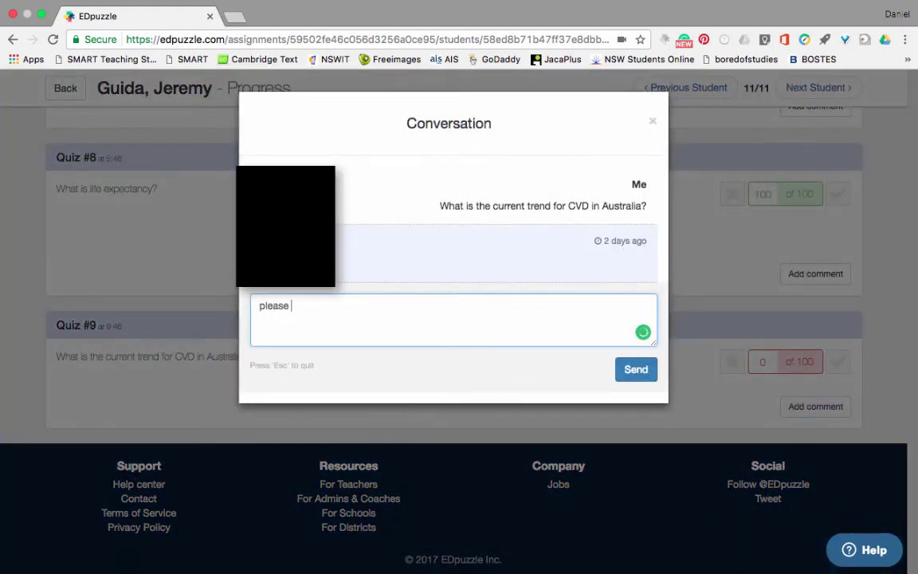
type("pay attention to the graph on ")
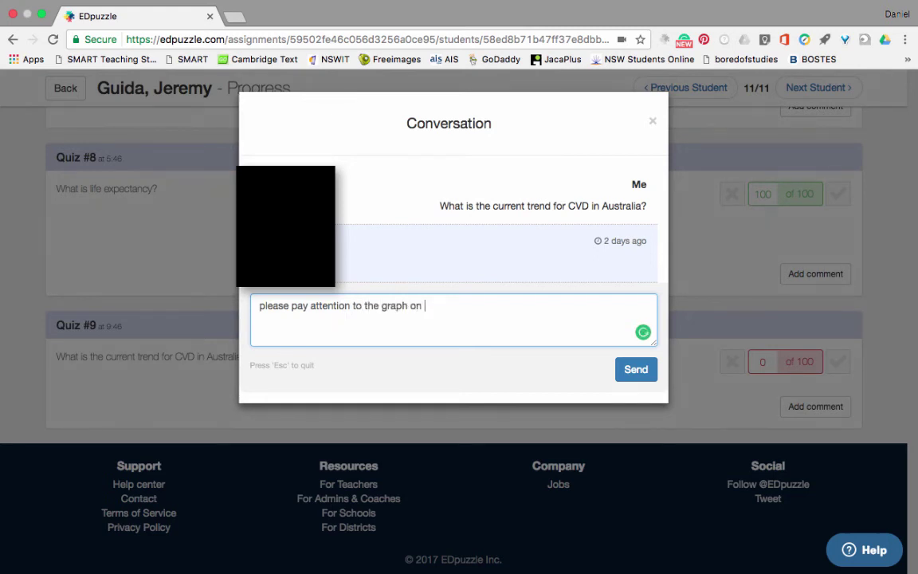
type("CVD and w")
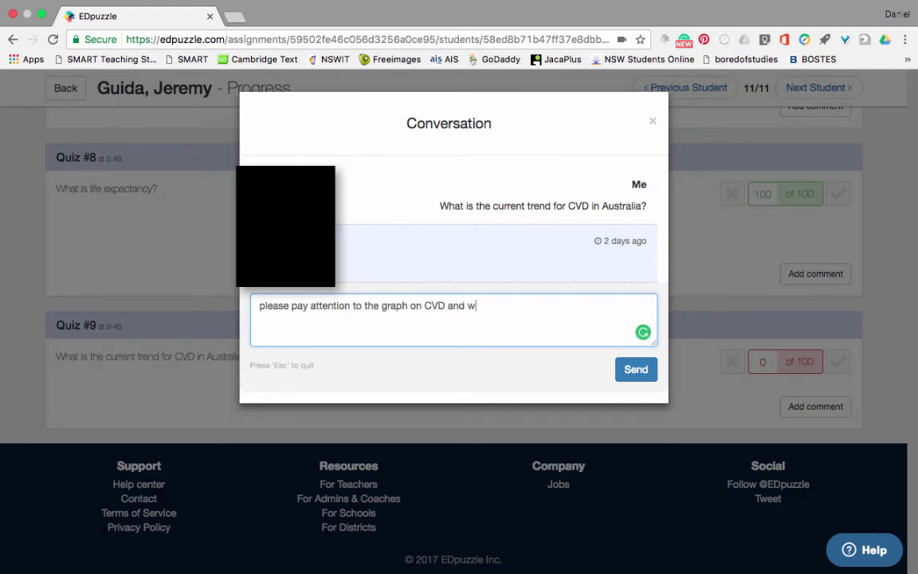
type("atch this last ")
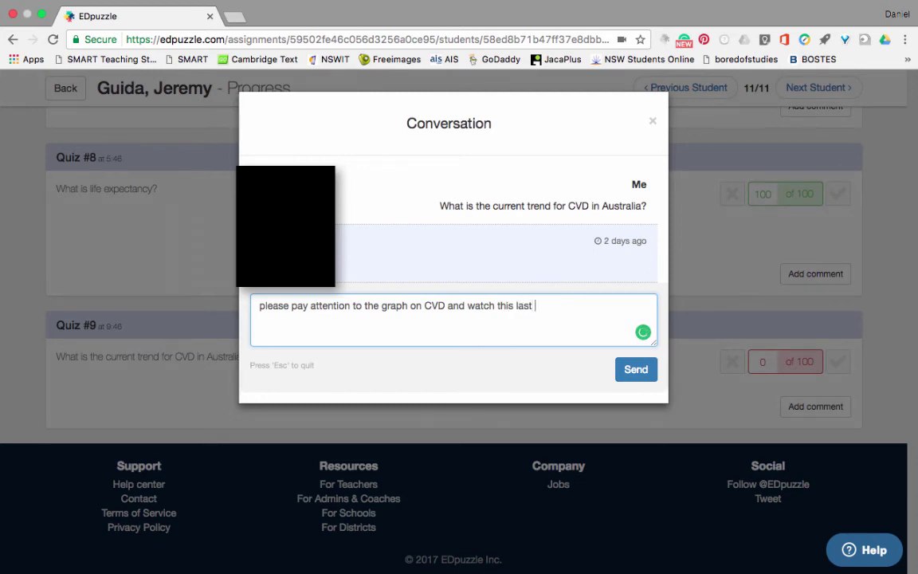
type("bit of the video again")
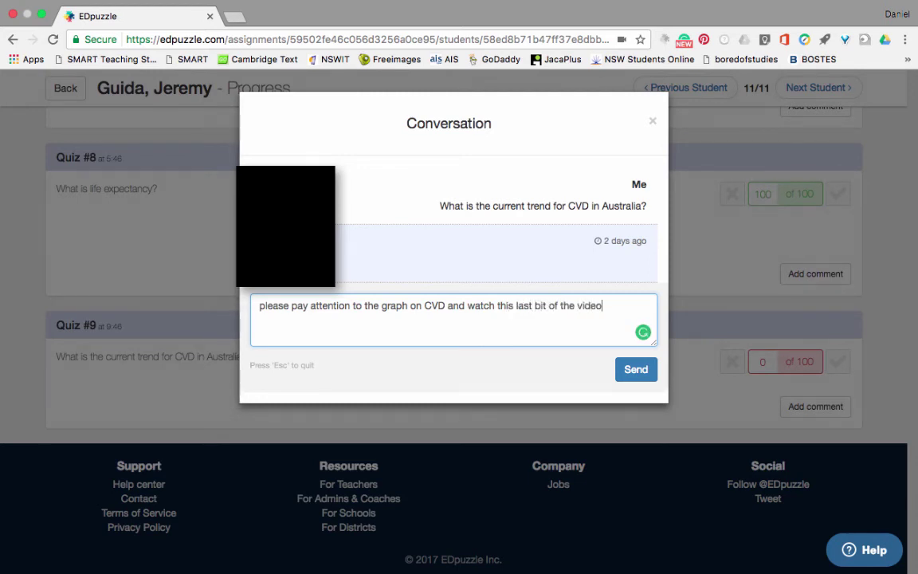
left_click(636, 371)
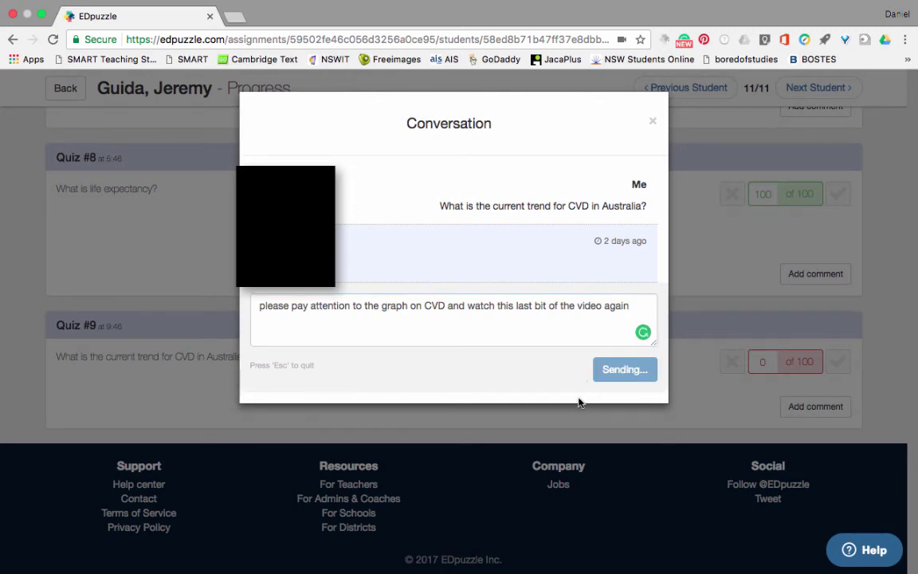
left_click(653, 121)
Step: Return to the Measuring health status assignment and examine how many students succeeded on each question
scroll(492, 285, "up", 15)
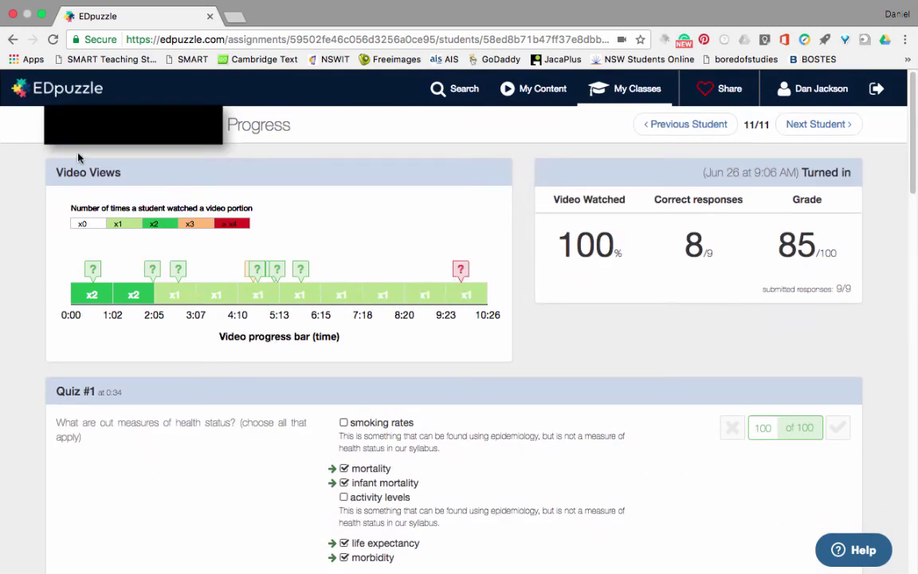
key("super+bracketleft")
scroll(252, 289, "down", 5)
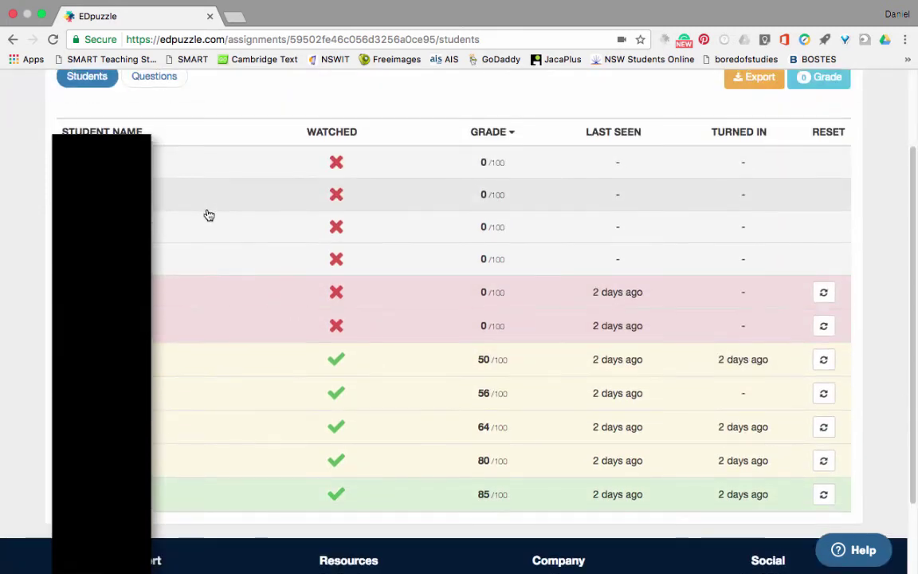
scroll(207, 213, "up", 1)
left_click(151, 98)
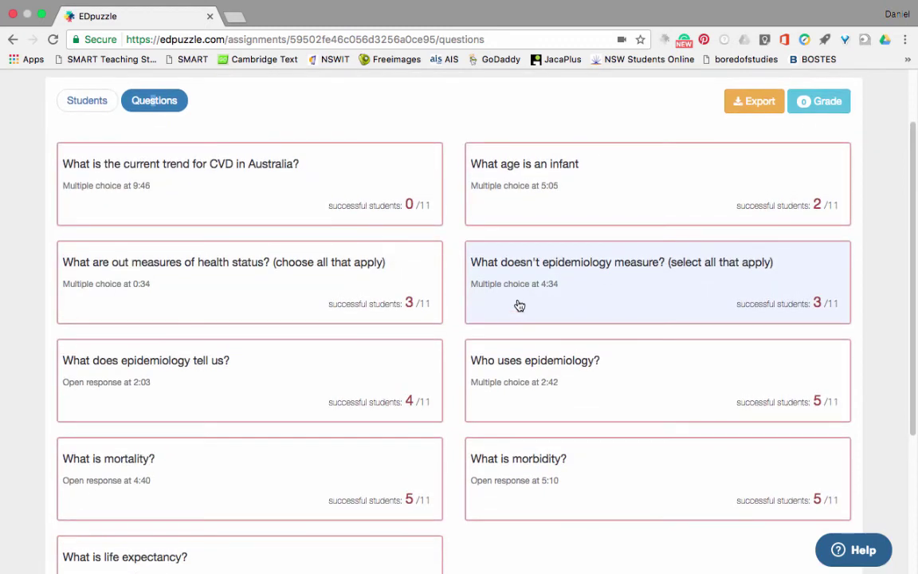
scroll(515, 301, "down", 1)
scroll(509, 298, "down", 5)
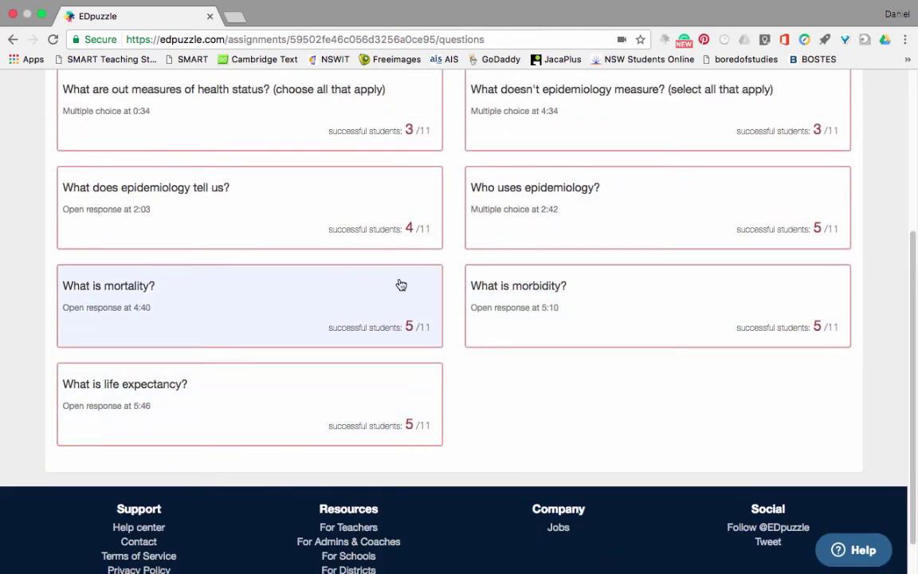
scroll(664, 291, "up", 2)
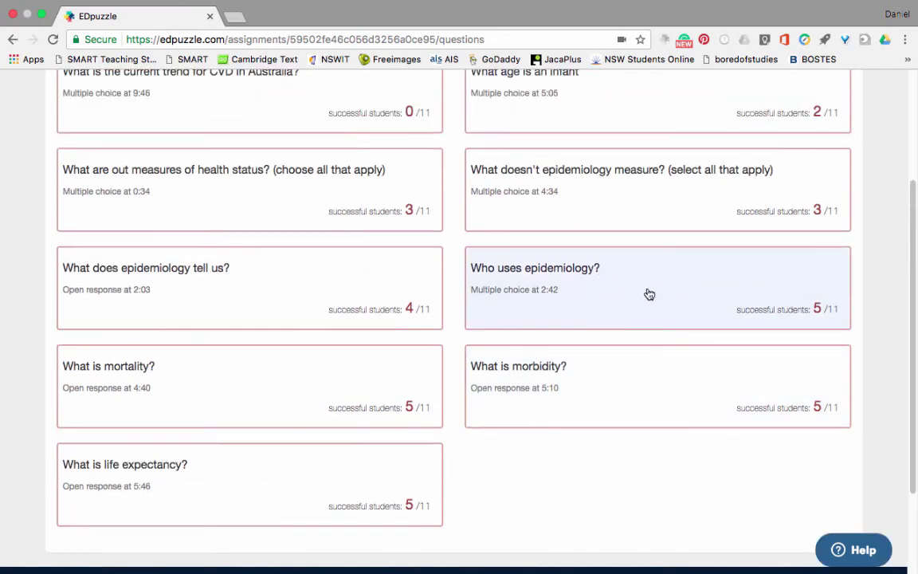
scroll(648, 296, "up", 1)
scroll(518, 312, "up", 1)
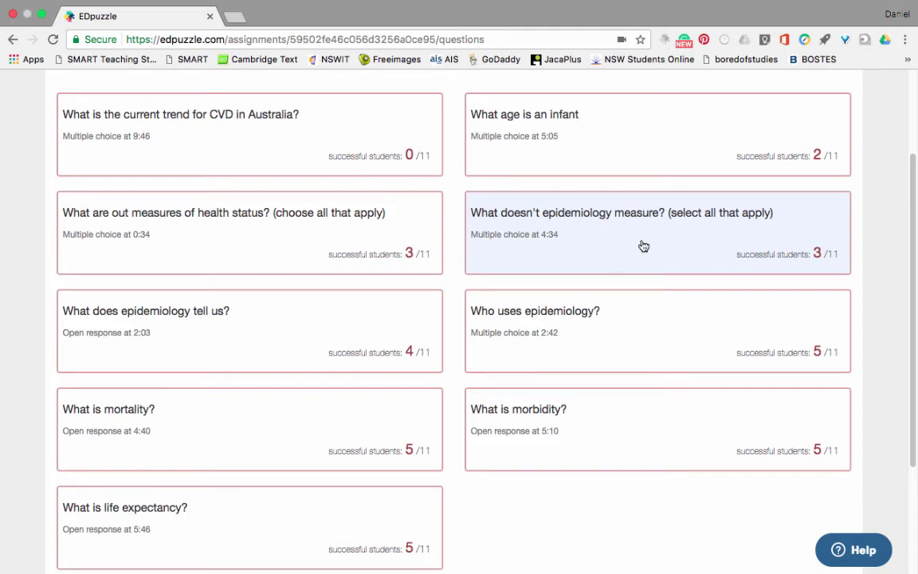
scroll(638, 243, "up", 2)
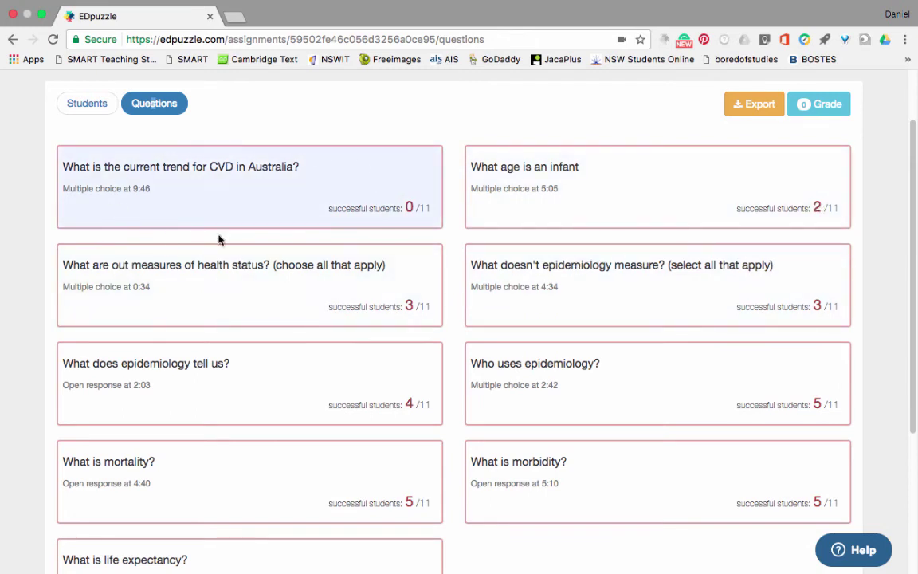
scroll(319, 239, "down", 1)
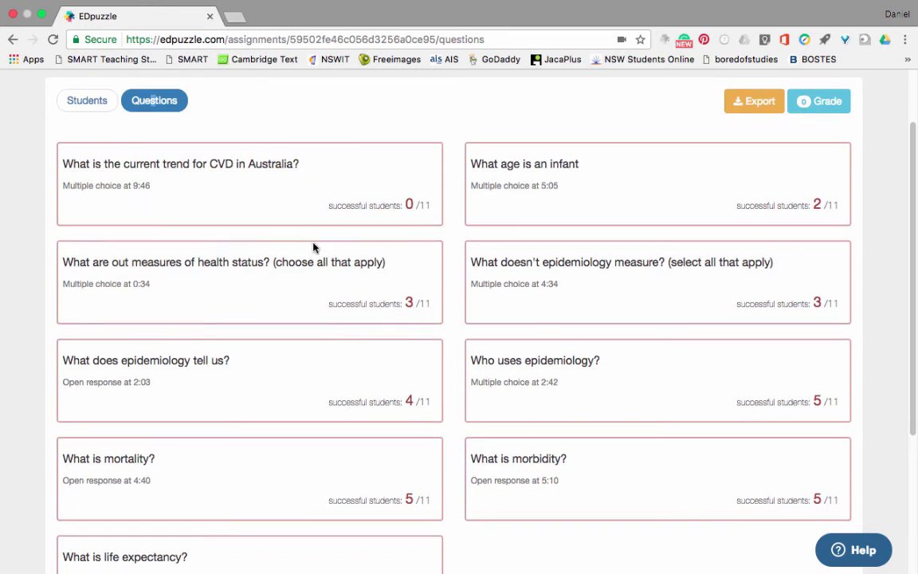
scroll(319, 216, "up", 2)
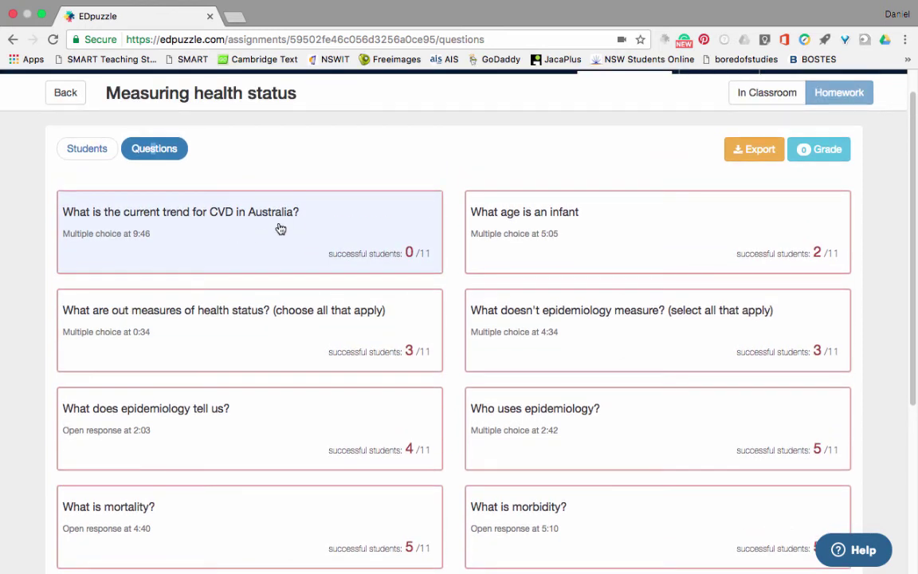
Step: Review the submissions and student responses for "What is the current trend for CVD in Australia?" and return to the question overview
left_click(281, 229)
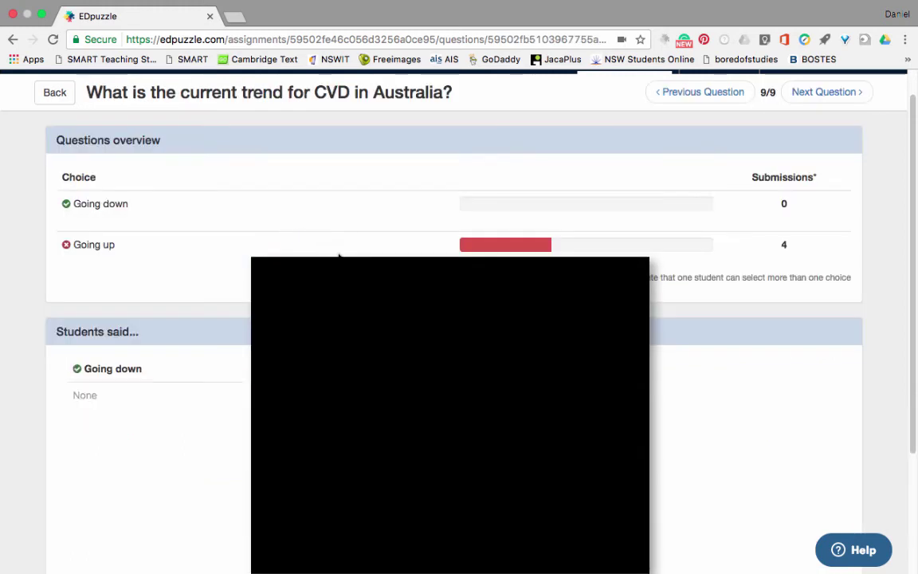
scroll(346, 255, "down", 2)
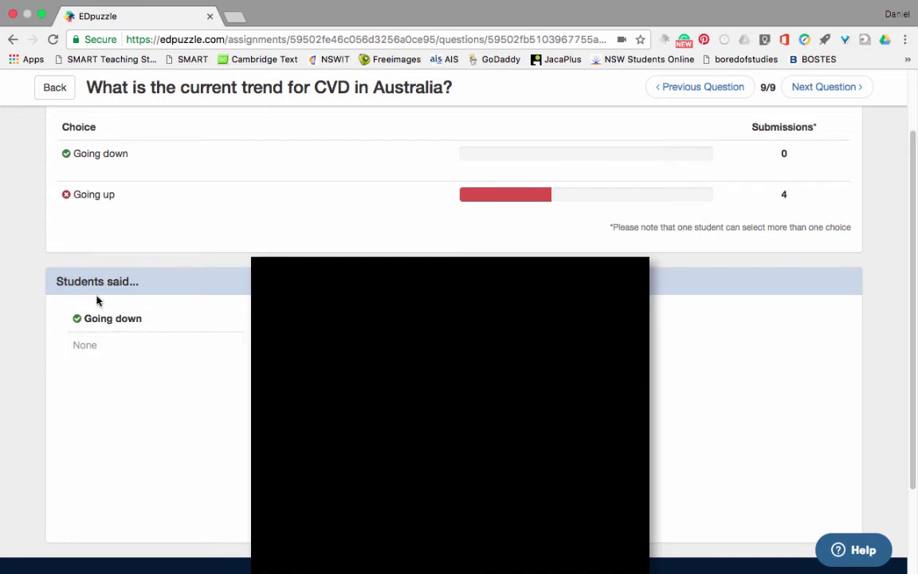
scroll(108, 330, "down", 1)
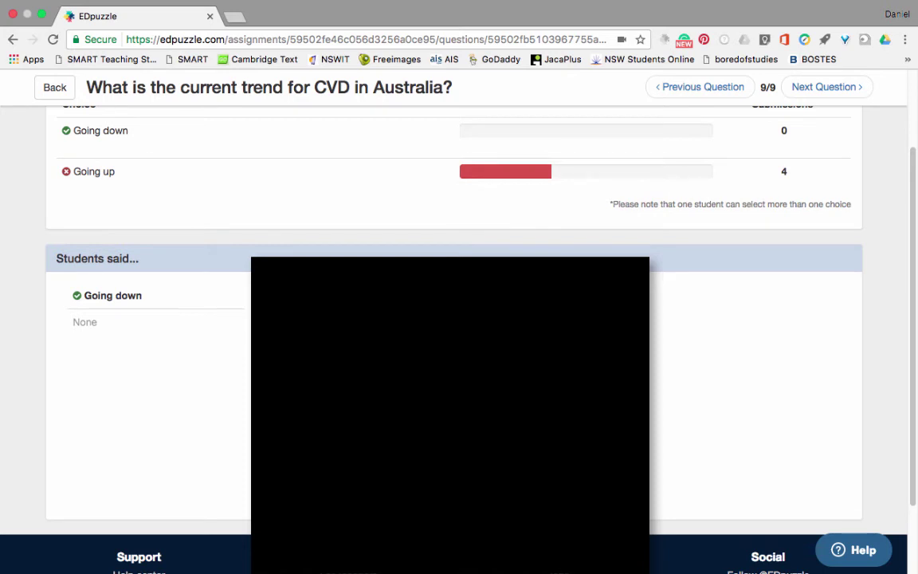
scroll(335, 248, "down", 2)
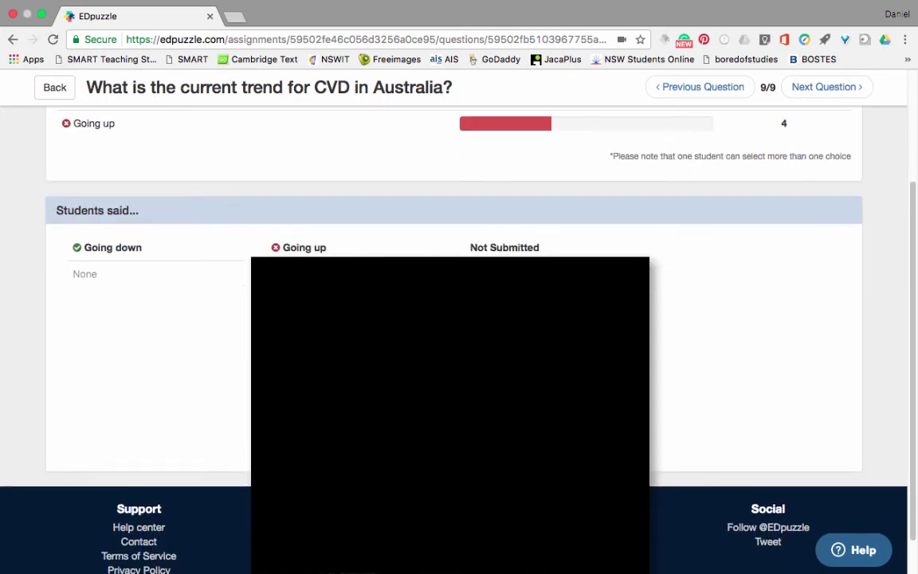
scroll(334, 247, "up", 5)
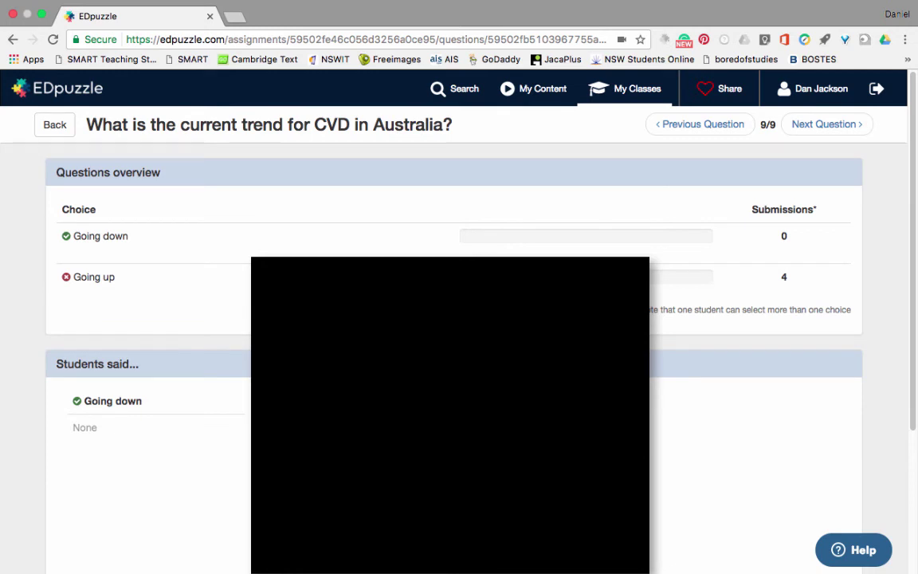
left_click(53, 128)
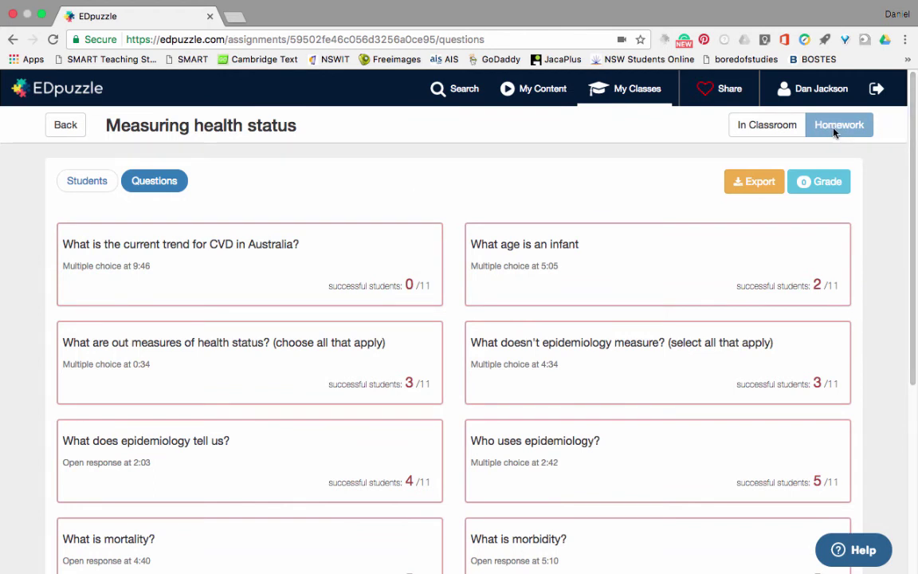
Step: Switch the assignment to the In Classroom view and show the students' watched and response progress
left_click(749, 125)
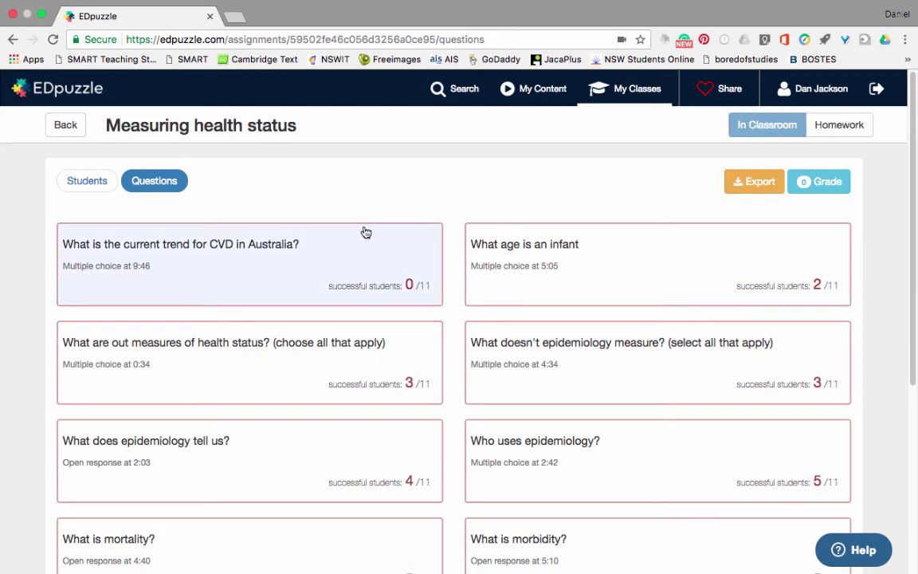
left_click(78, 181)
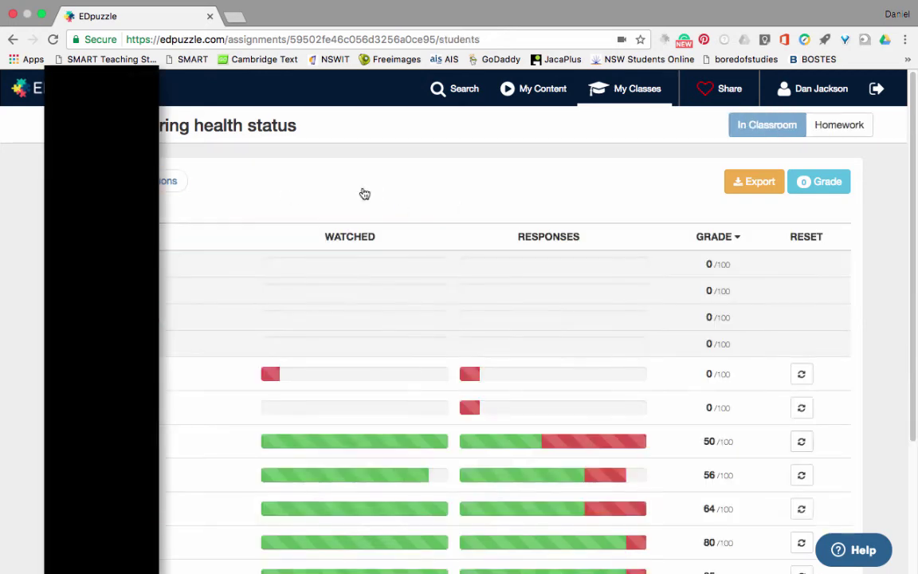
Step: Review the class's watched and response progress, open the record of the student who watched only 10% of the video, and examine their Quiz #1 answers
scroll(435, 189, "down", 5)
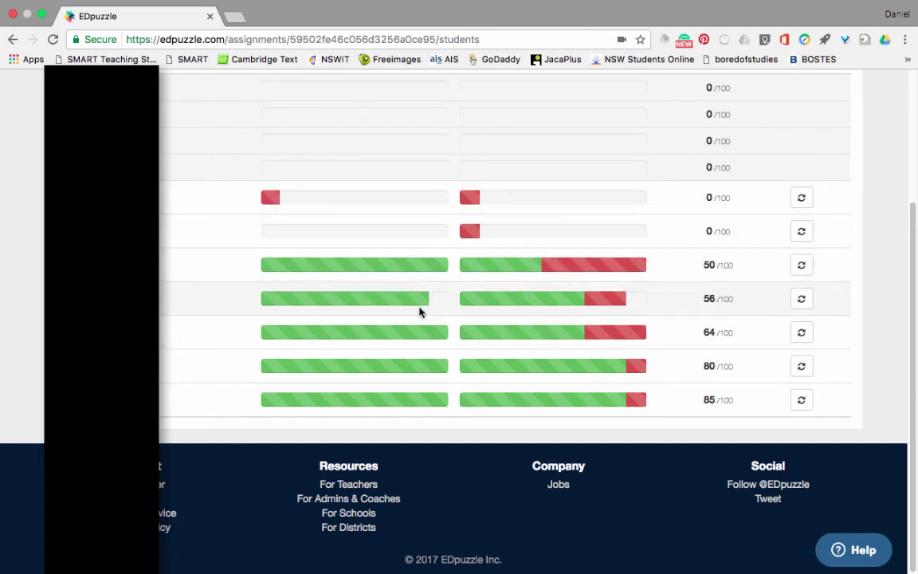
scroll(585, 246, "up", 3)
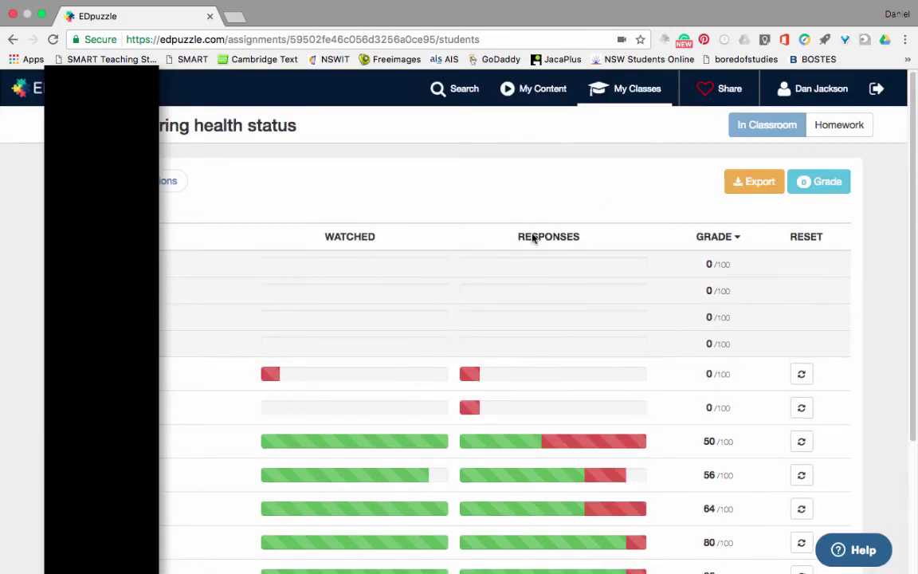
scroll(541, 271, "down", 2)
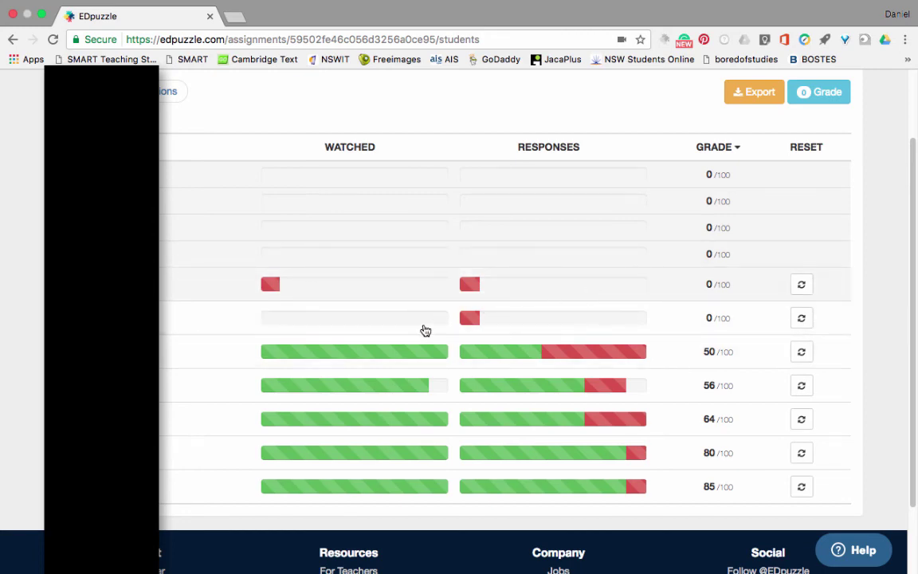
left_click(483, 292)
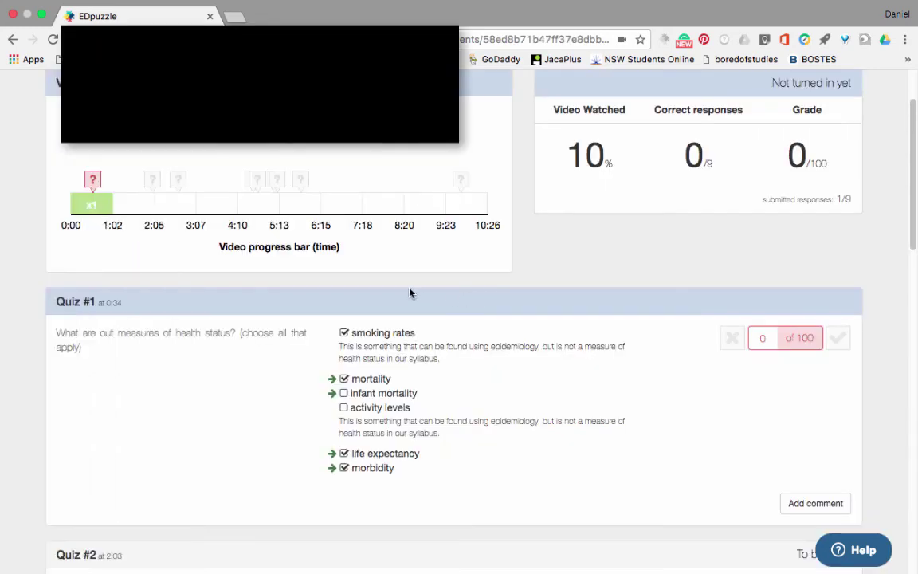
scroll(313, 354, "down", 2)
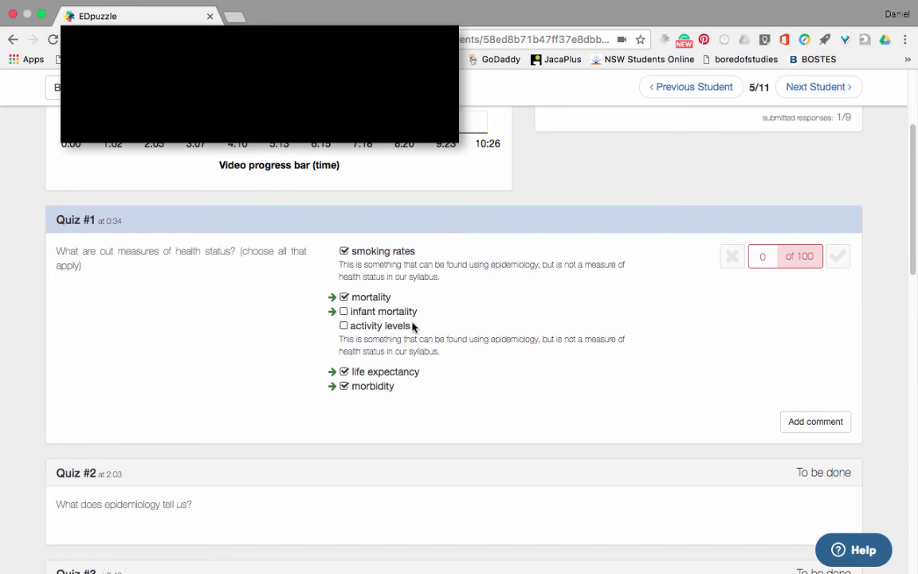
scroll(413, 326, "down", 1)
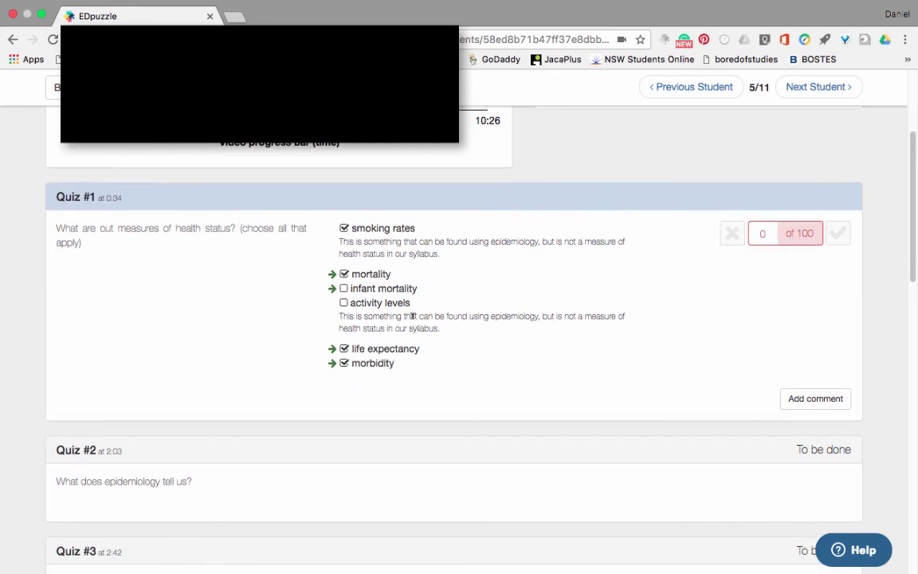
scroll(412, 317, "up", 5)
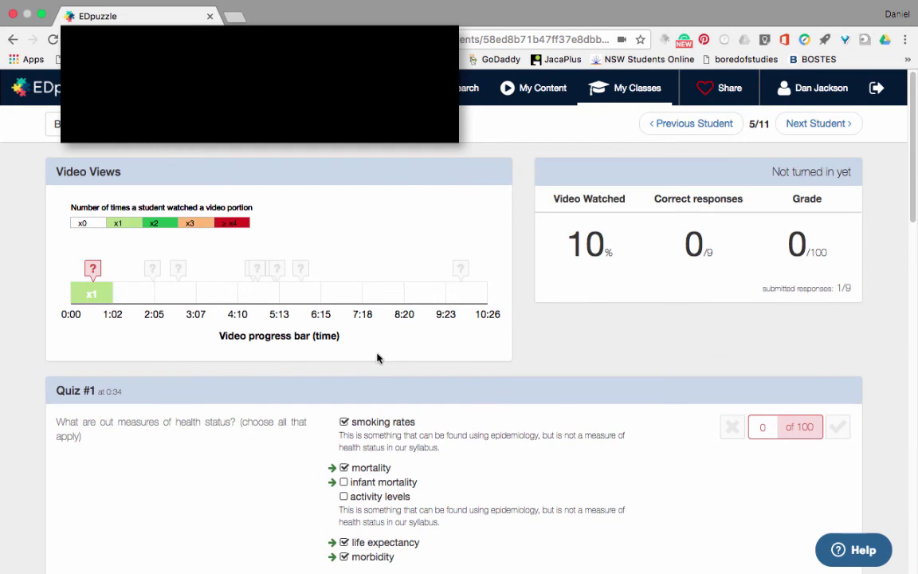
Step: Set the student's Quiz #1 score to 75 of 100 and review the updated grade and the unanswered questions
scroll(780, 414, "down", 1)
left_click(766, 400)
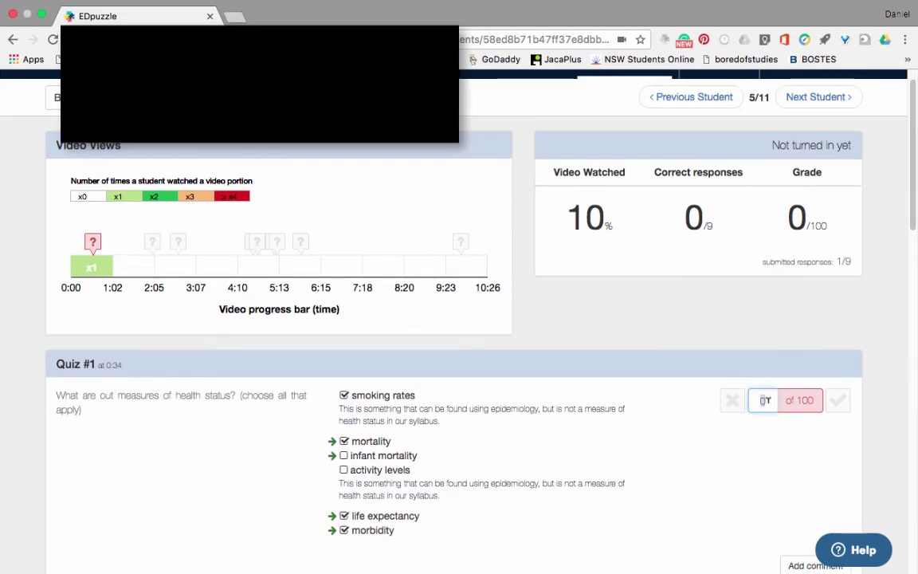
key("Return")
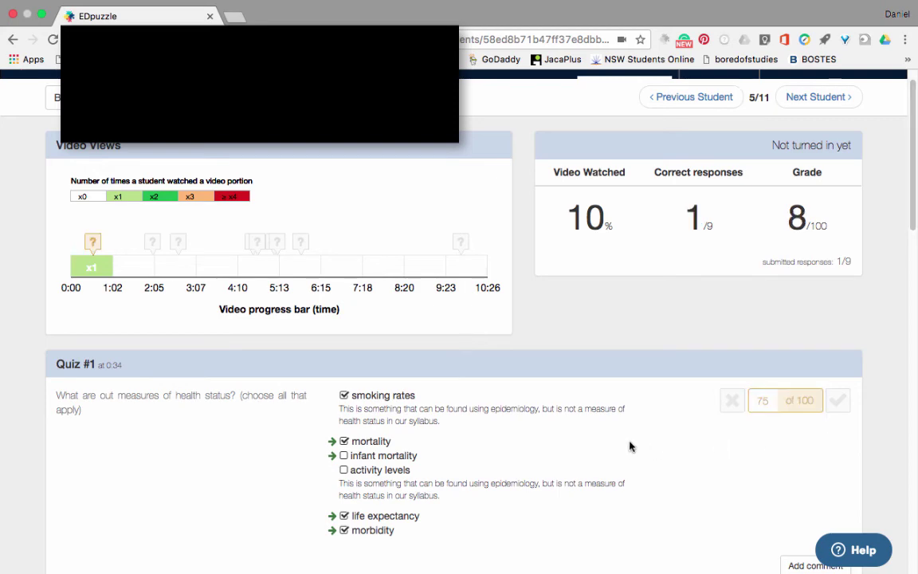
scroll(638, 437, "down", 4)
scroll(637, 436, "down", 2)
scroll(510, 391, "up", 5)
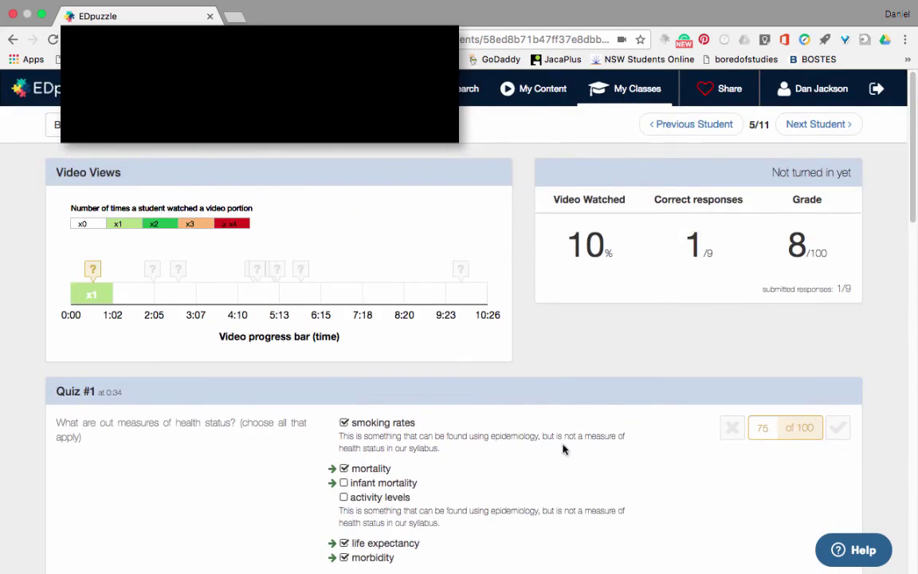
scroll(560, 446, "down", 5)
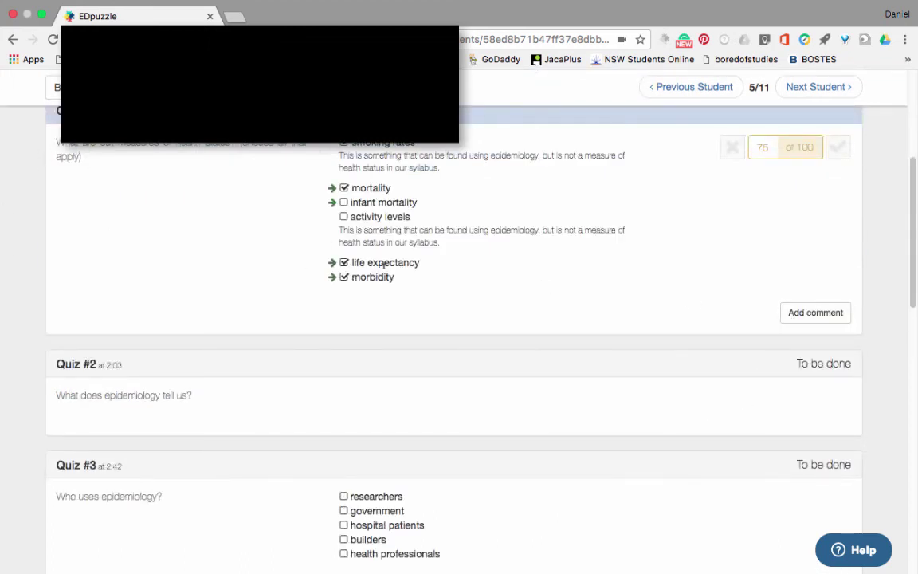
Step: Return to the Measuring health status student list and export the class results as a report
key("super+bracketleft")
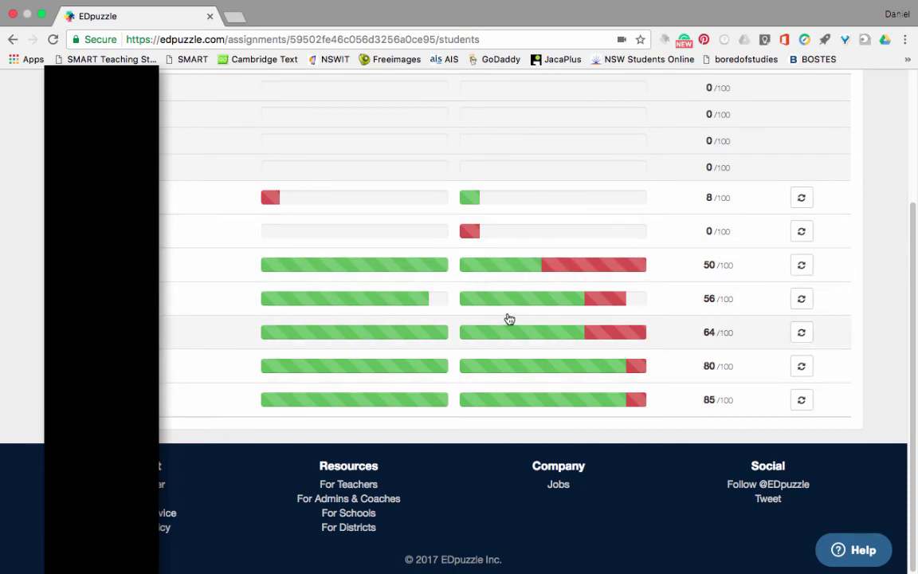
scroll(509, 319, "up", 3)
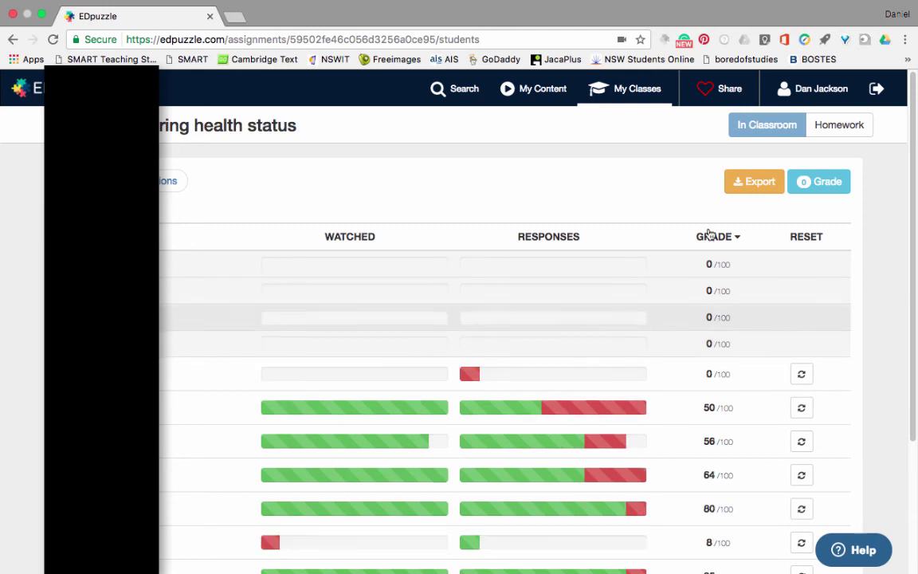
left_click(758, 183)
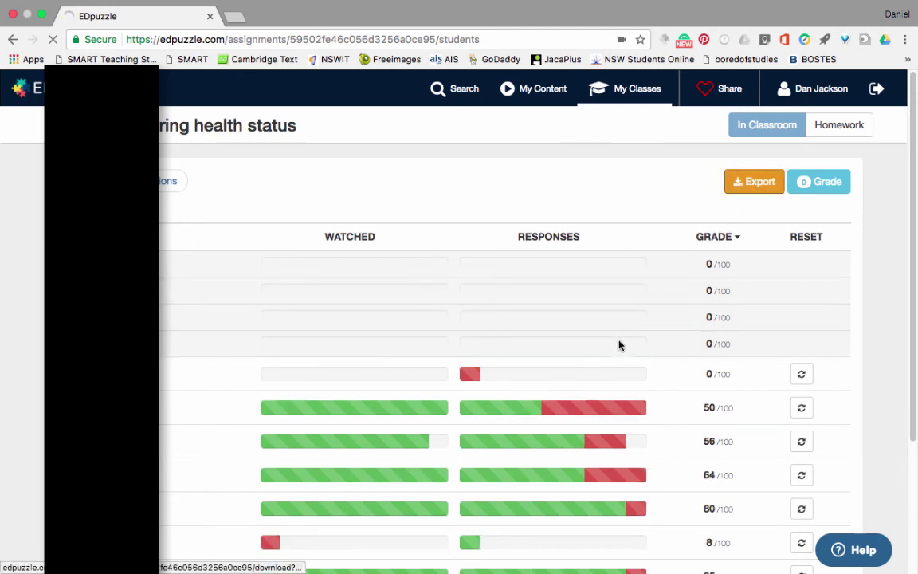
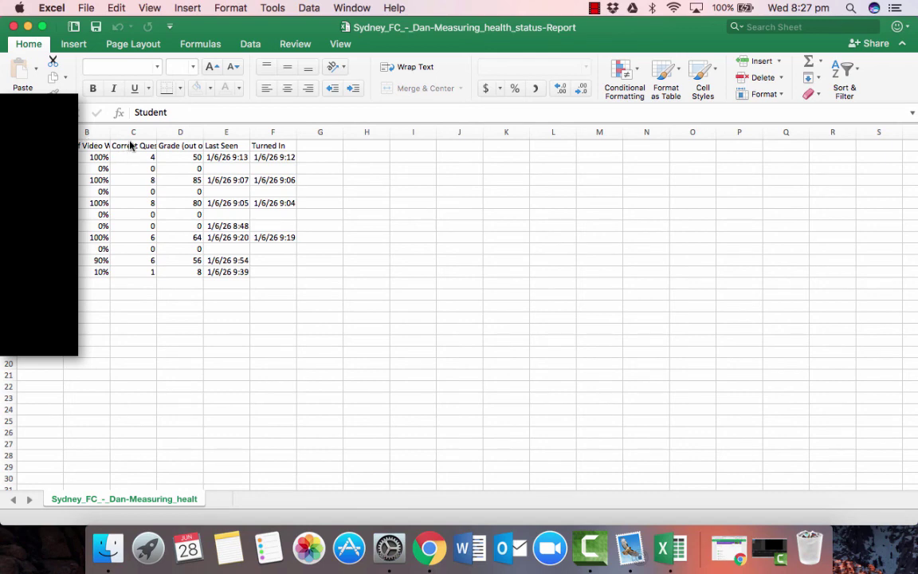
Step: Widen the columns of the exported report in Excel to read the student, video, question, grade and date data, and close it without saving
left_click_drag(107, 131, 95, 158)
scroll(93, 184, "left", 2)
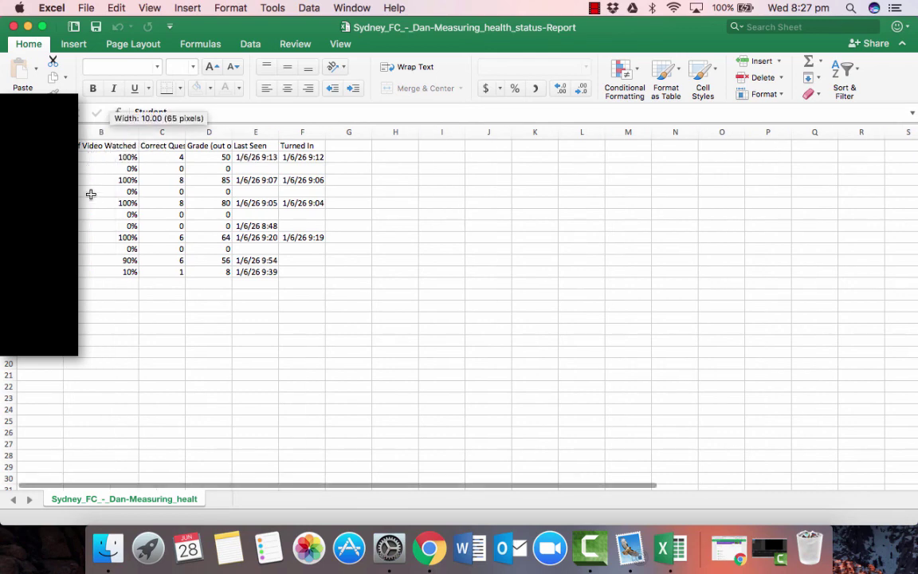
double_click(183, 133)
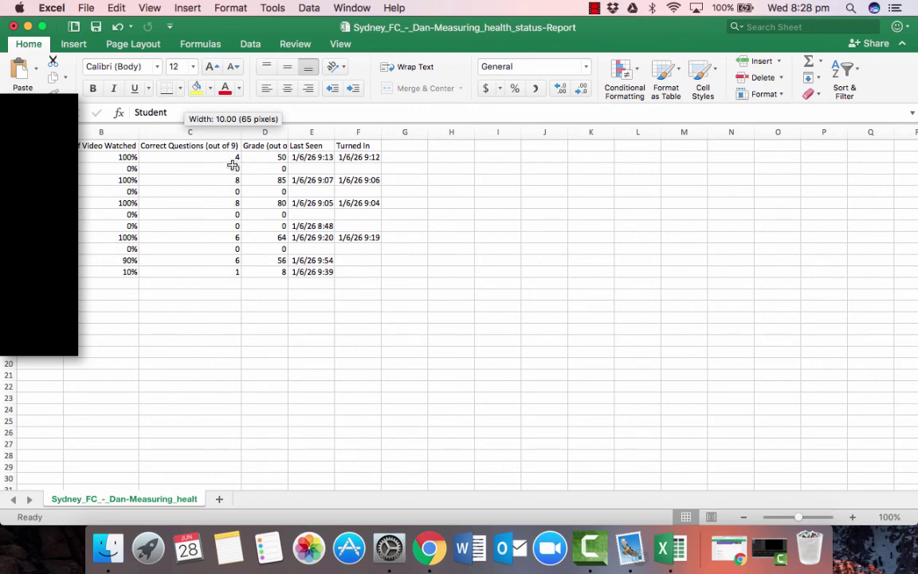
double_click(289, 134)
left_click_drag(358, 134, 358, 134)
double_click(358, 133)
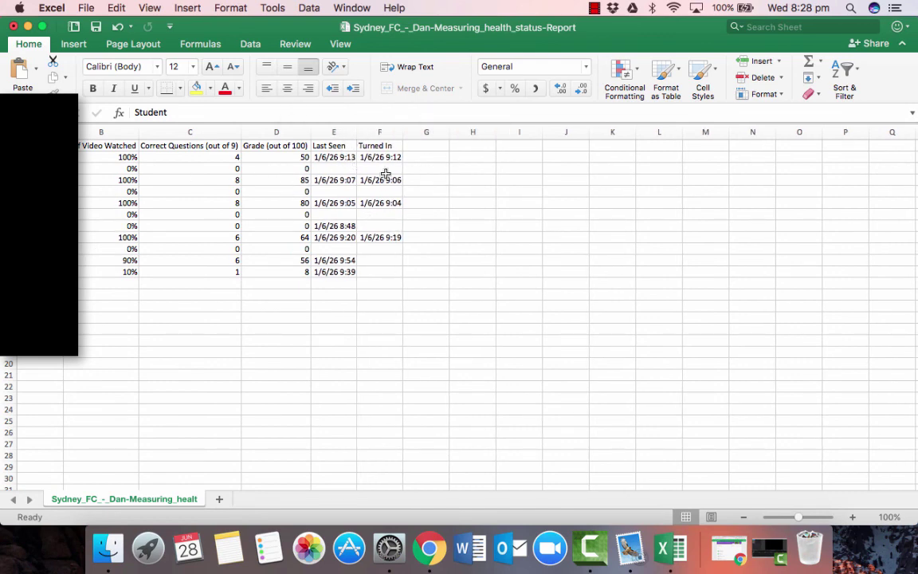
left_click_drag(63, 132, 89, 131)
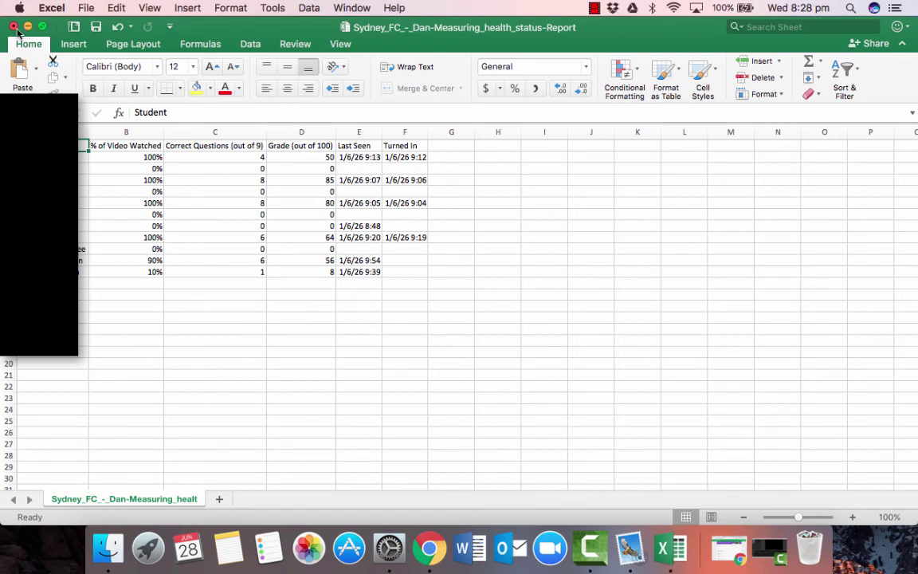
left_click(13, 28)
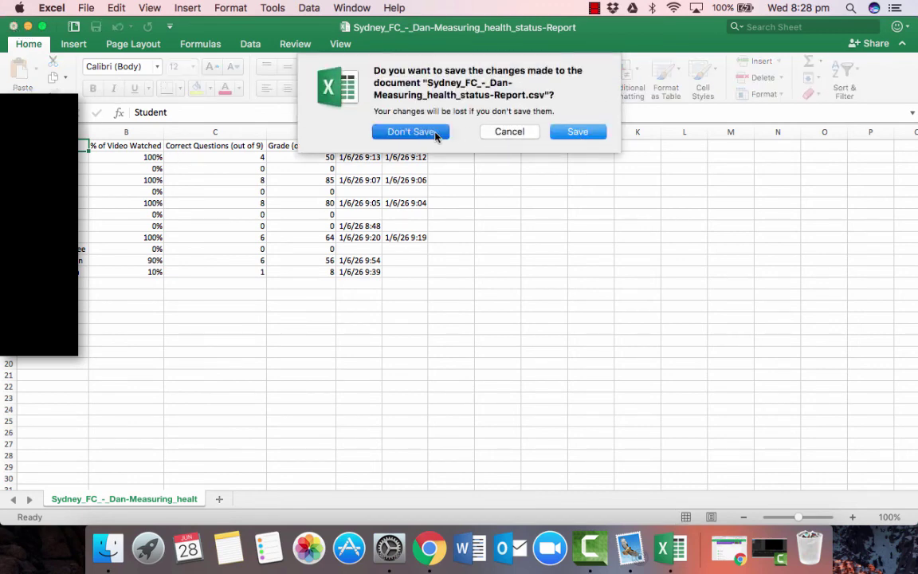
left_click(402, 132)
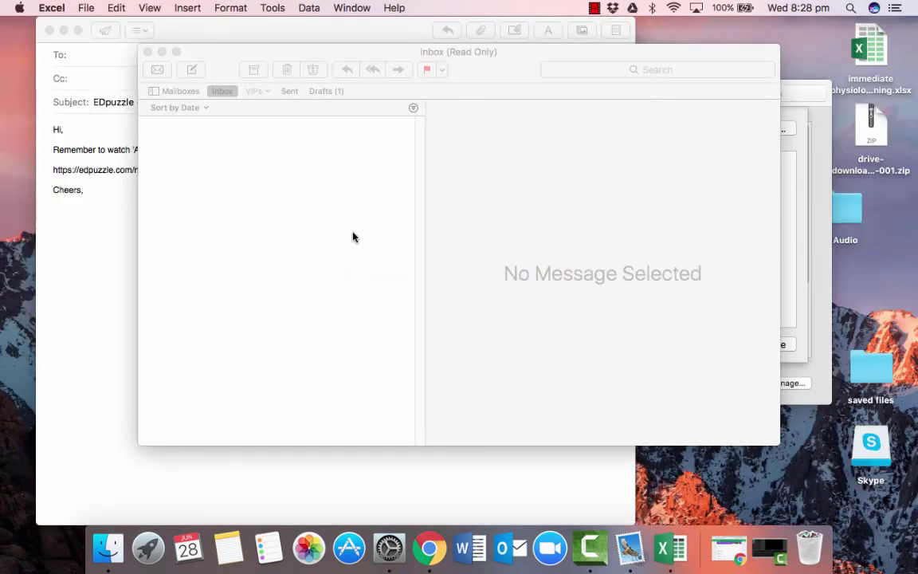